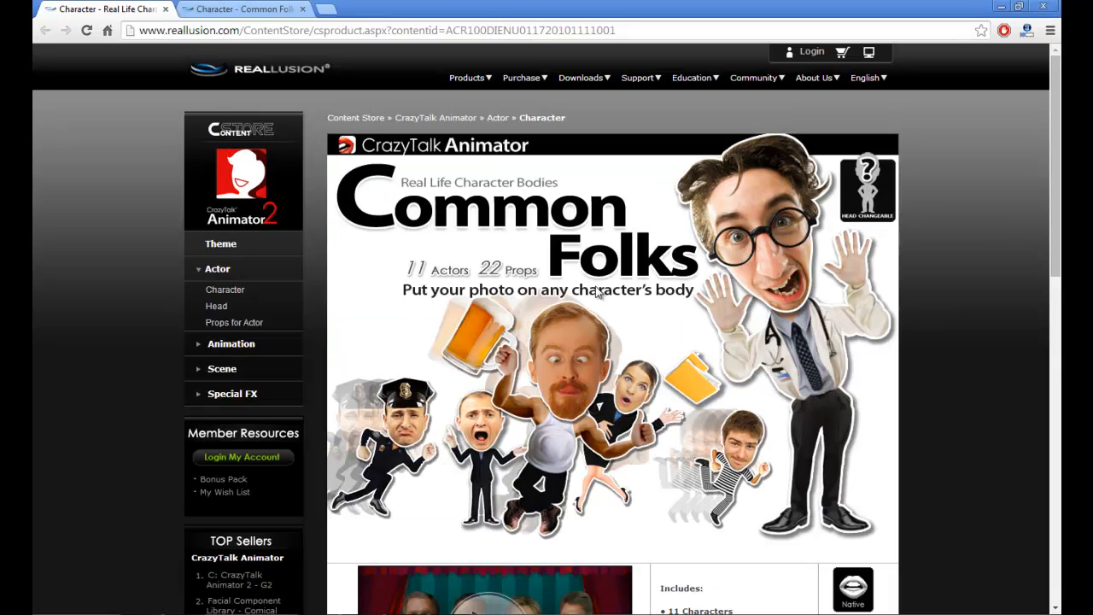
- Review the Common Folks 2 product page in the content store
left_click(278, 8)
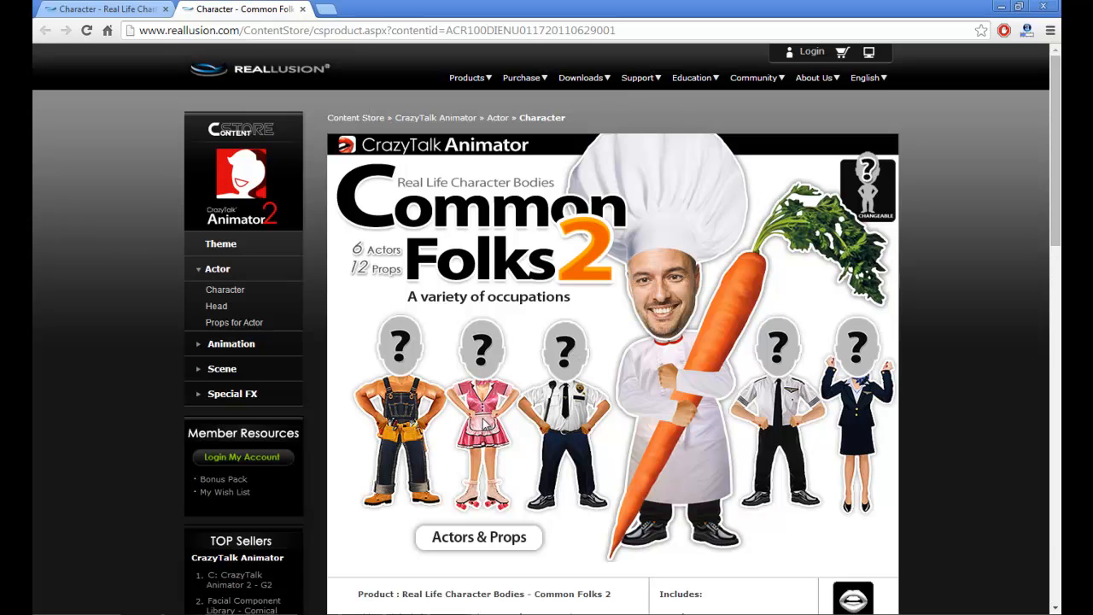
left_click(415, 614)
mouse_move(1043, 324)
left_mouse_down()
mouse_move(1040, 194)
mouse_move(1044, 314)
left_mouse_up()
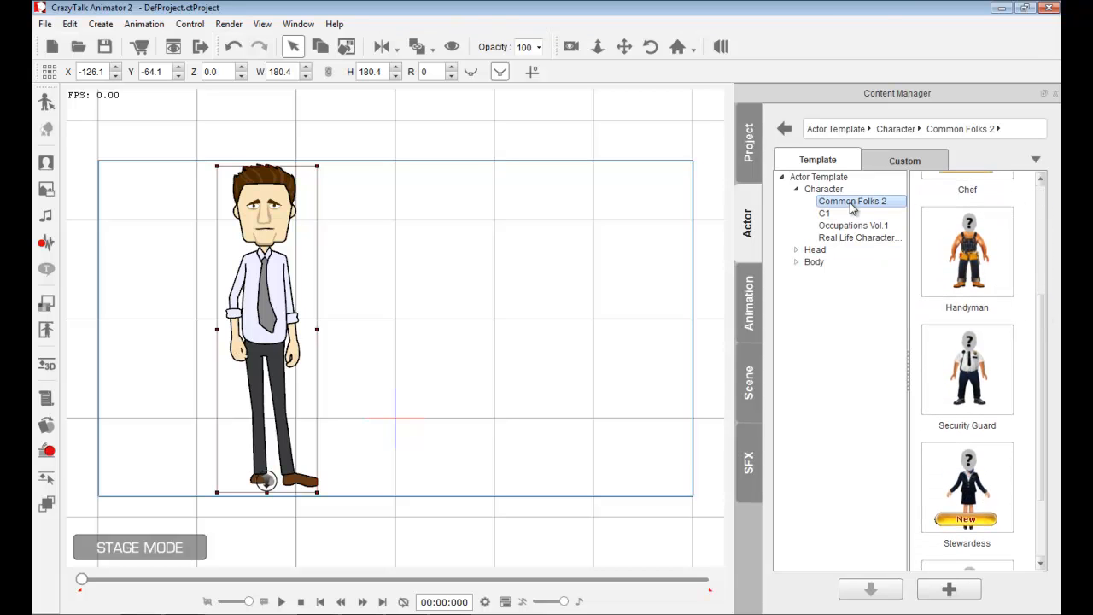
- Add the Security Guard actor from Common Folks 2 to the stage at the front angle and scale it to about 91%
left_click(870, 240)
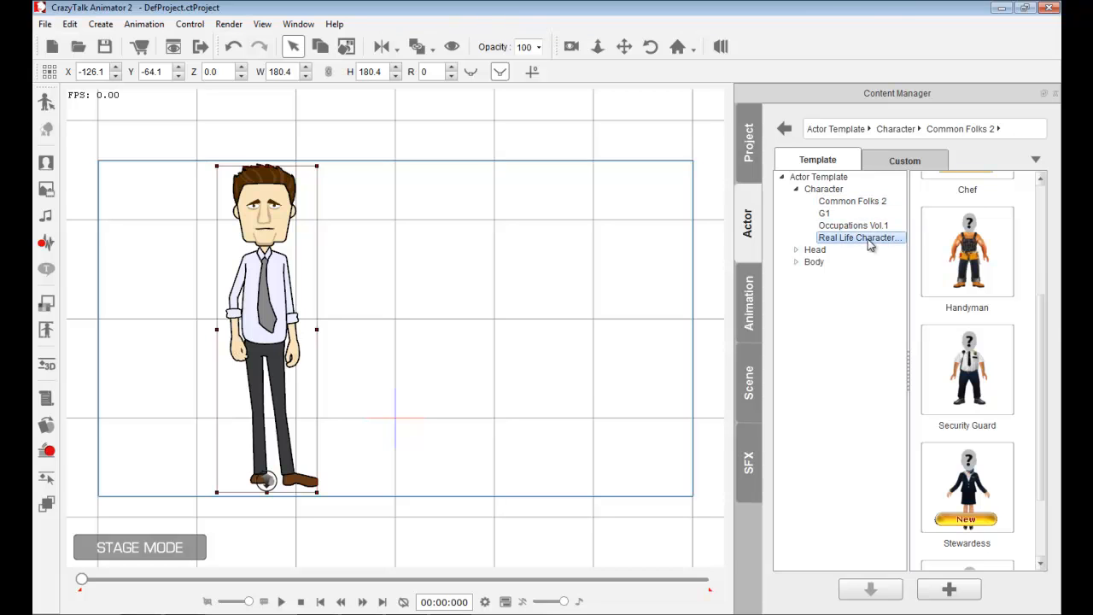
left_click_drag(1042, 307, 1057, 232)
left_click(853, 202)
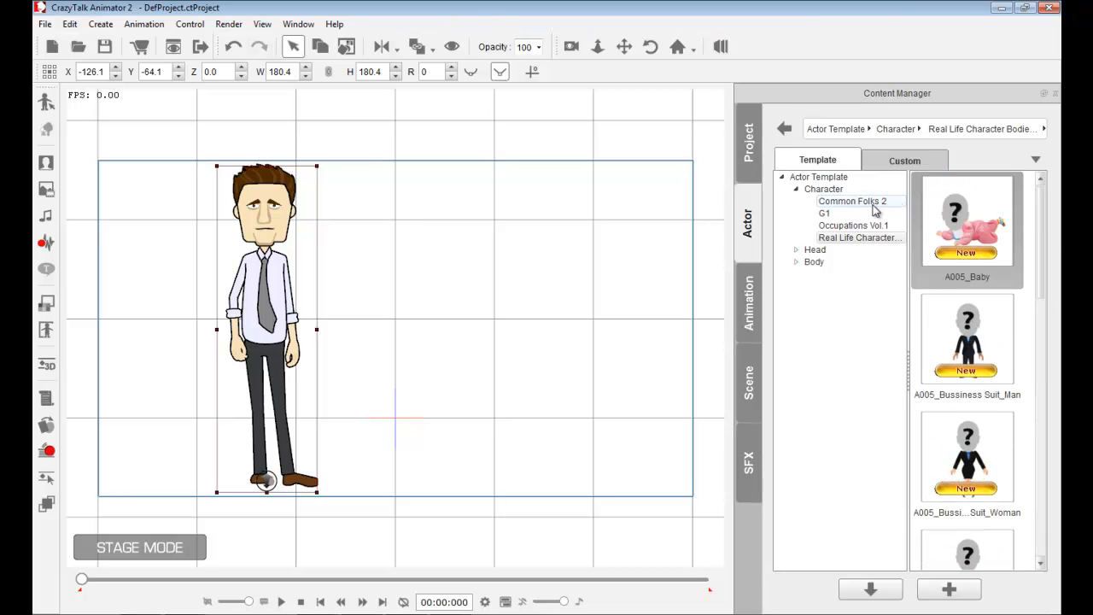
left_click_drag(1041, 271, 1036, 380)
left_click_drag(970, 354, 495, 316)
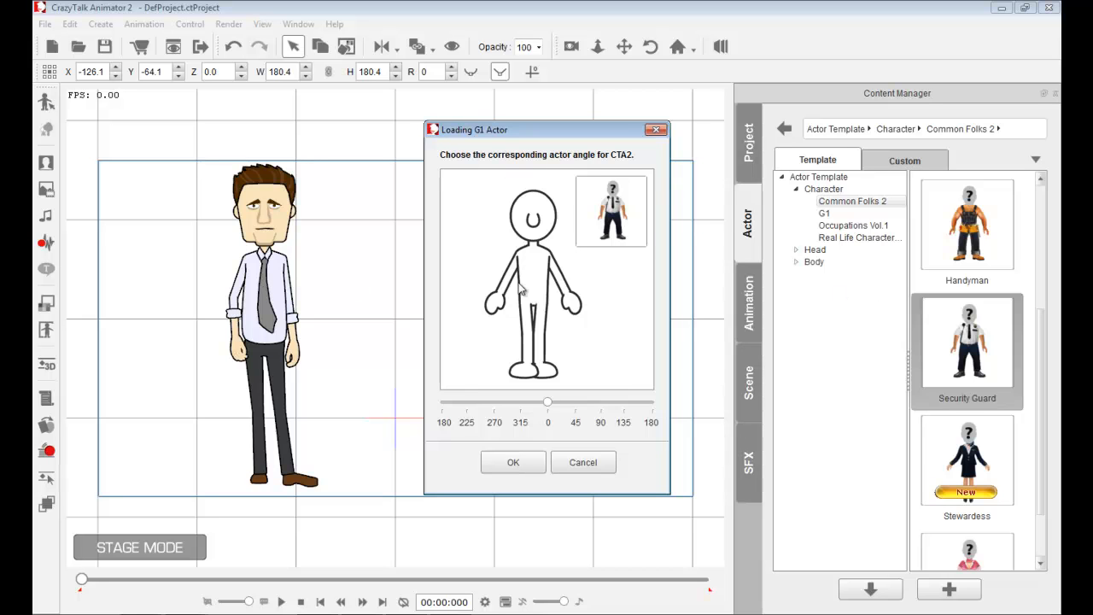
left_click(520, 462)
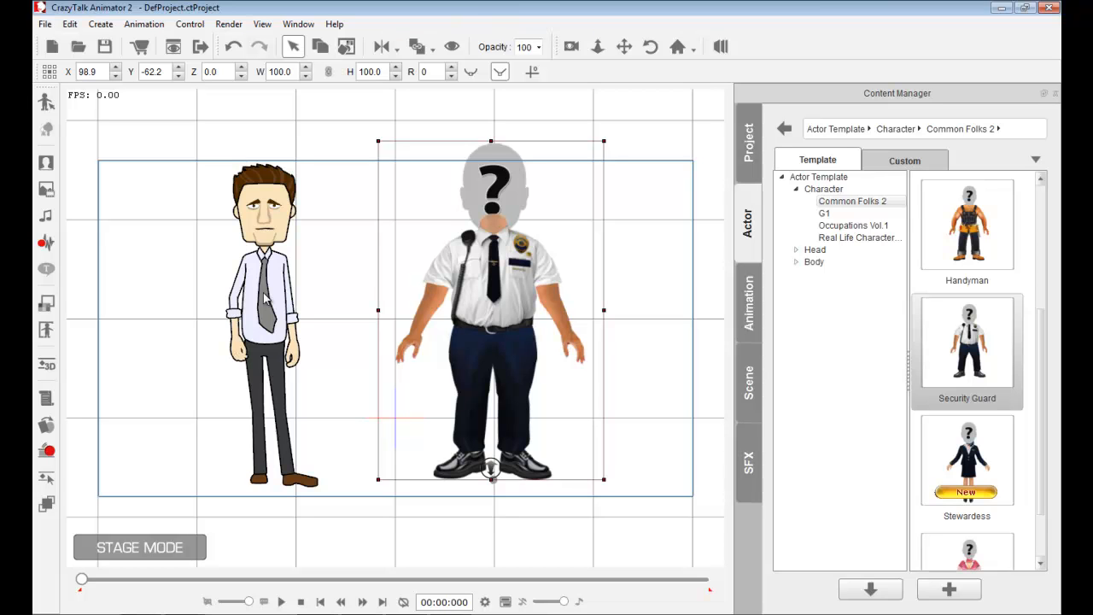
left_click_drag(603, 142, 586, 172)
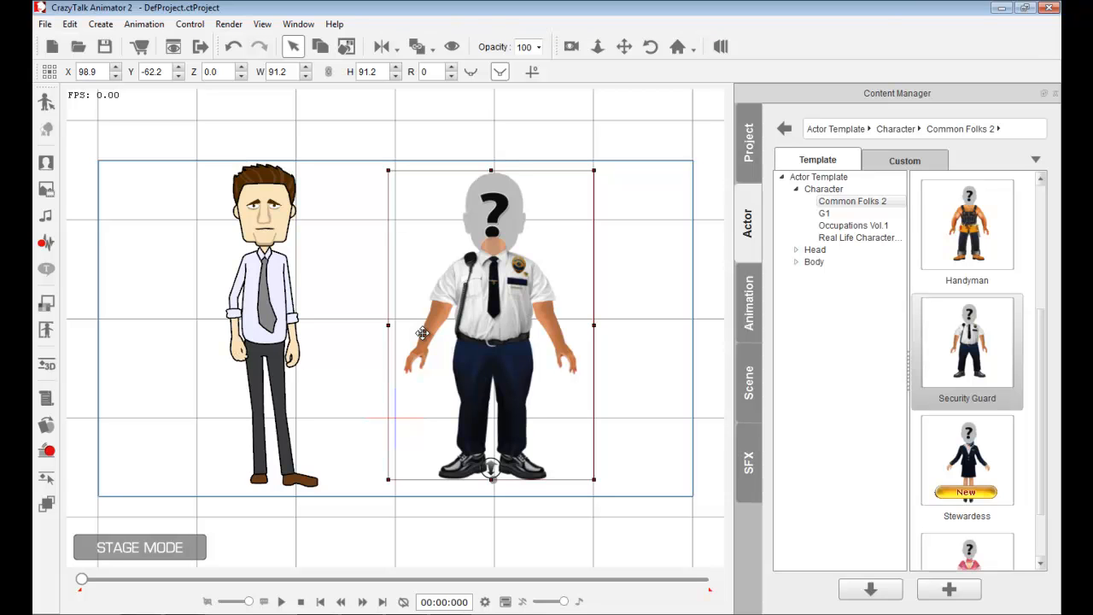
- Compare the original and cut-out ron-livingston3 face photos in the photo viewer and file folder
left_click(475, 614)
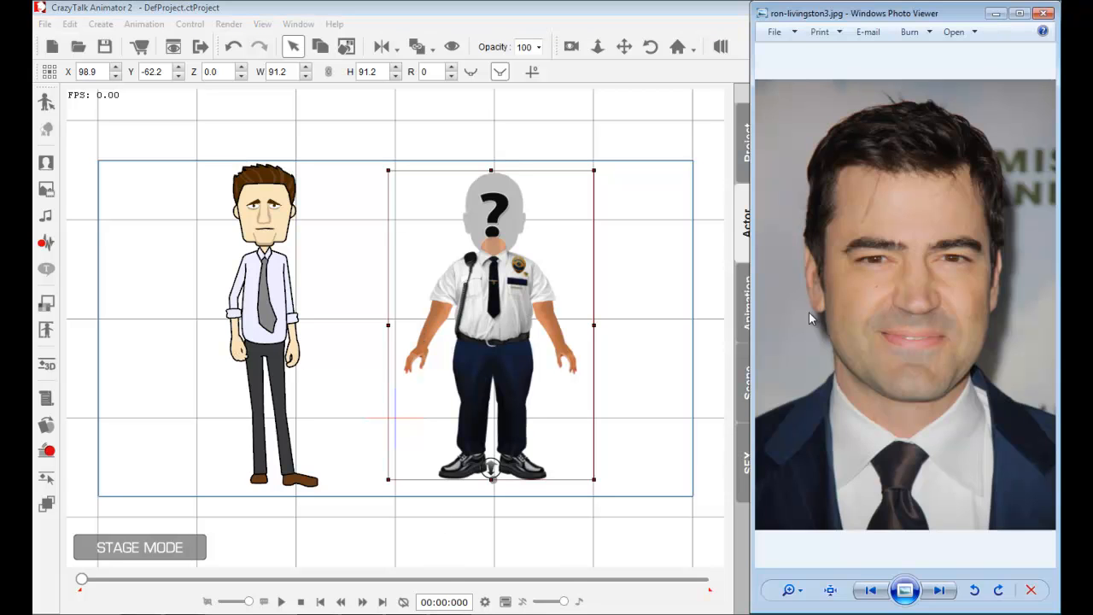
left_click_drag(752, 42, 734, 45)
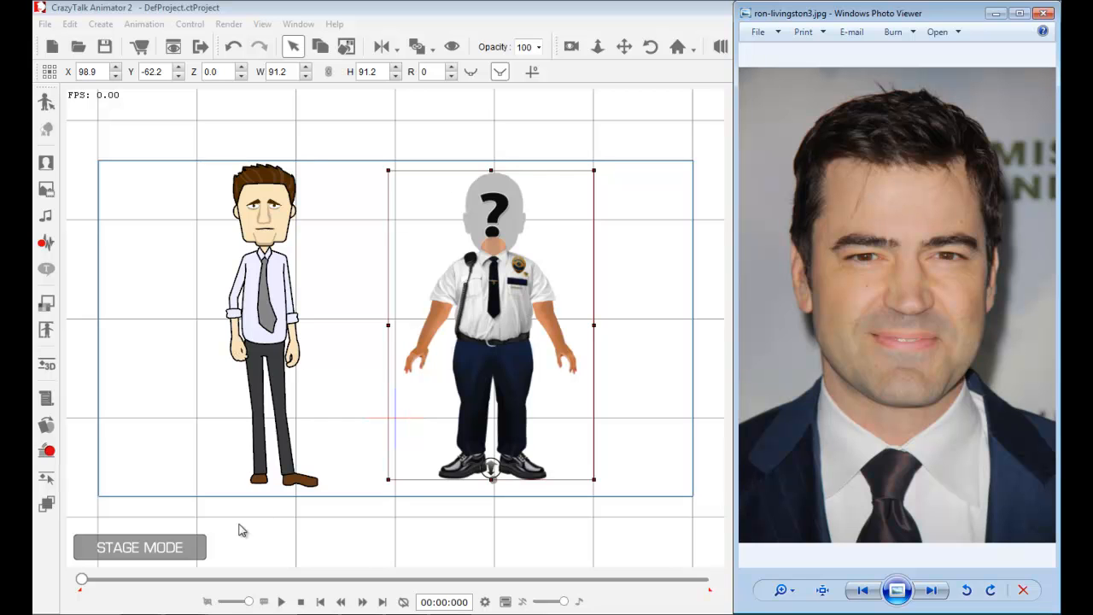
left_click(303, 568)
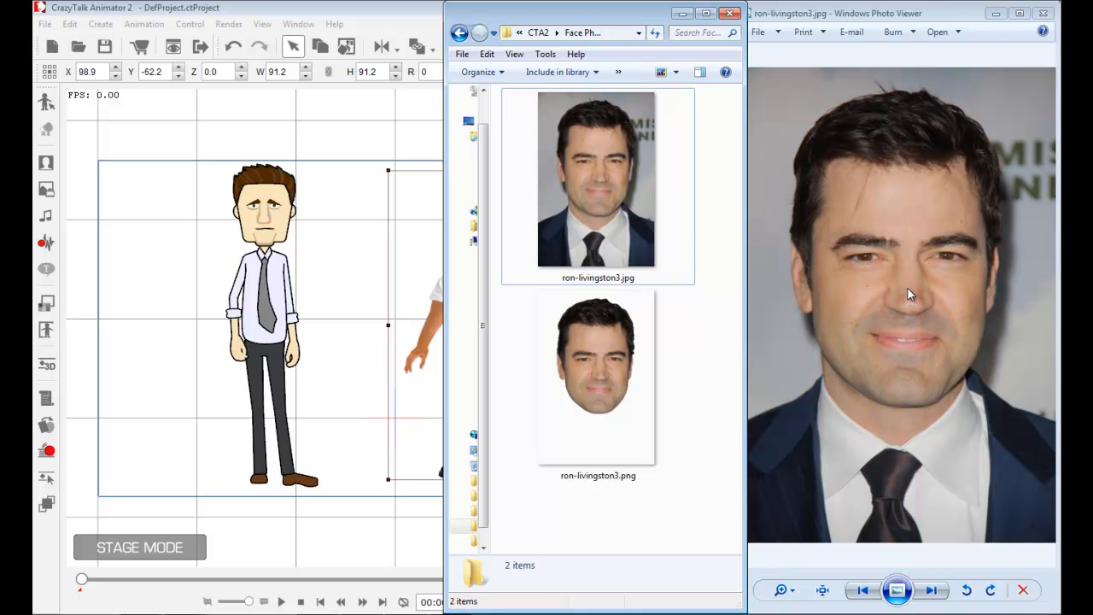
left_click(622, 360)
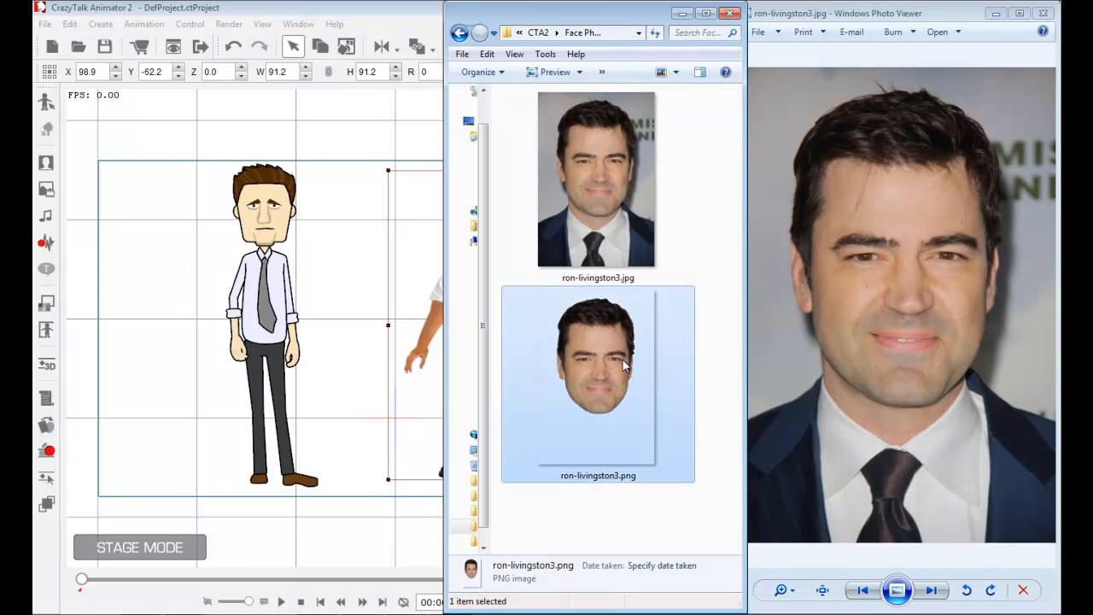
left_click(935, 597)
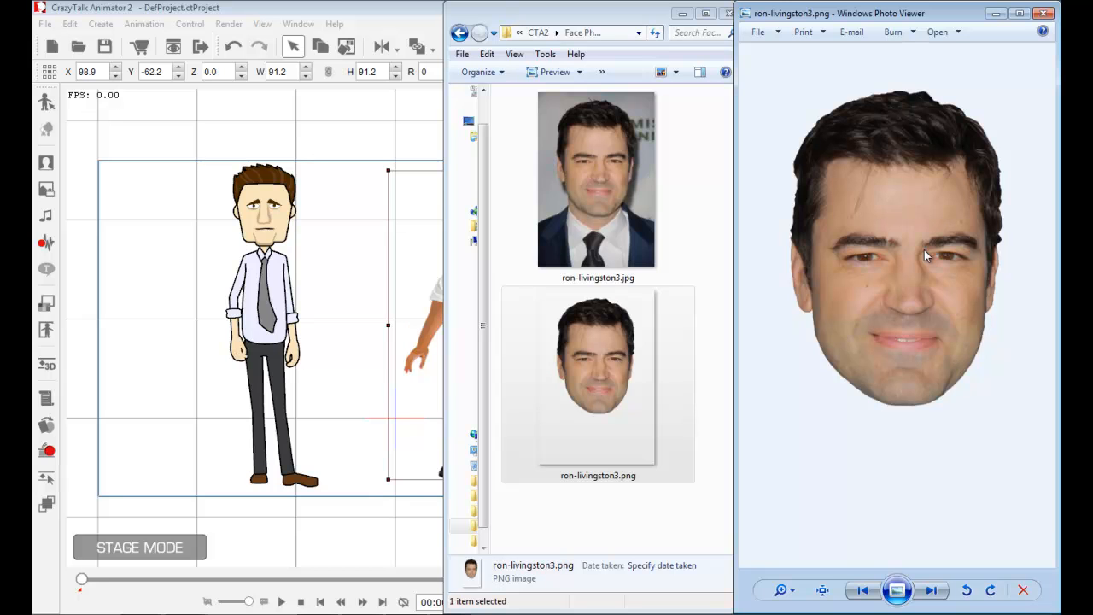
left_click(609, 370)
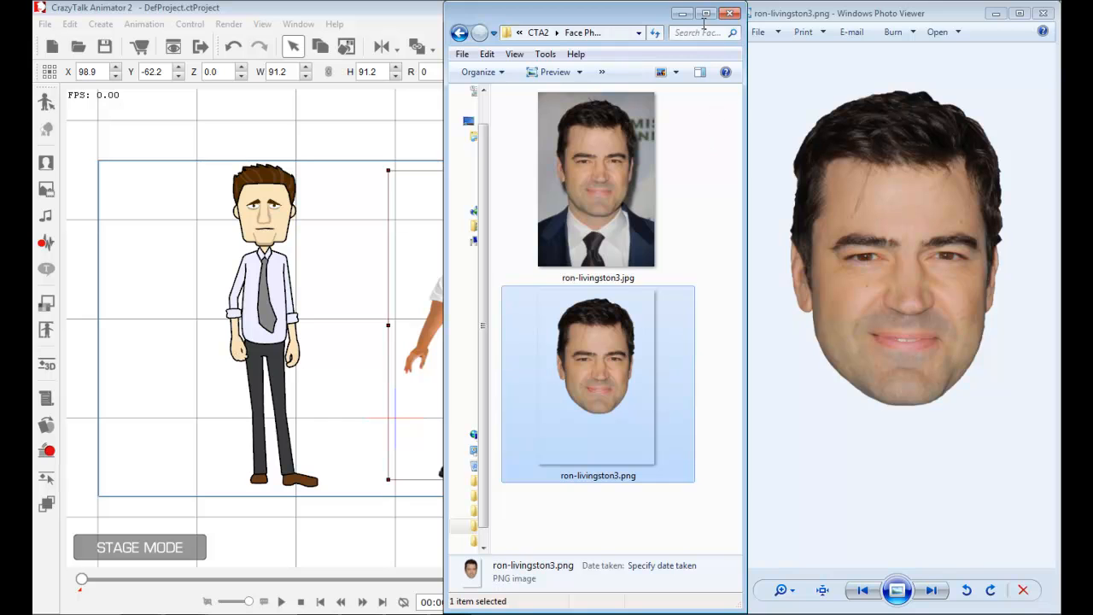
left_click(863, 589)
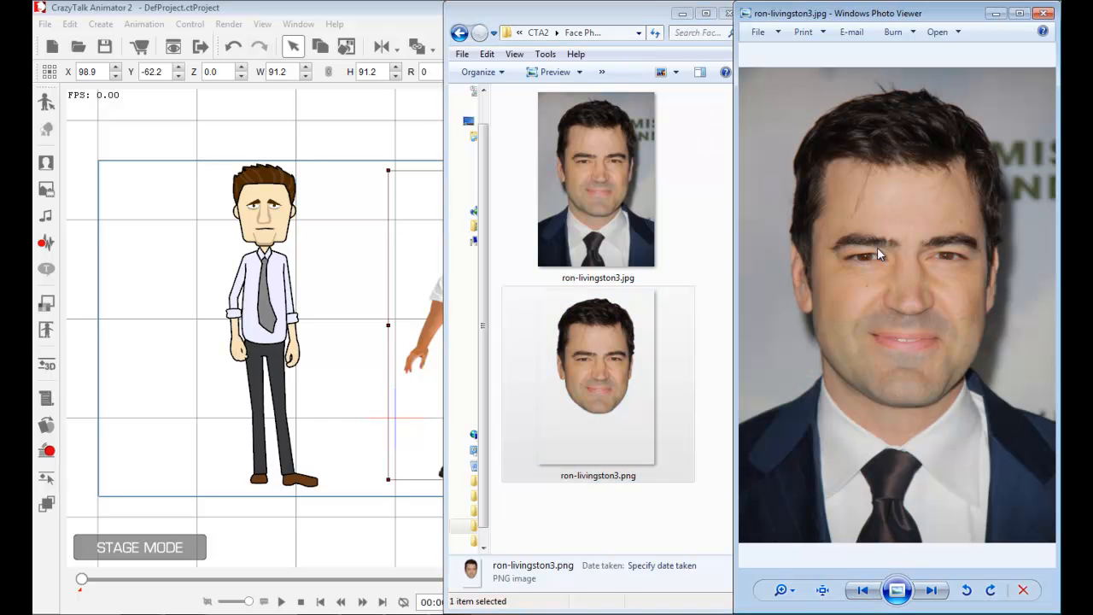
left_click(689, 20)
left_click(996, 13)
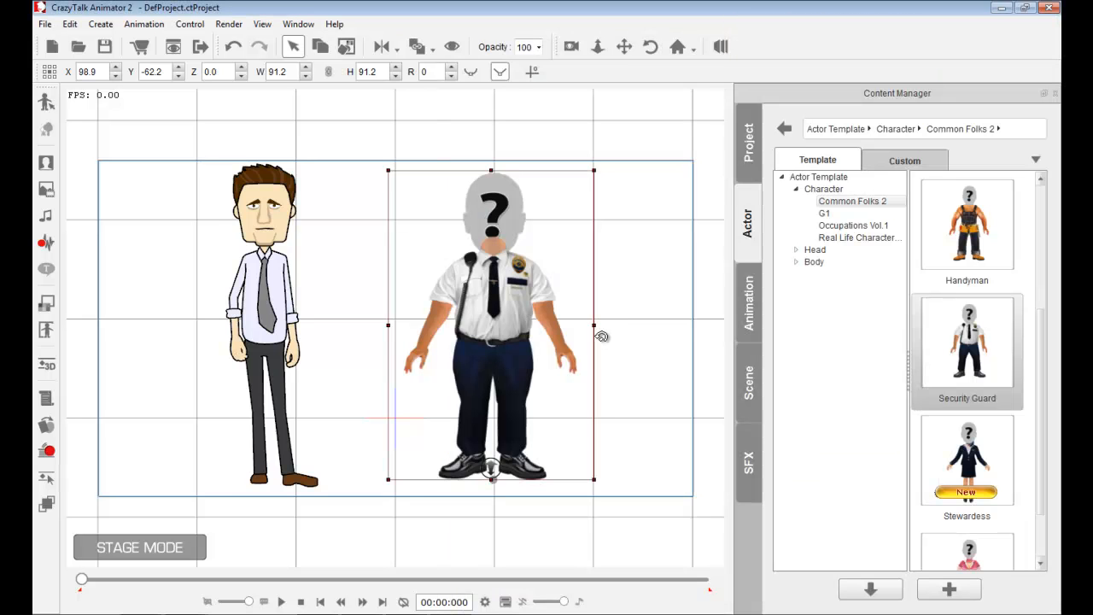
left_click(268, 229)
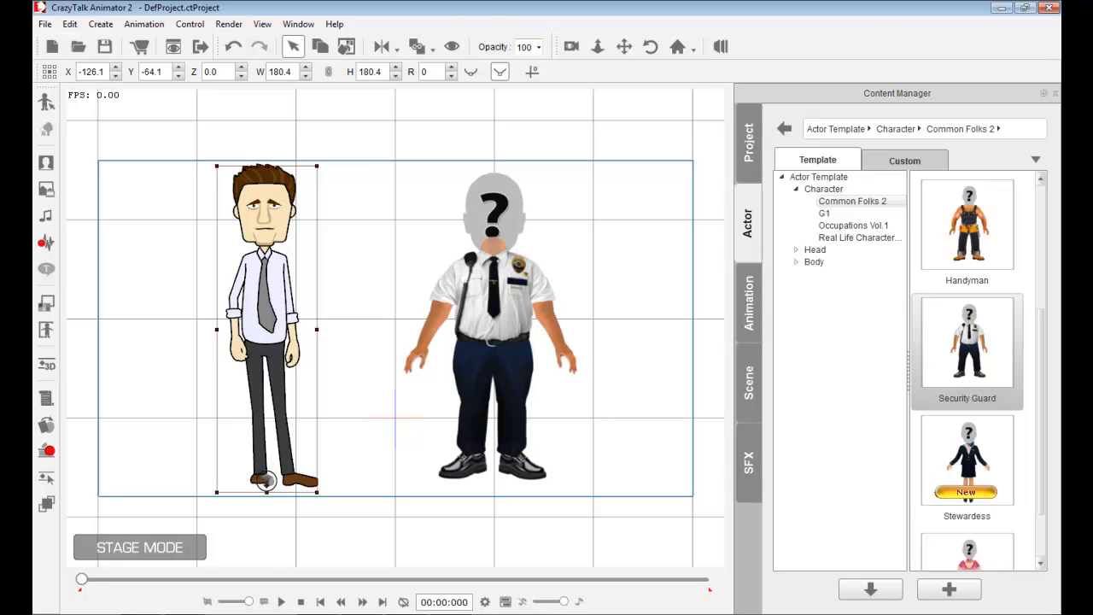
key("alt+Tab")
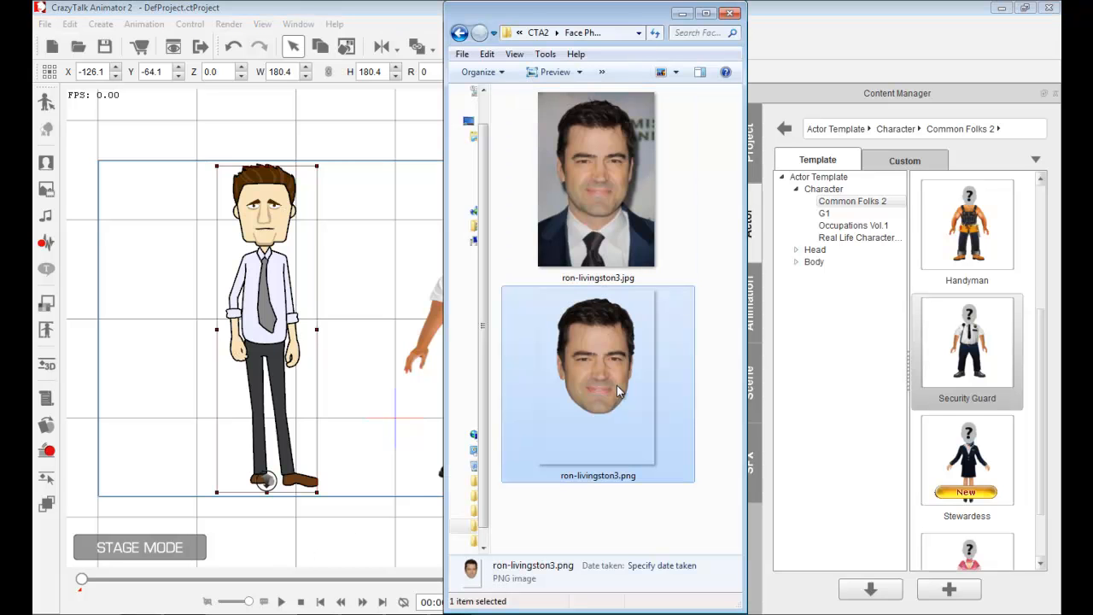
left_click(318, 8)
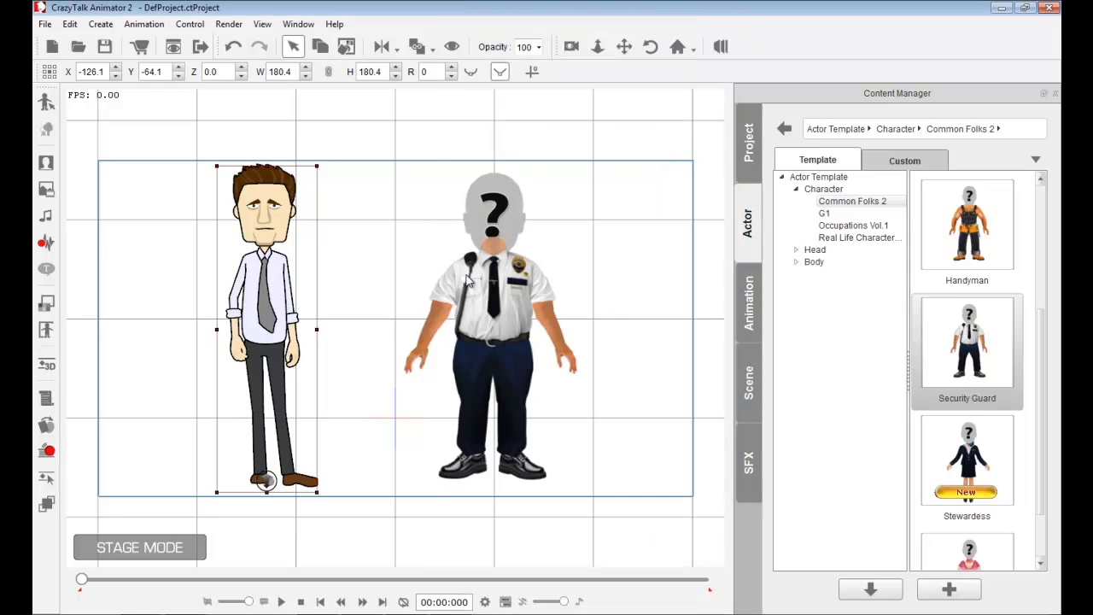
left_click(484, 268)
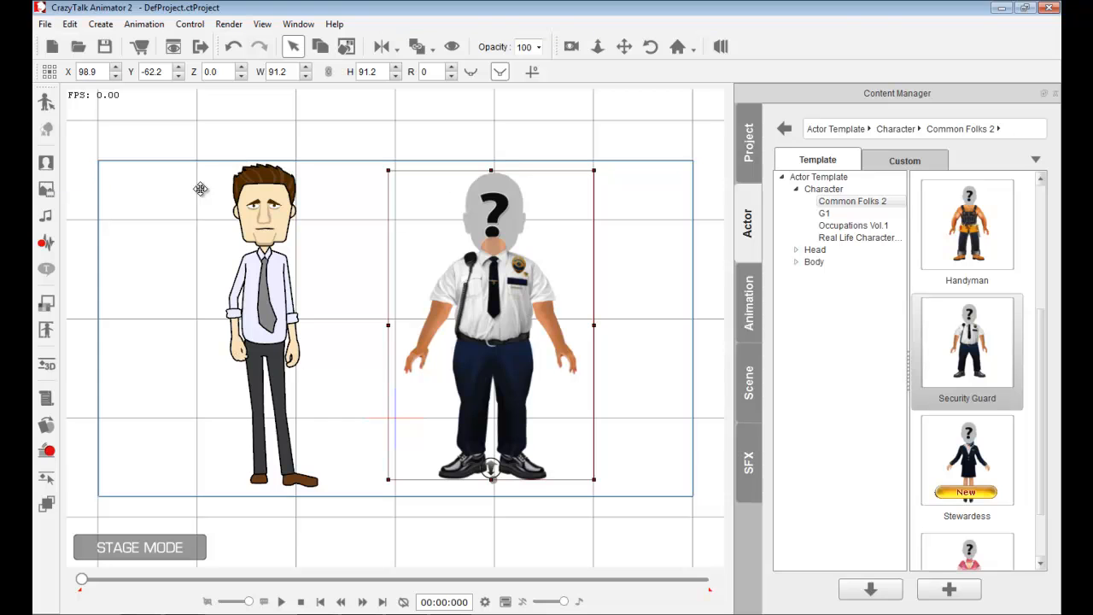
left_click(47, 164)
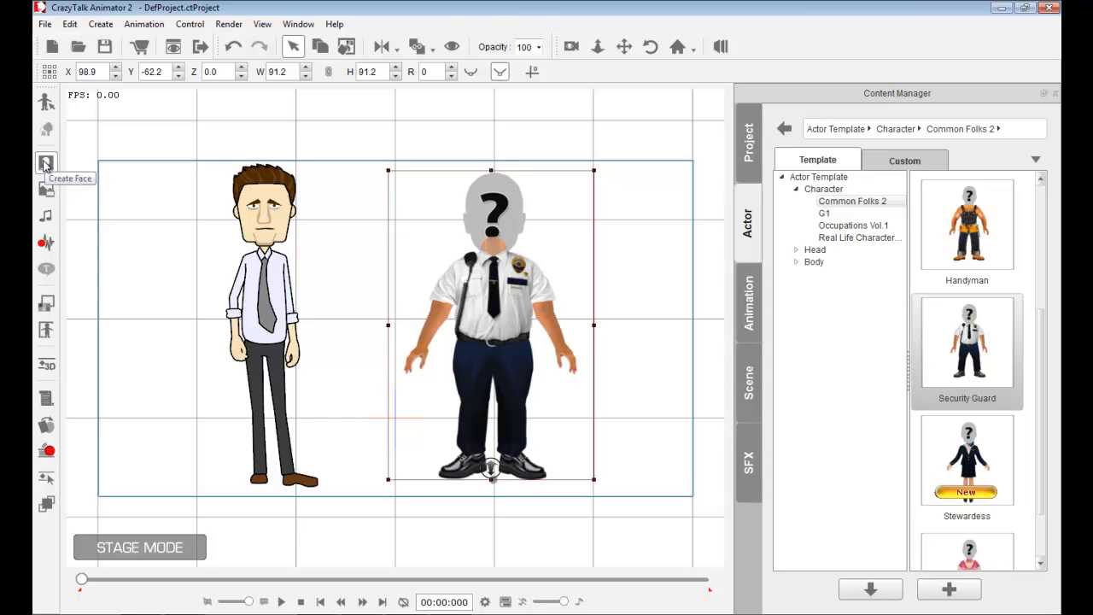
key("alt+Tab")
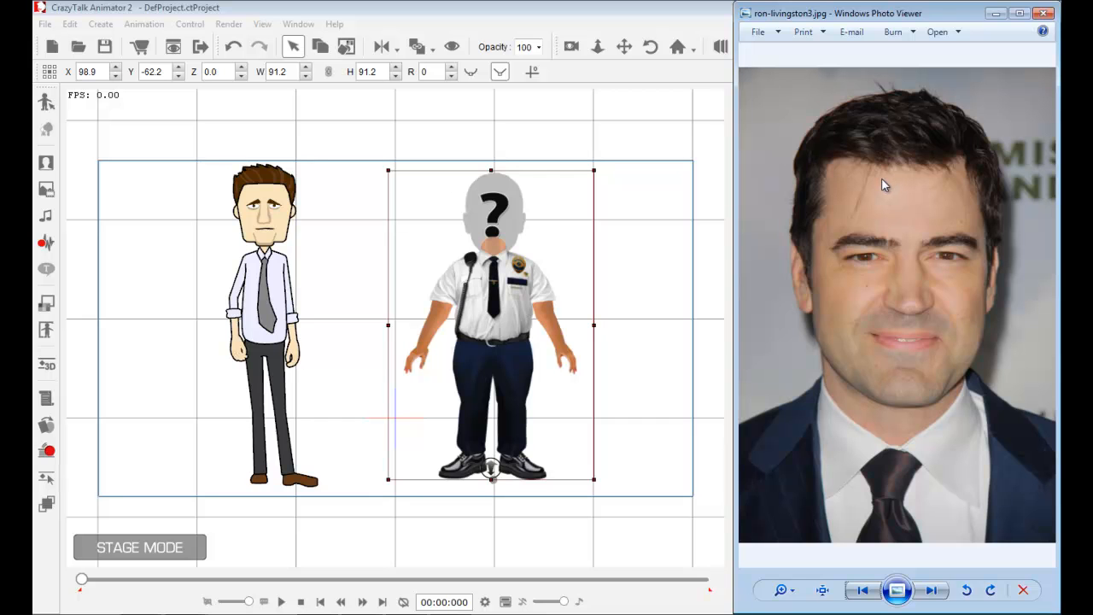
left_click(675, 6)
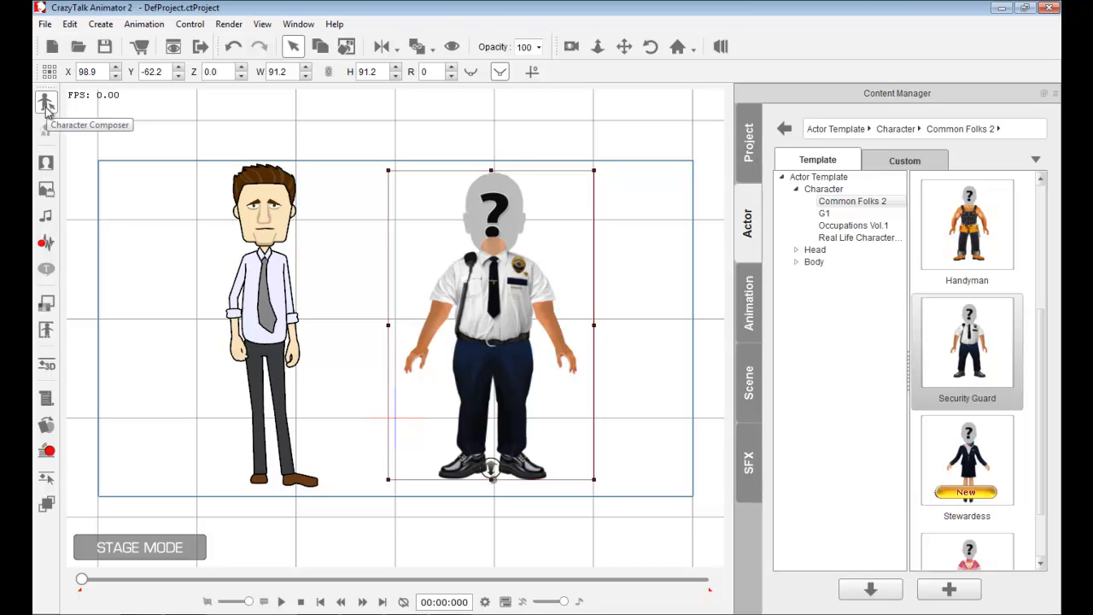
- Open the cartoon man in Character Composer and load ron-livingston3.jpg as a new face without saving the old one
left_click(273, 208)
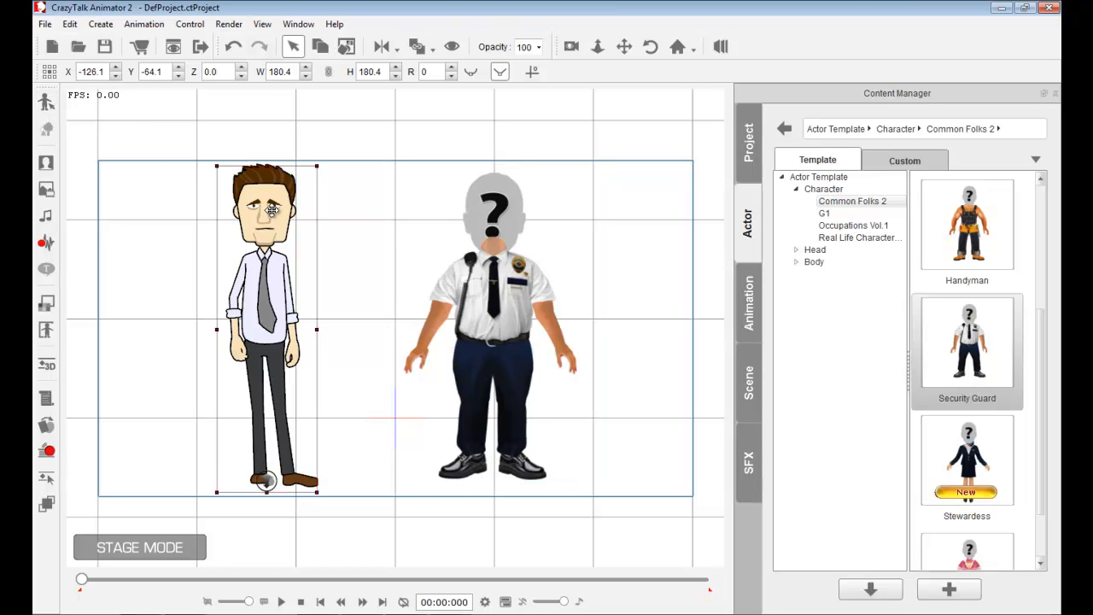
left_click(48, 101)
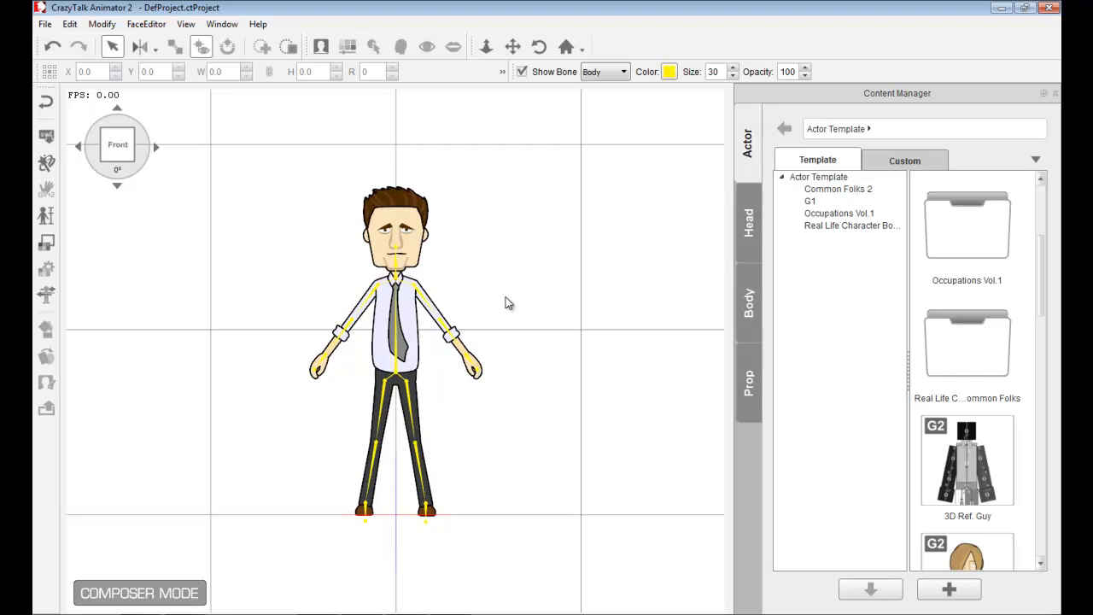
left_click(322, 47)
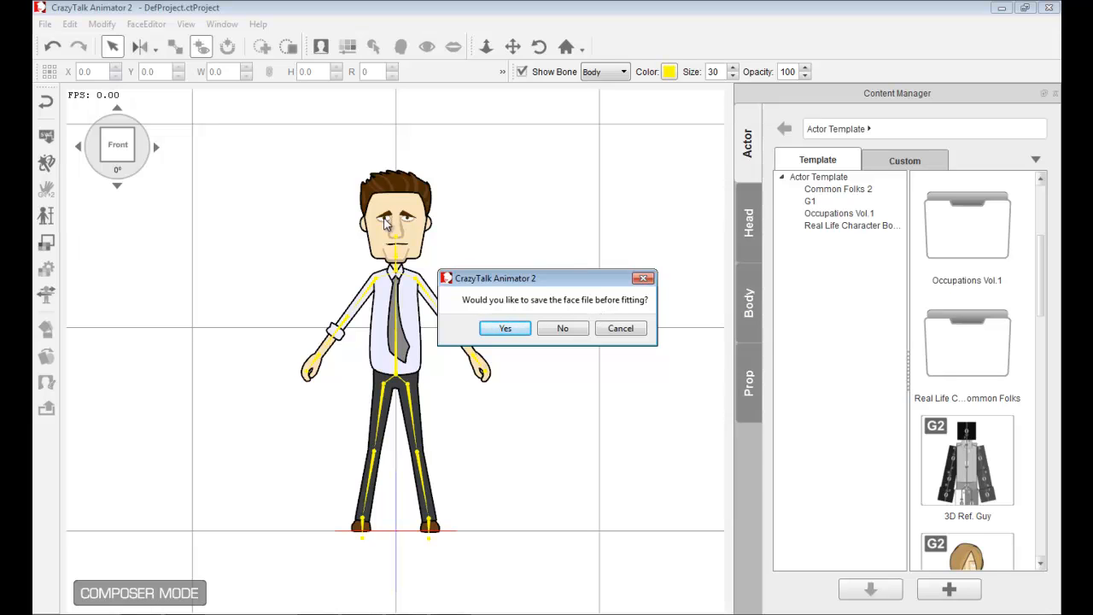
left_click(563, 328)
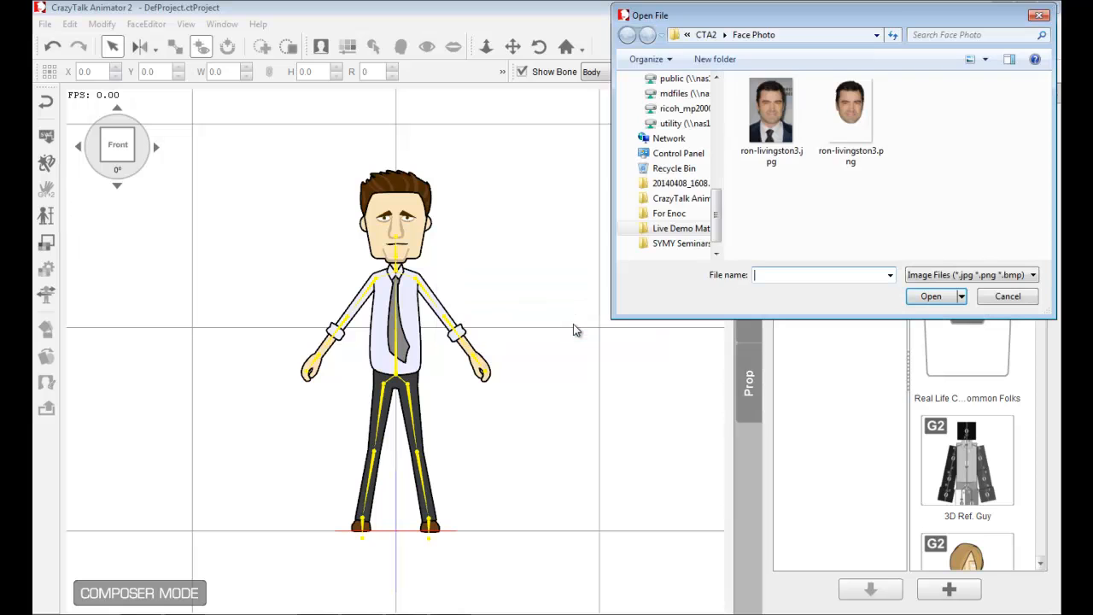
left_click(797, 114)
left_click(931, 296)
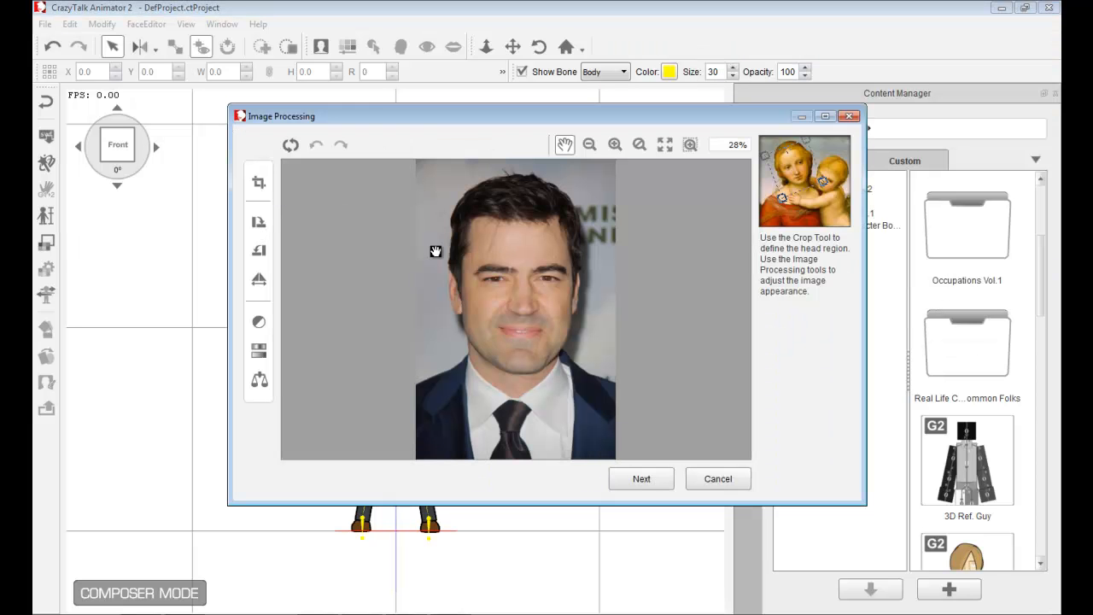
- Crop the photo to the head region, apply the crop and continue
left_click(259, 223)
left_click(261, 250)
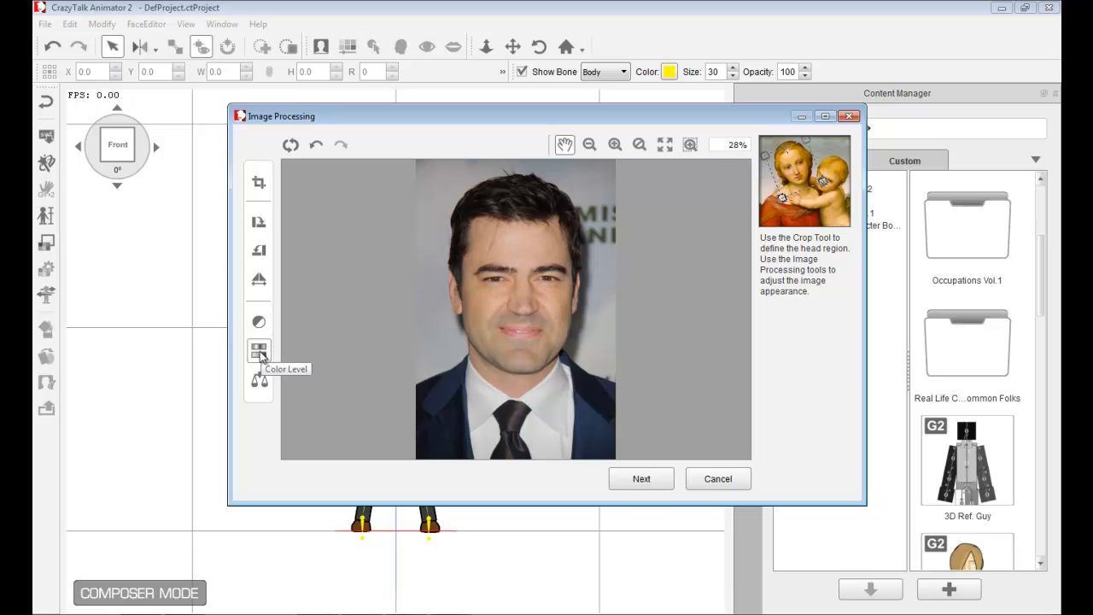
left_click(259, 182)
left_click_drag(438, 371, 601, 165)
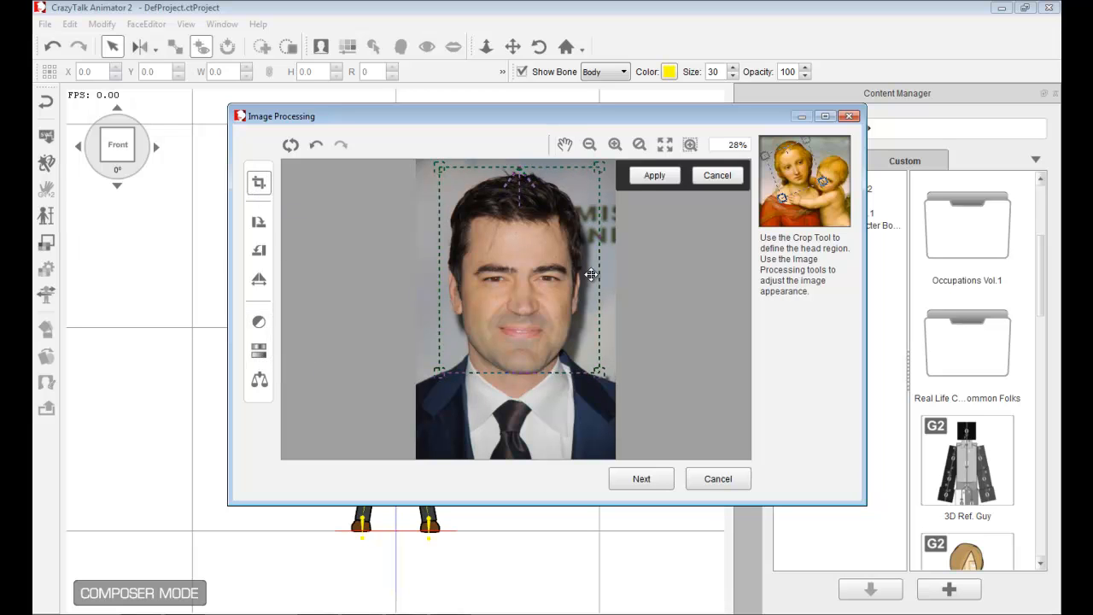
left_click(654, 176)
left_click(638, 479)
- Place the eye anchor points on the outer eye corners and proceed to face fitting
scroll(571, 333, "up", 4)
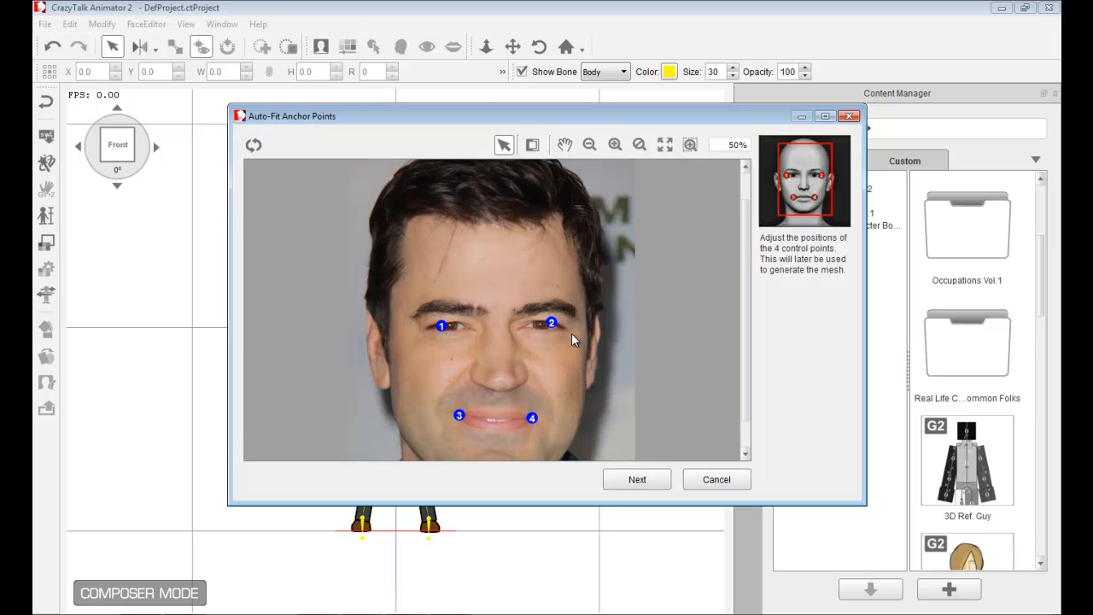
left_click_drag(745, 309, 746, 363)
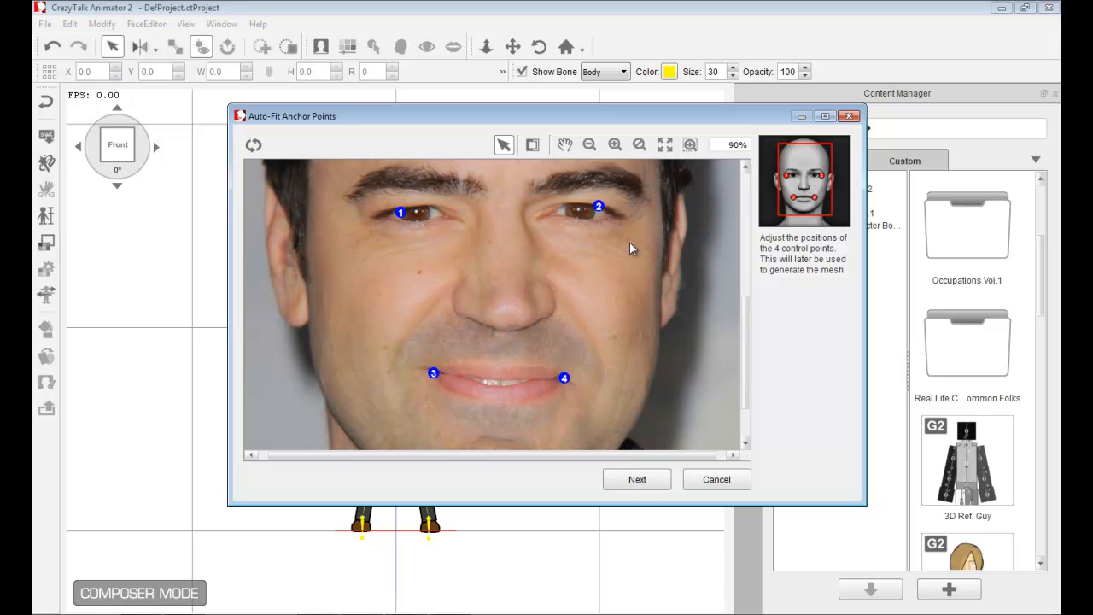
left_click_drag(601, 211, 618, 217)
left_click_drag(398, 214, 368, 215)
left_click(665, 480)
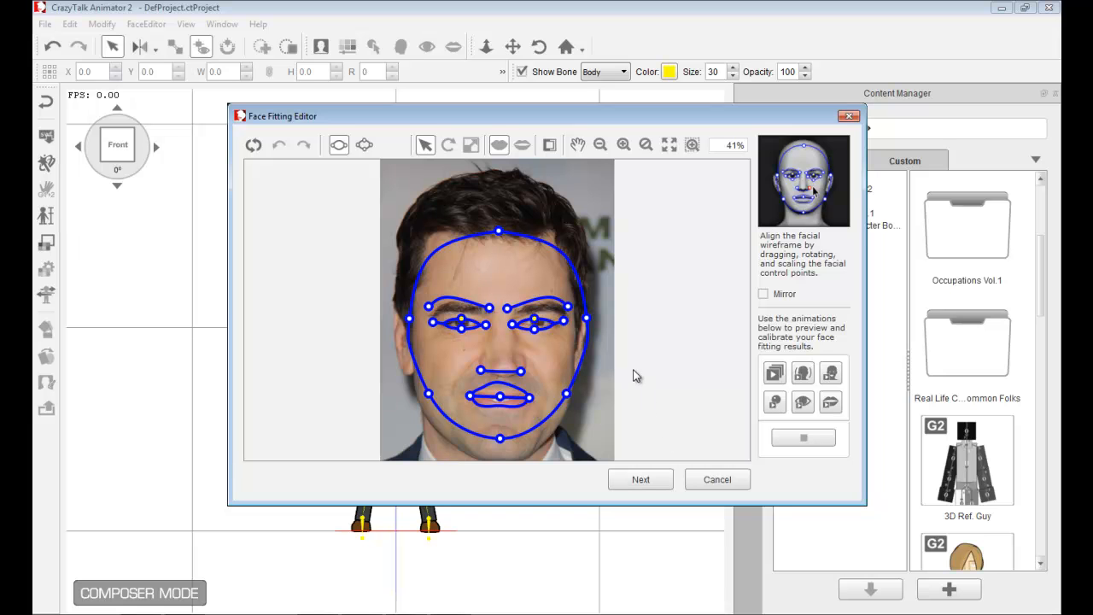
- Align the left eye's wireframe control points to the eye's outline in the photo
left_click(625, 145)
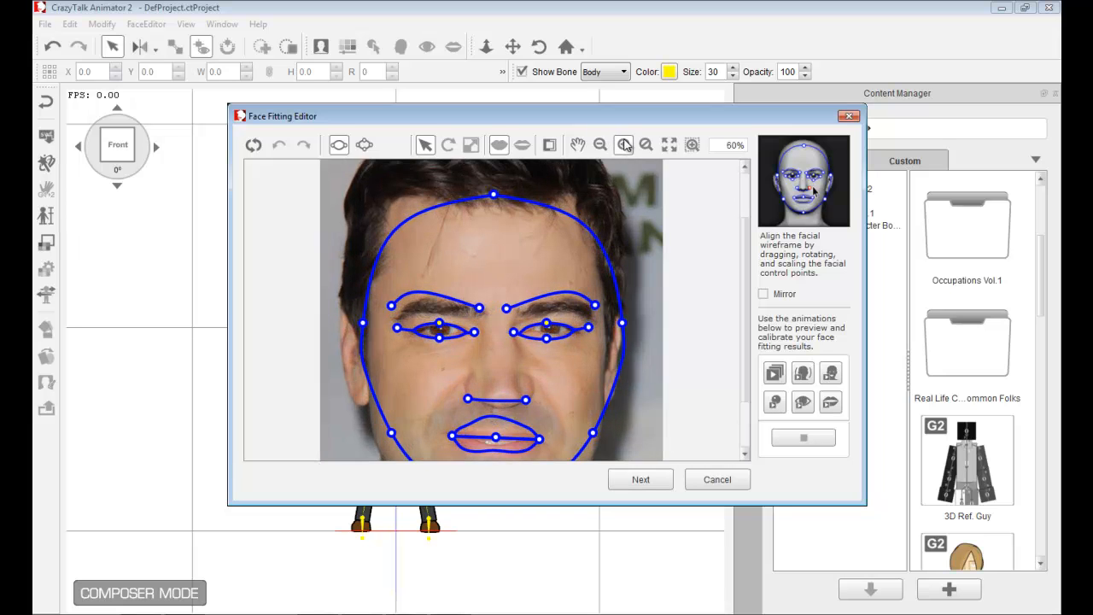
left_click_drag(557, 455, 506, 455)
left_click_drag(441, 351, 441, 356)
left_click_drag(441, 399, 444, 389)
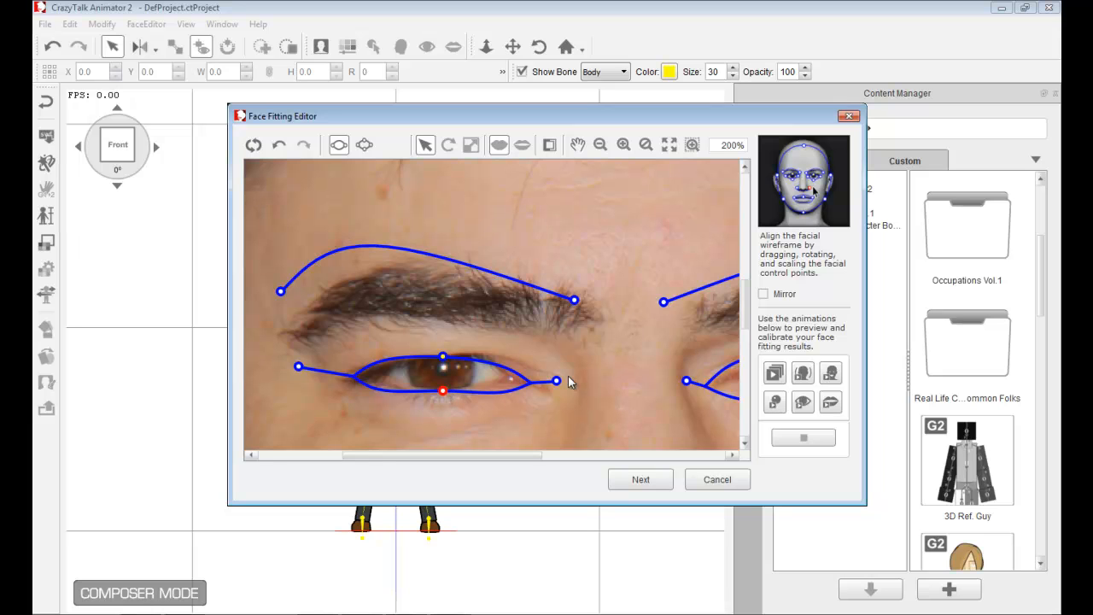
left_click_drag(556, 381, 525, 373)
left_click_drag(298, 367, 339, 365)
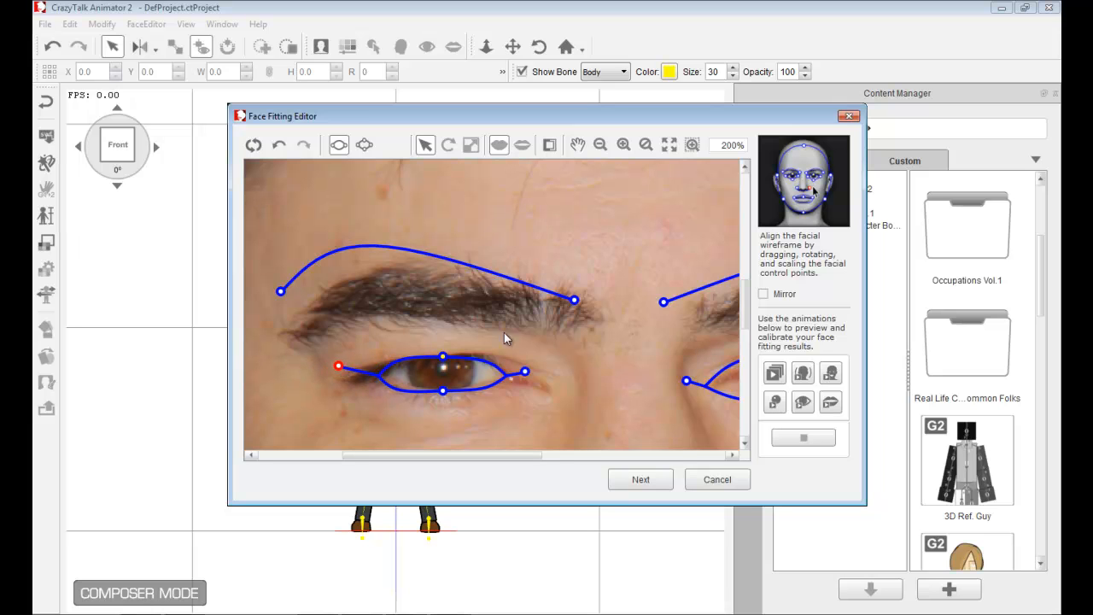
- Align the left eyebrow's wireframe control points to the eyebrow in the photo
left_click(574, 302)
left_click_drag(576, 304, 582, 312)
left_click_drag(281, 292, 303, 328)
- Align the right eyebrow's and right eye's wireframe control points to their outlines in the photo
left_click_drag(522, 454, 637, 465)
left_click_drag(383, 301, 415, 315)
left_click_drag(680, 292, 660, 306)
left_click_drag(519, 354, 530, 349)
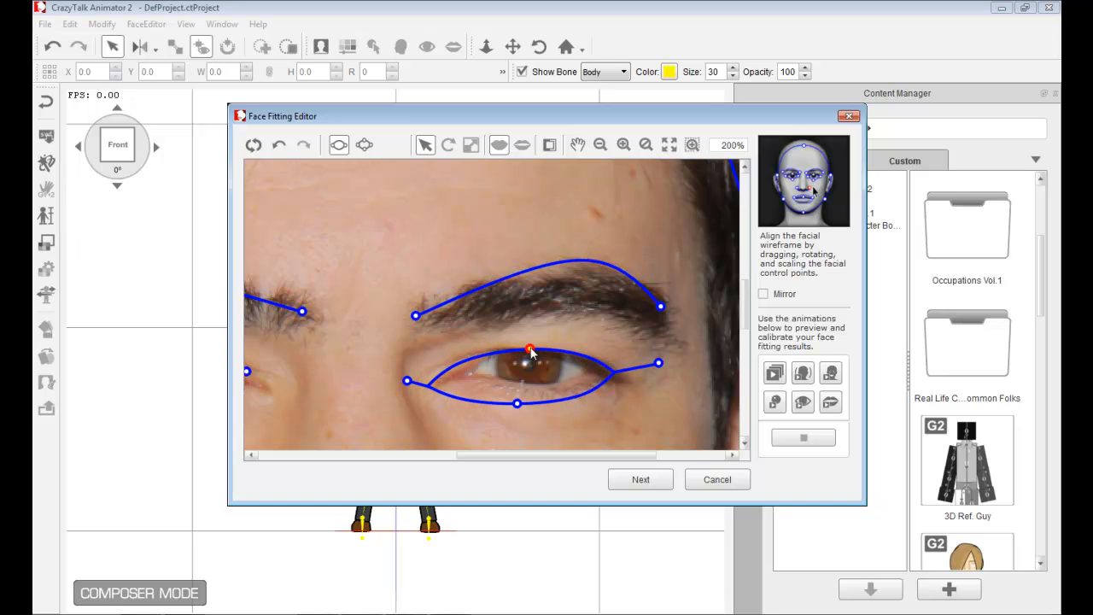
left_click_drag(517, 404, 525, 384)
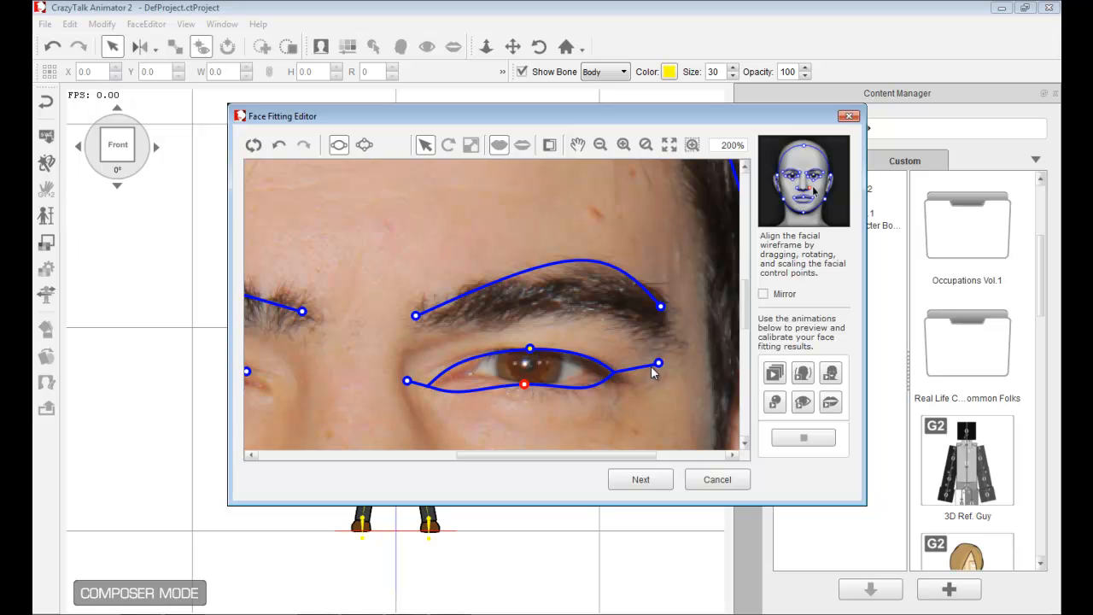
left_click_drag(658, 364, 617, 360)
left_click_drag(408, 381, 442, 367)
- Open the original ron-livingston3.jpg photo for reference, then minimize it
scroll(523, 262, "down", 2)
scroll(523, 263, "down", 3)
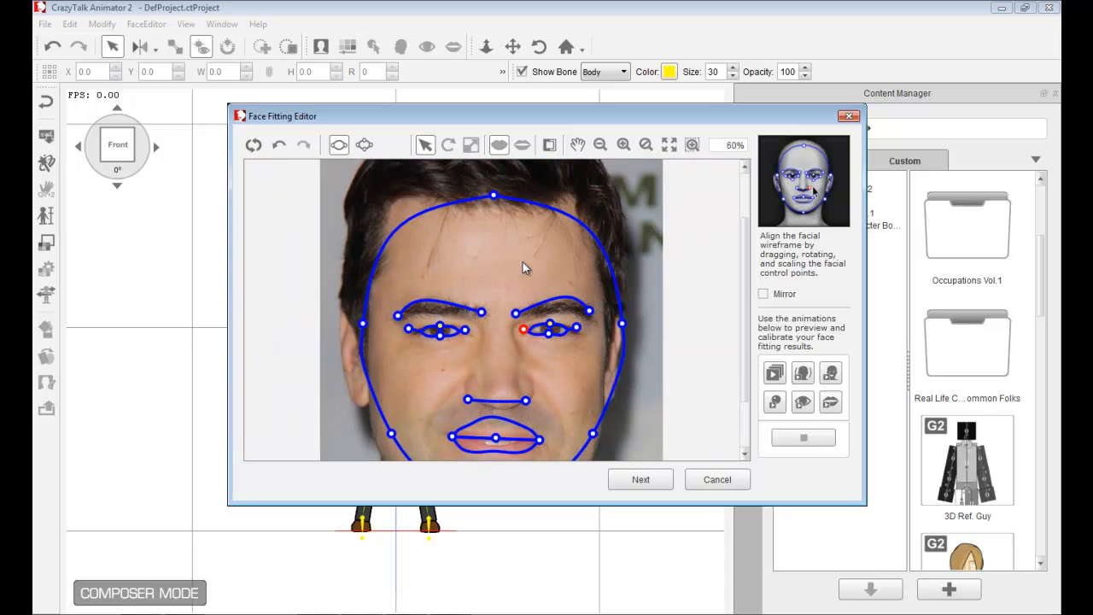
scroll(523, 262, "up", 3)
scroll(522, 260, "down", 2)
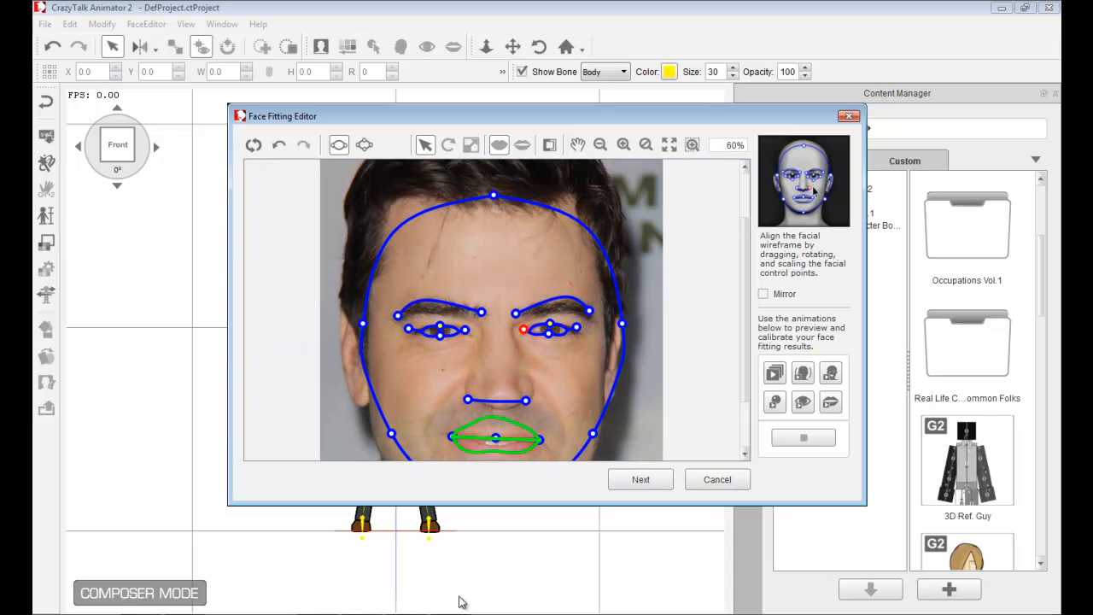
left_click(464, 607)
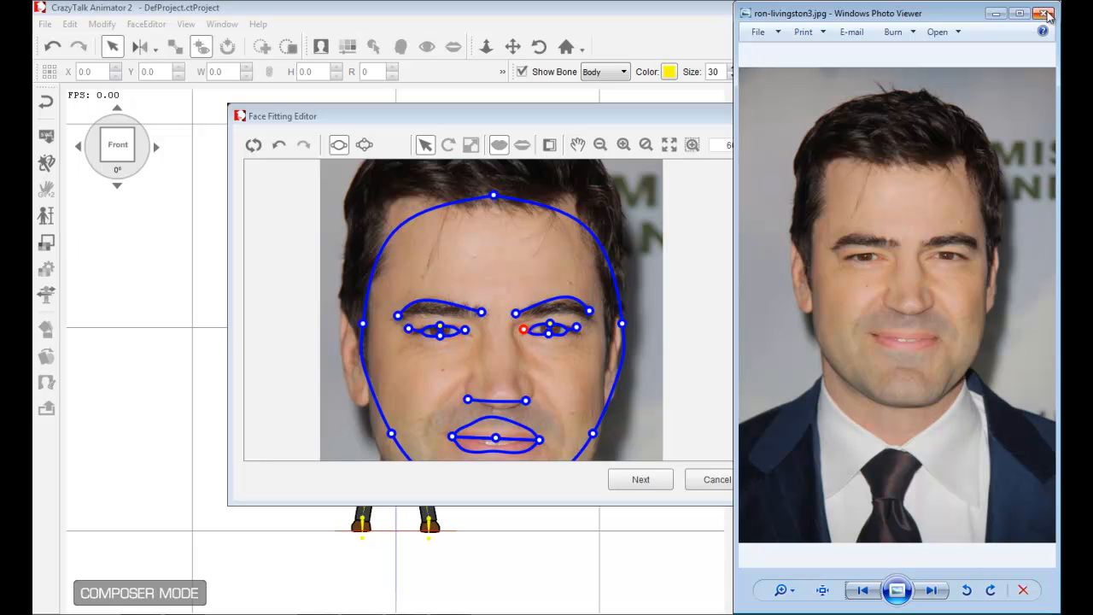
left_click(996, 13)
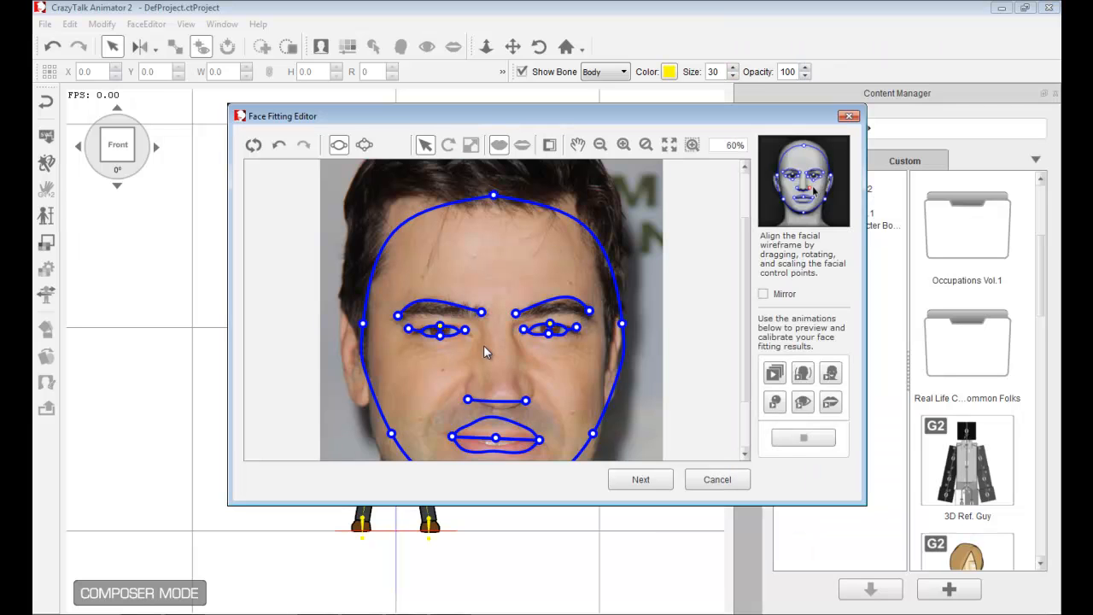
- Refine the left eye's outer corner point and the mouth's center control point
scroll(483, 345, "up", 2)
scroll(544, 365, "up", 4)
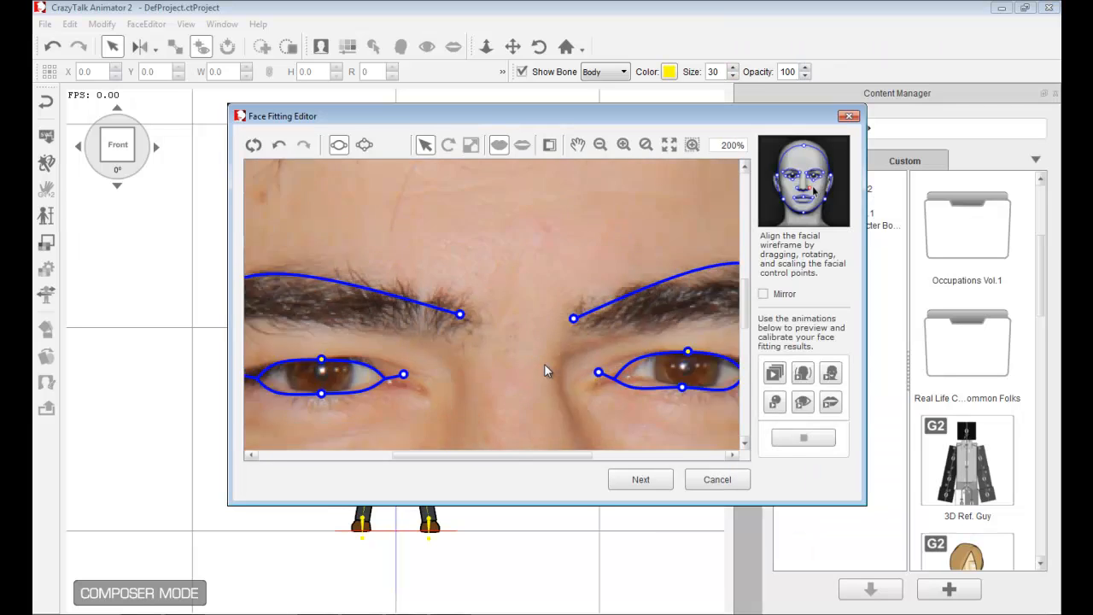
mouse_move(404, 376)
left_mouse_down()
mouse_move(383, 374)
mouse_move(396, 370)
left_mouse_up()
left_click_drag(748, 323, 744, 385)
left_click_drag(505, 390, 505, 408)
- Move the chin control point down to the bottom edge of the chin
scroll(544, 389, "down", 2)
scroll(543, 387, "down", 2)
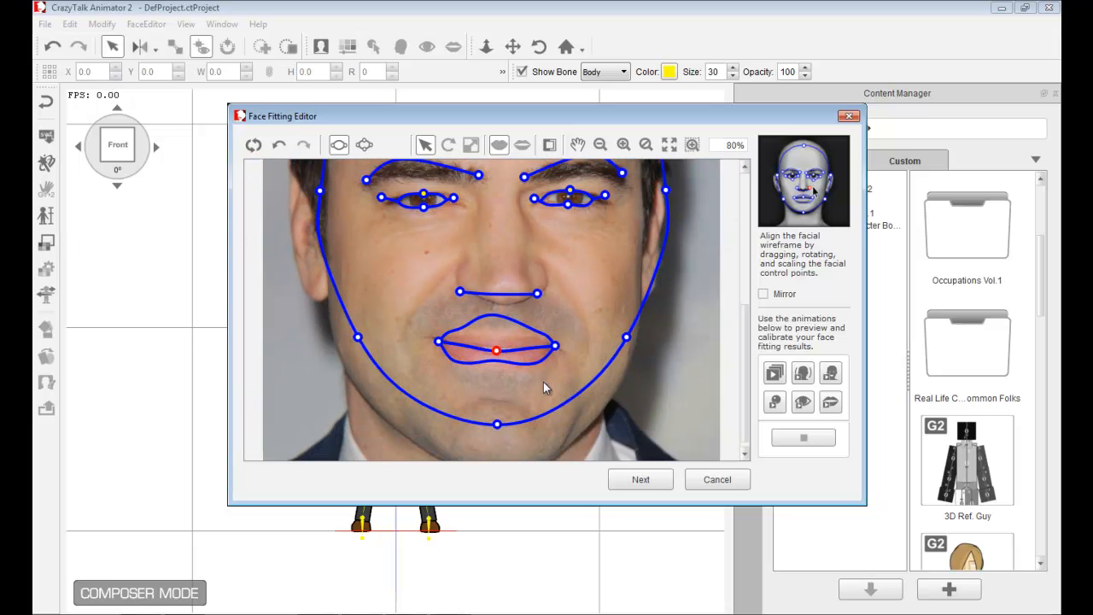
scroll(543, 382, "up", 4)
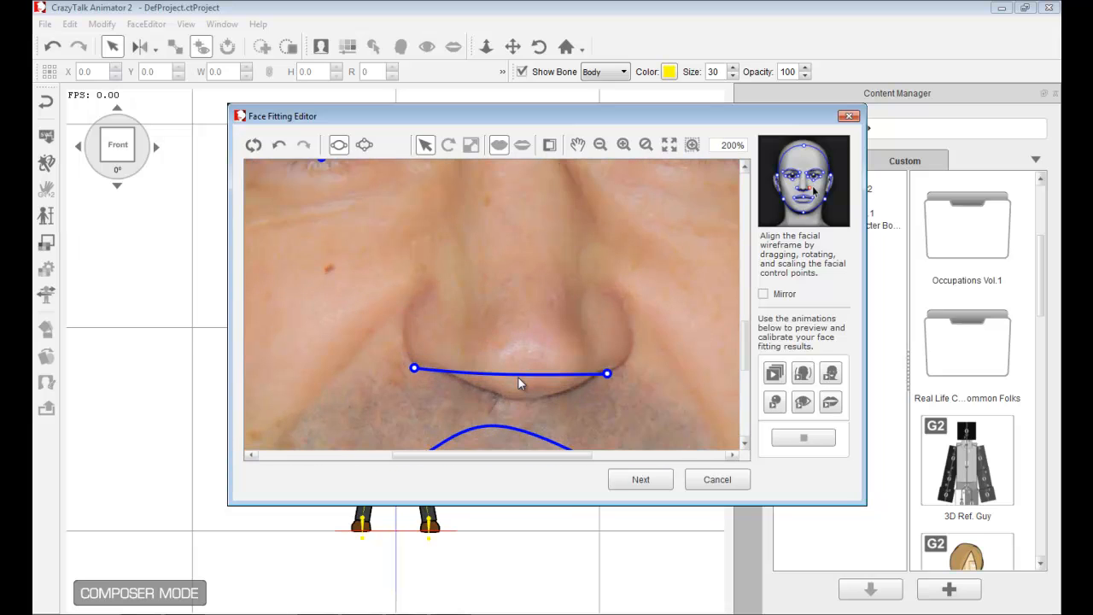
left_click_drag(749, 336, 744, 427)
left_click_drag(506, 342, 506, 448)
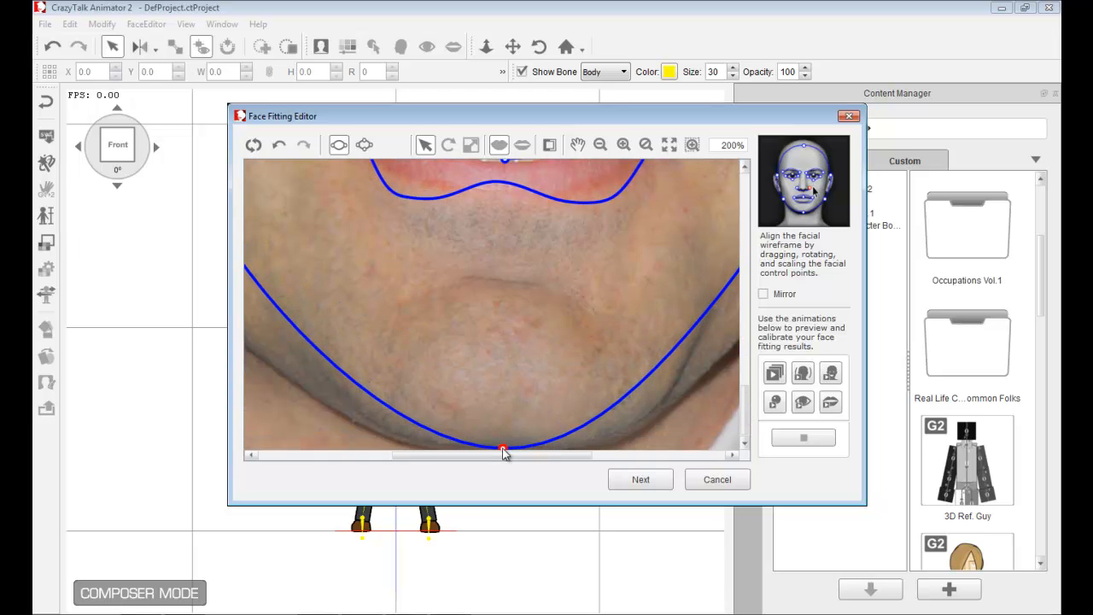
- Adjust the jawline control points on both sides to follow the face outline
scroll(586, 352, "down", 3)
scroll(586, 345, "down", 4)
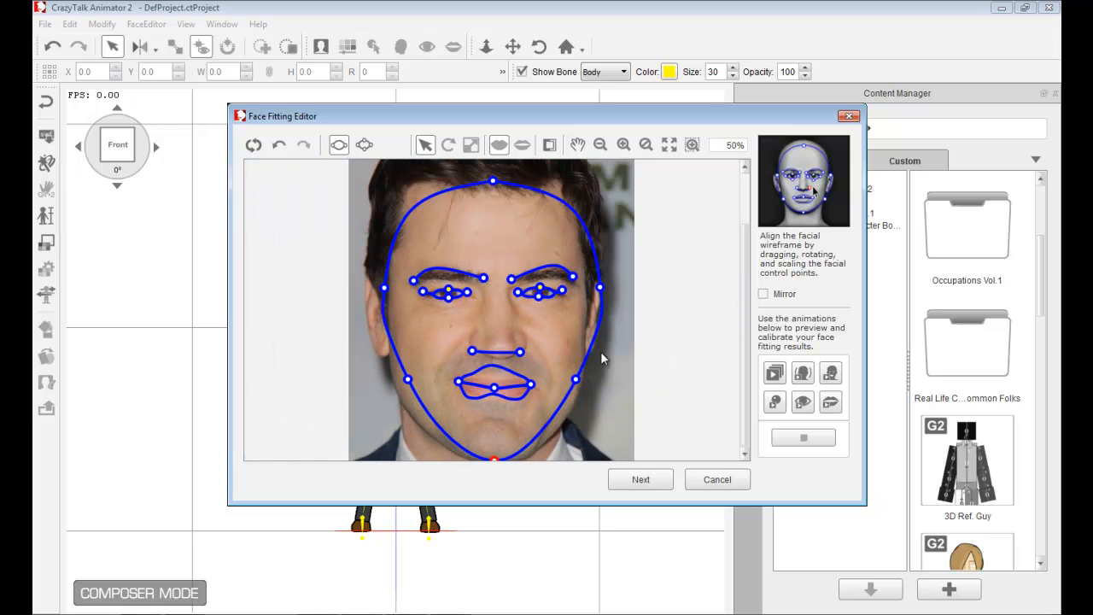
left_click_drag(565, 391, 564, 414)
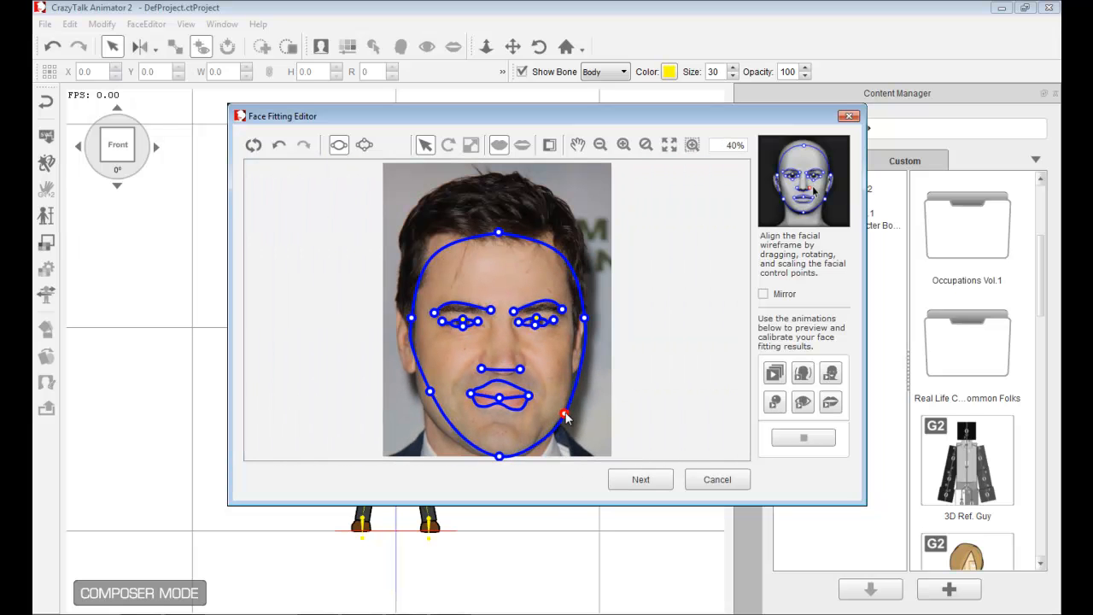
left_click_drag(430, 395, 422, 391)
- Fit the face outline's side control points at eye level to the edges of the face
scroll(423, 387, "up", 3)
left_click_drag(744, 311, 743, 351)
scroll(672, 329, "up", 2)
scroll(675, 327, "up", 2)
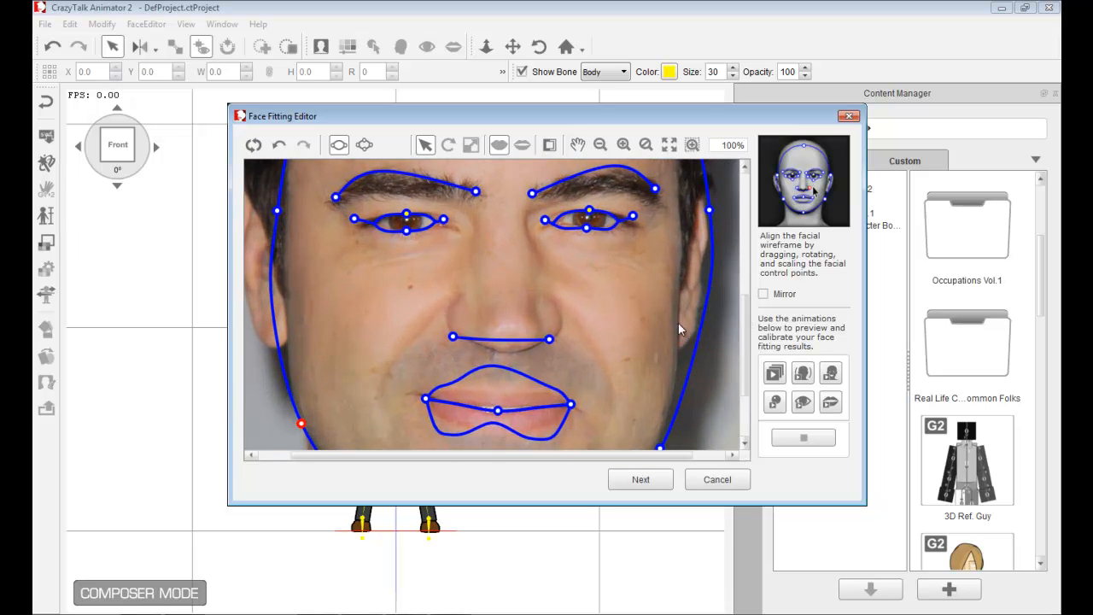
scroll(719, 260, "down", 2)
left_click(703, 210)
left_click_drag(703, 214, 681, 214)
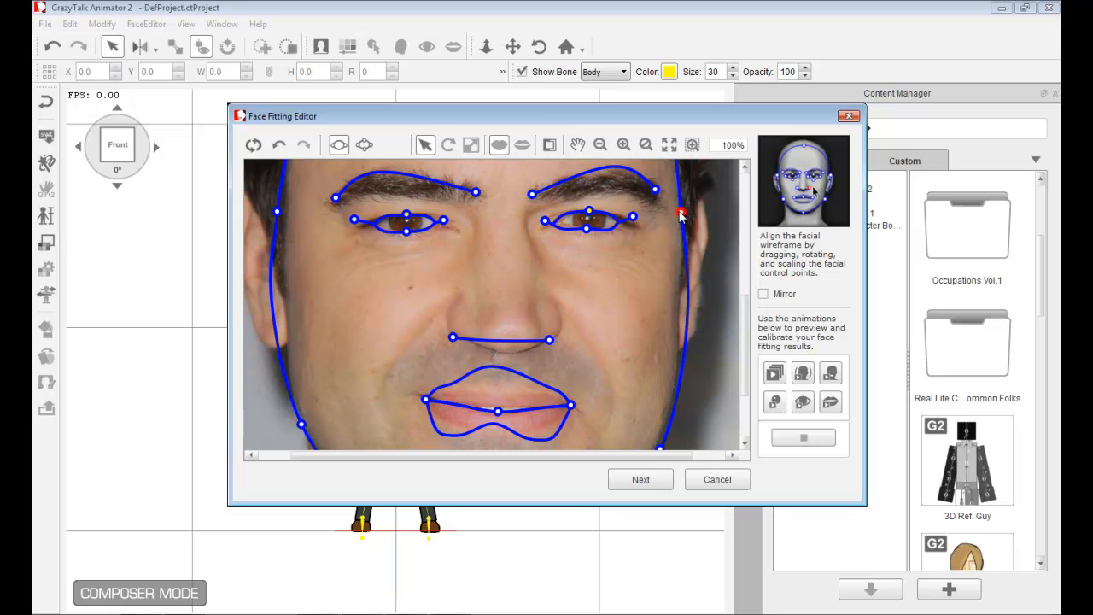
left_click_drag(278, 214, 289, 219)
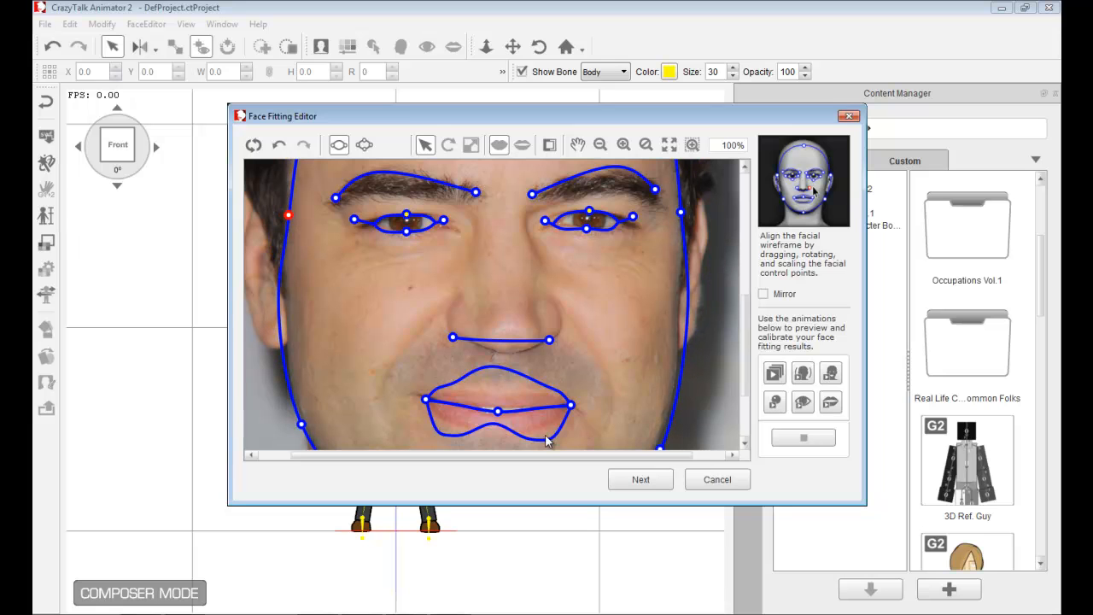
- Align the nose line's endpoints to the nostrils and raise the head's top point to the hairline
left_click_drag(549, 340, 561, 331)
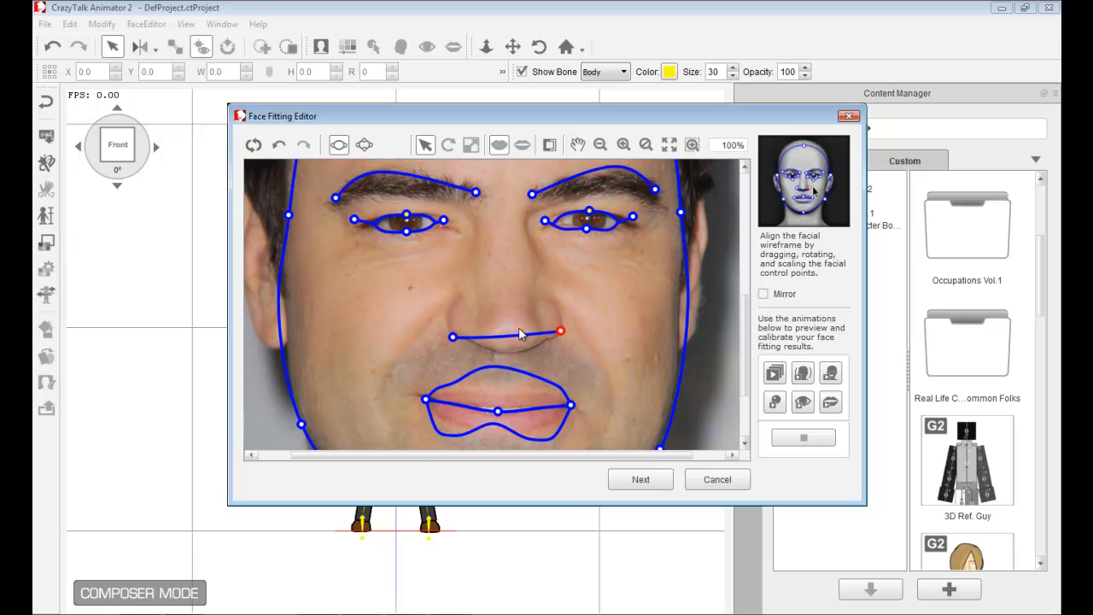
left_click_drag(452, 337, 445, 328)
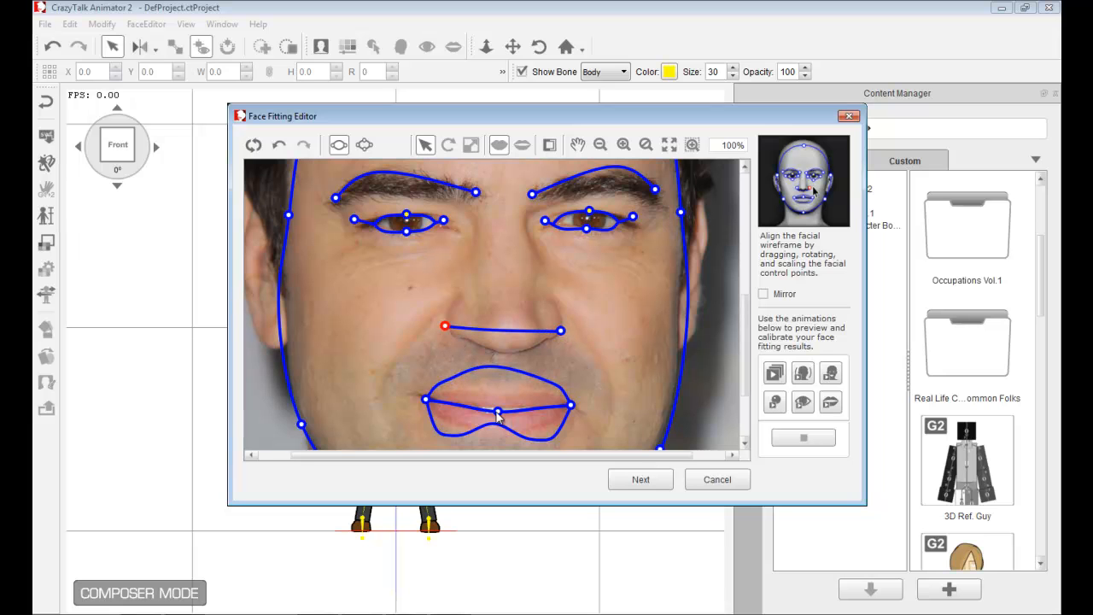
scroll(746, 374, "up", 5)
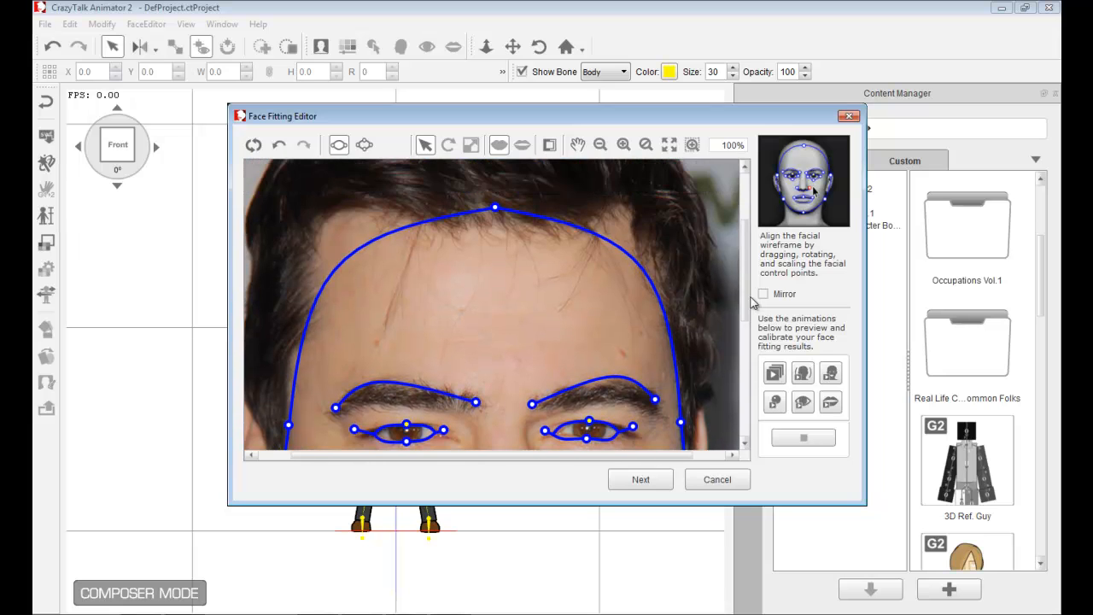
left_click(492, 203)
left_click_drag(493, 203, 488, 185)
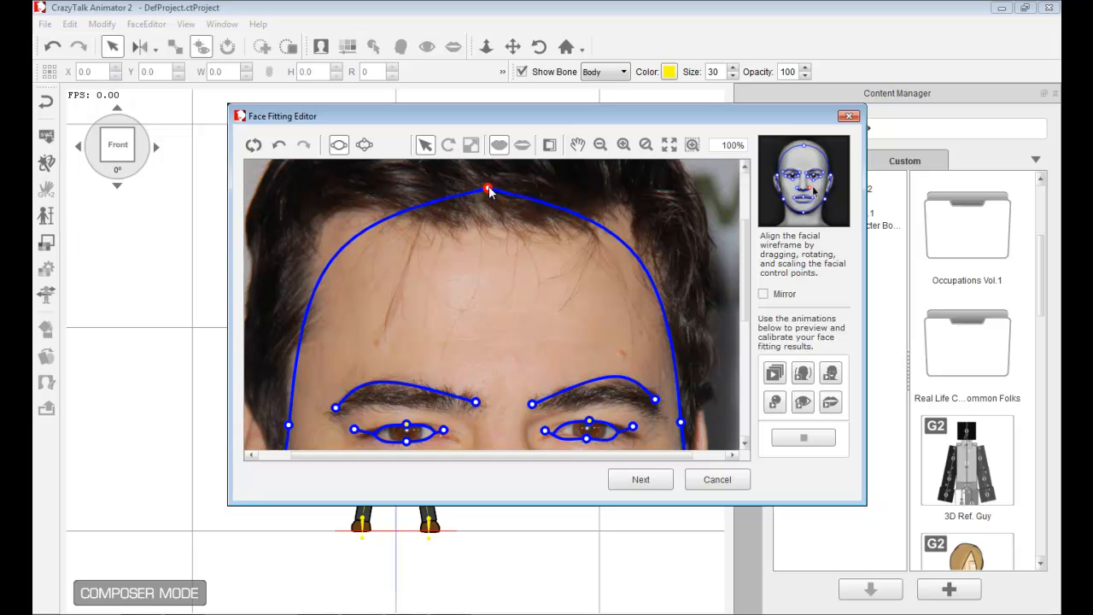
- Switch the face wireframe to show the detailed control points
scroll(502, 248, "down", 5)
scroll(496, 320, "up", 1)
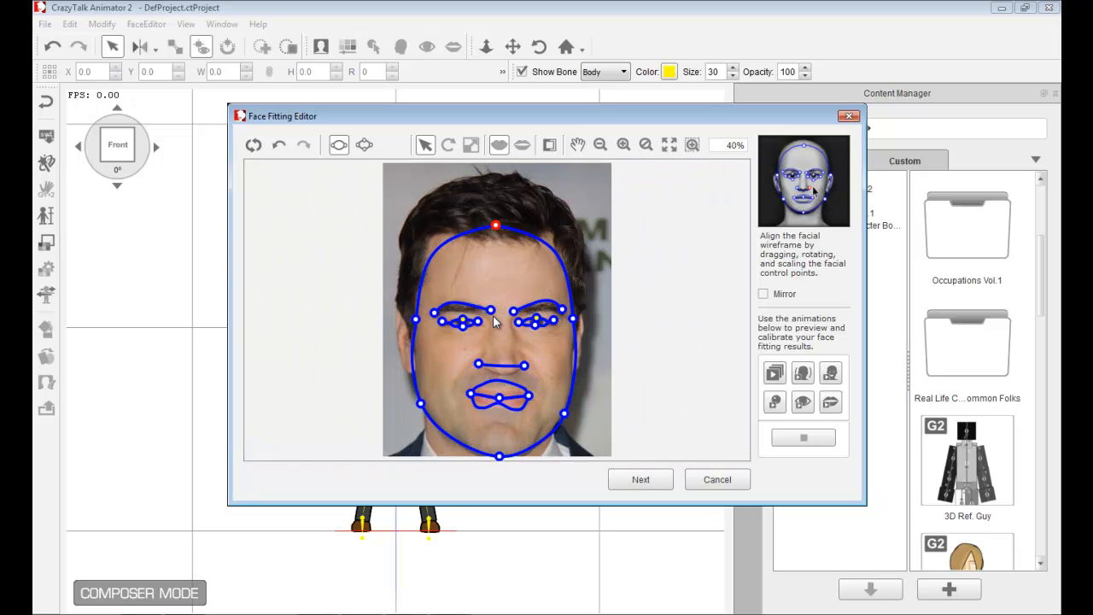
left_click(634, 359)
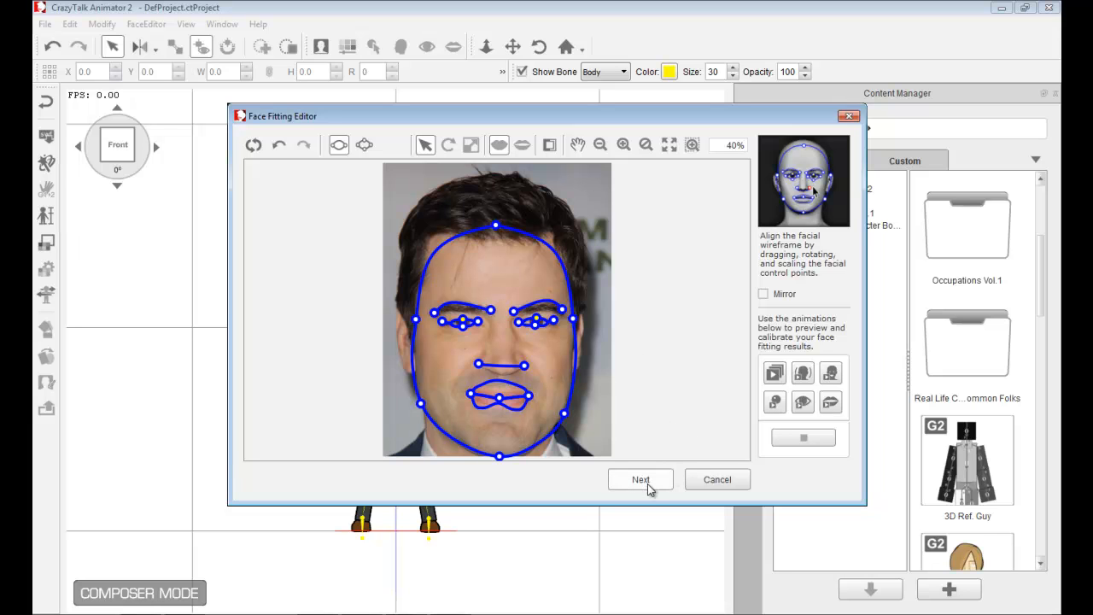
left_click(364, 146)
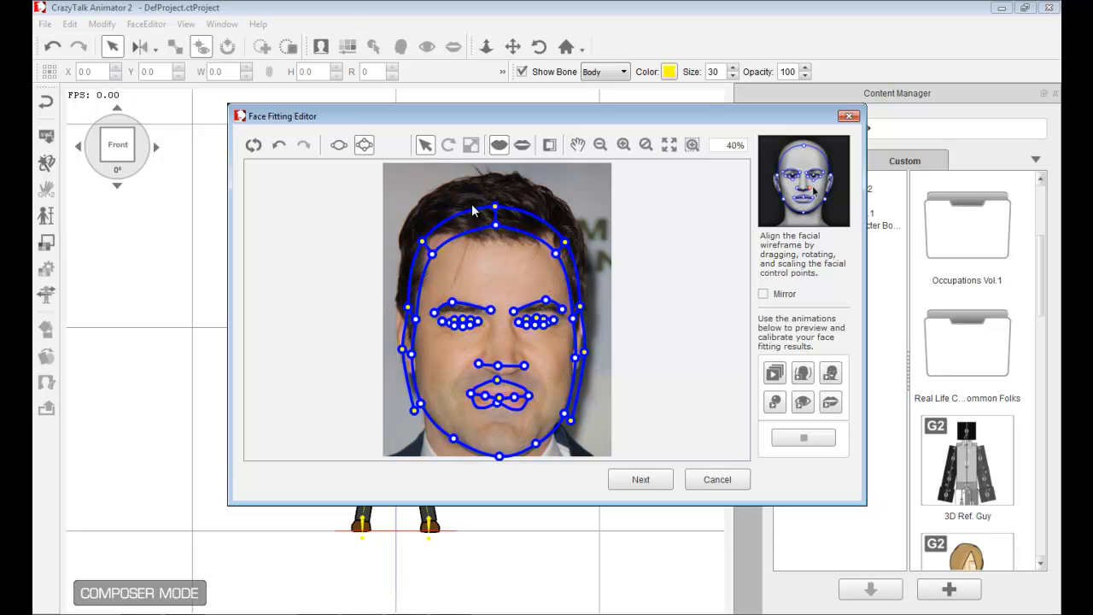
- Zoom in on the left eye and nudge the whole detailed left eye outline into place
scroll(507, 330, "up", 1)
scroll(505, 324, "up", 5)
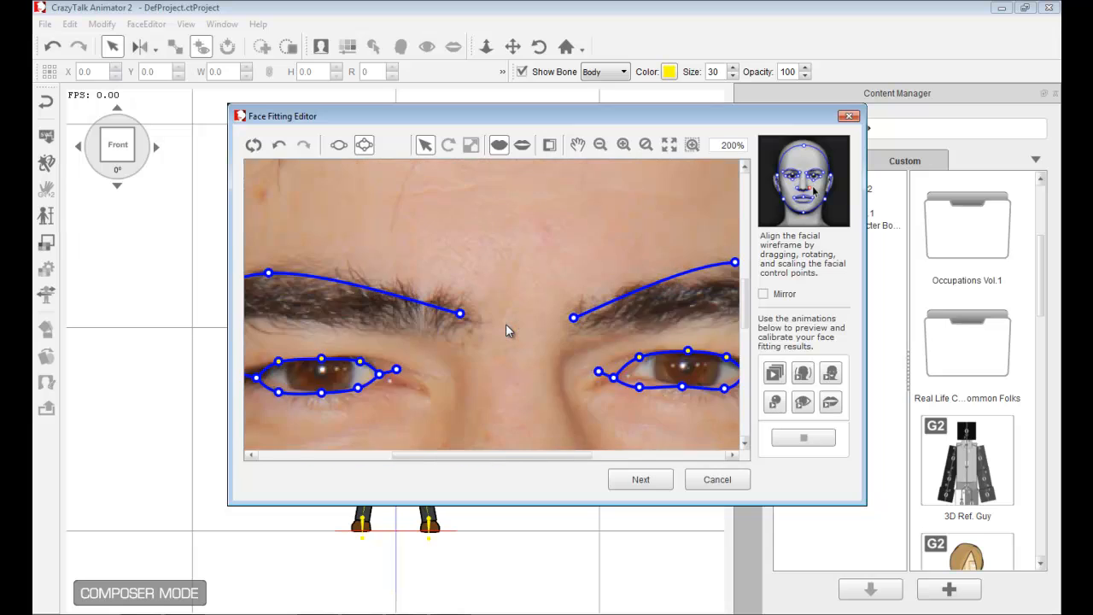
left_click_drag(519, 454, 471, 470)
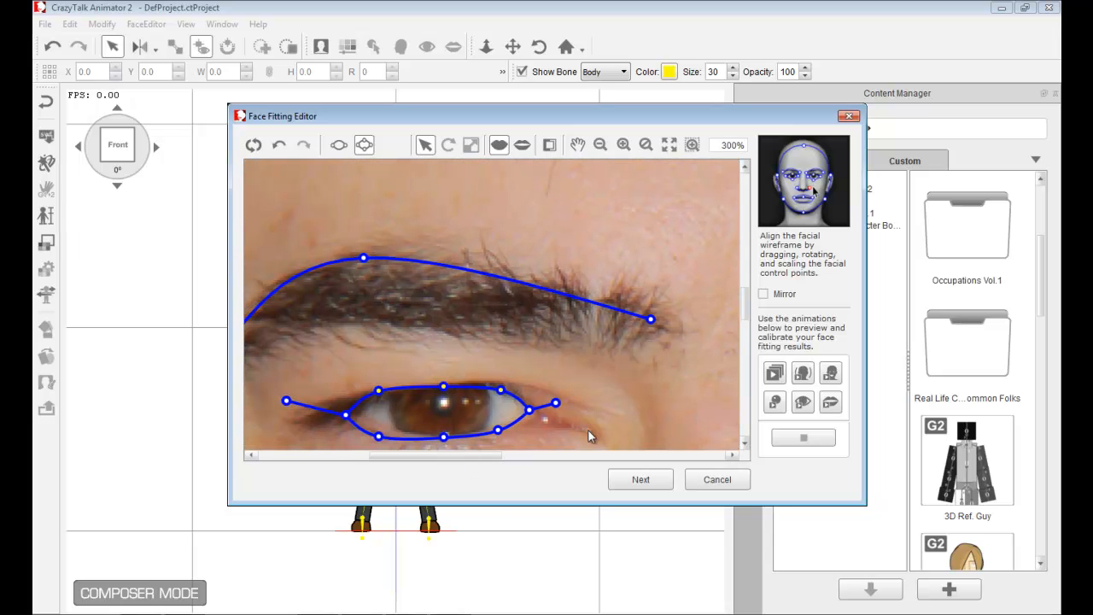
left_click_drag(440, 388, 497, 385)
left_click(461, 363)
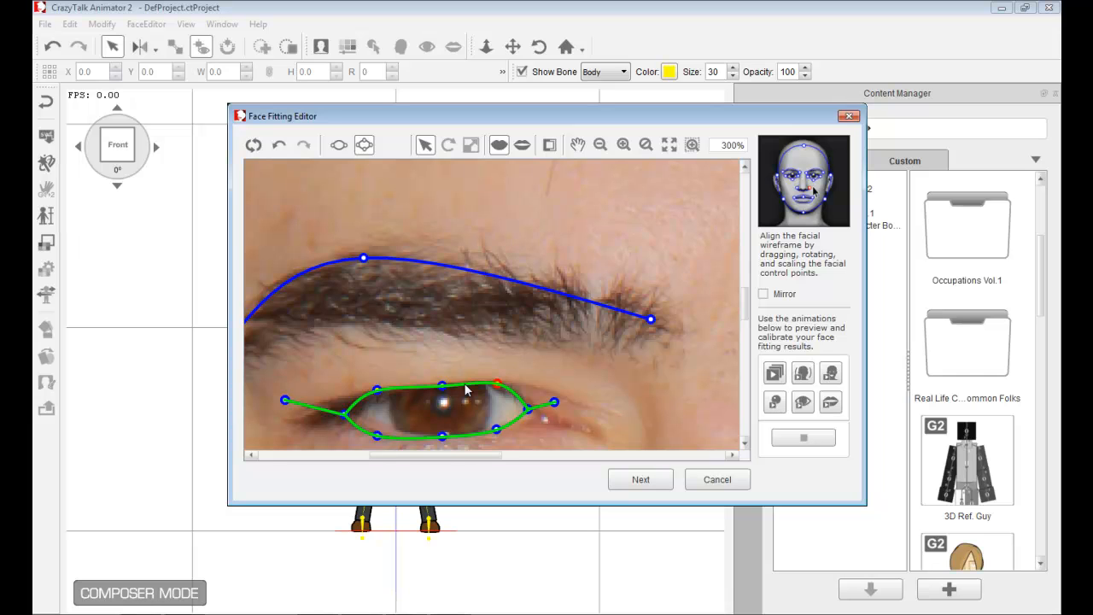
left_click(465, 391)
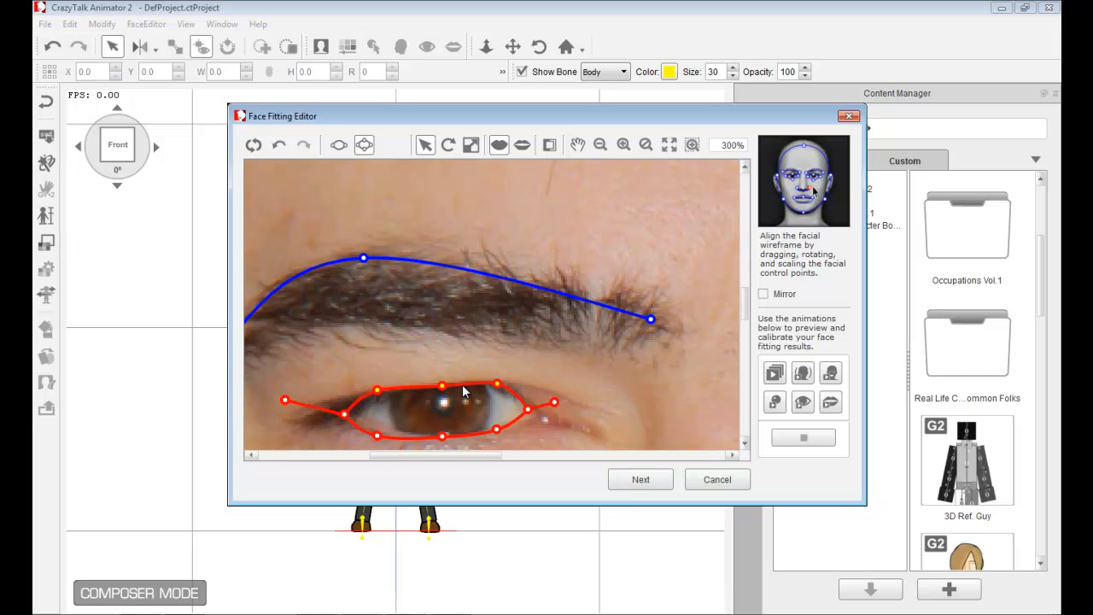
mouse_move(465, 391)
left_mouse_down()
mouse_move(382, 357)
mouse_move(572, 389)
mouse_move(468, 386)
left_mouse_up()
left_click(464, 356)
- Fit the left eye's detailed lid points and corners to the eye's outline in the photo
left_click(499, 386)
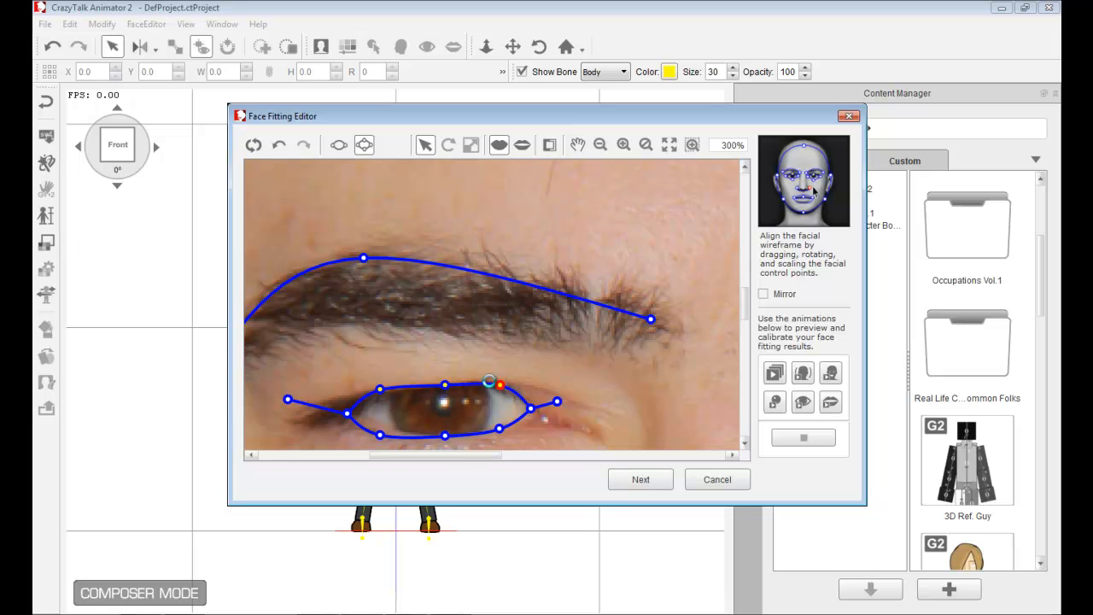
left_click(381, 391)
left_click_drag(380, 435, 381, 427)
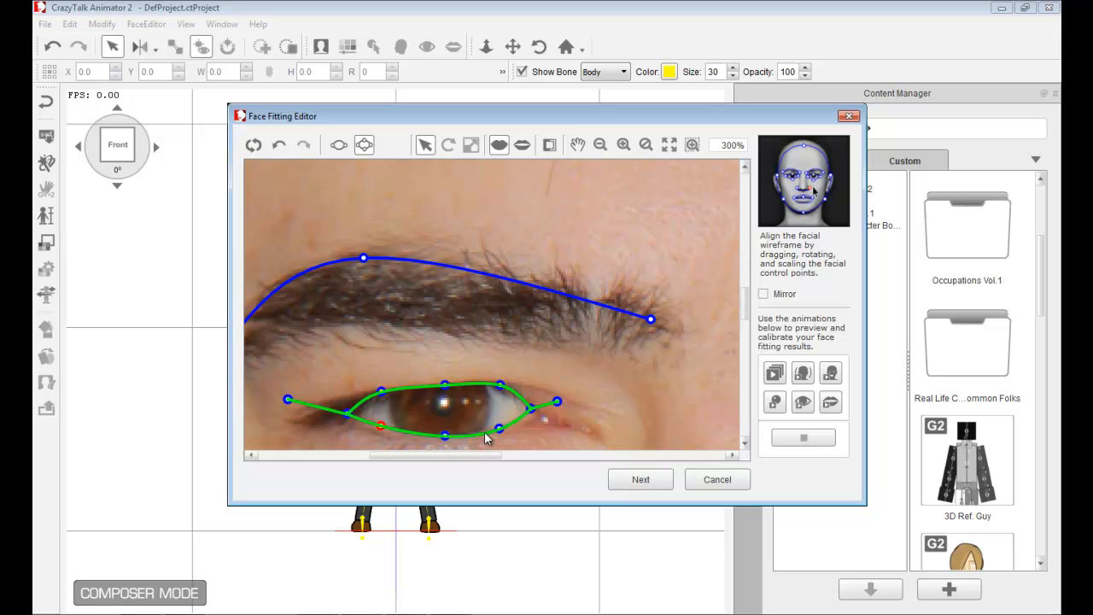
left_click_drag(500, 429, 498, 428)
left_click_drag(500, 384, 536, 417)
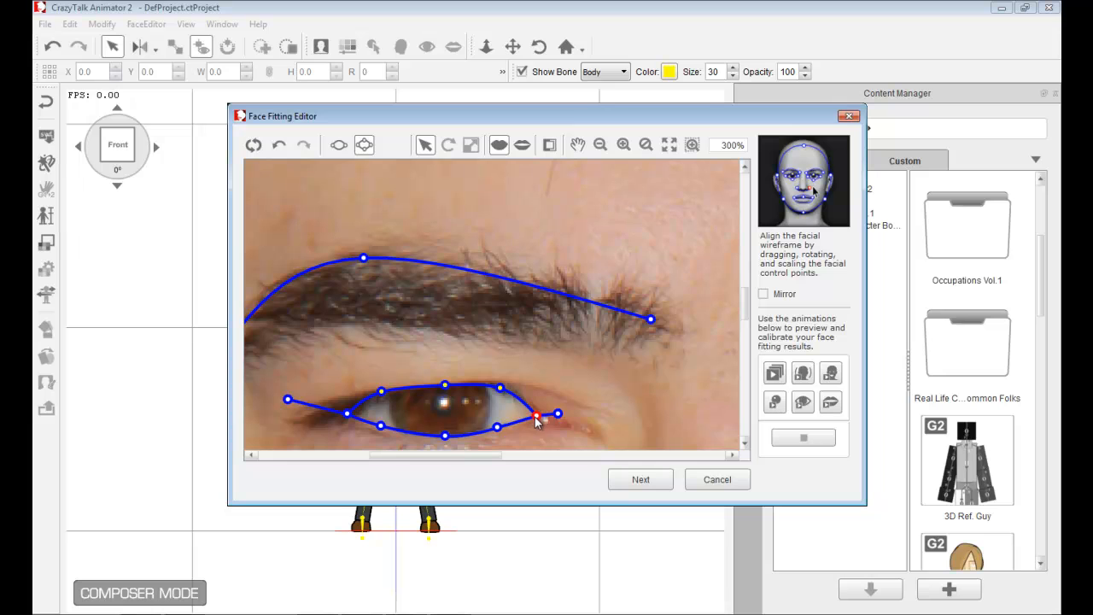
left_click_drag(350, 419, 385, 397)
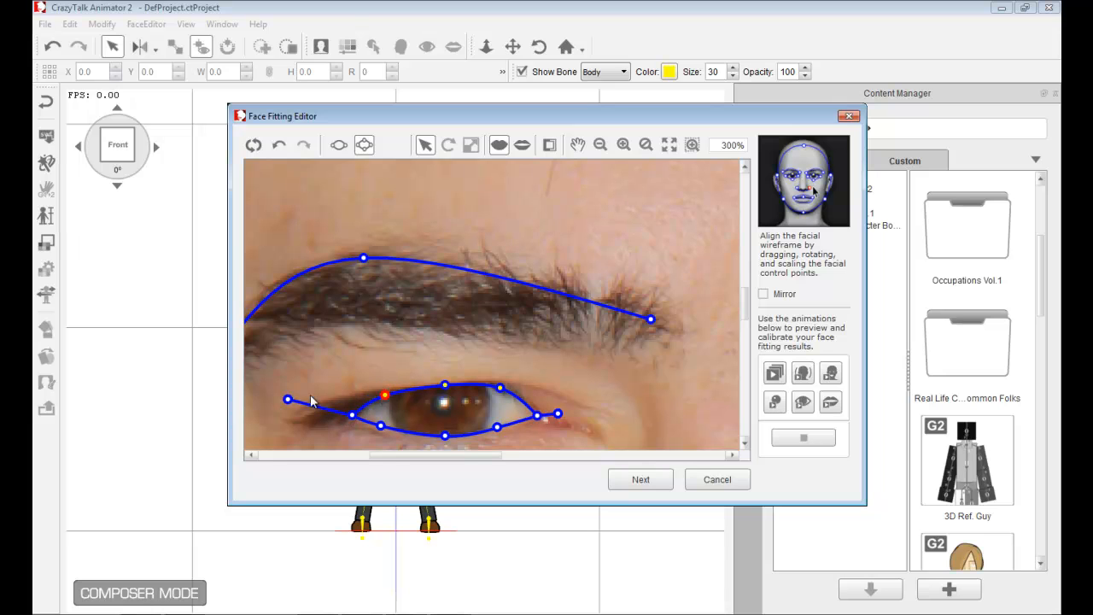
left_click_drag(288, 402, 309, 430)
- Adjust the left eye's bottom point and lower the left eyebrow's arch point onto the brow
left_click(445, 435)
left_click_drag(445, 436, 442, 437)
left_click_drag(364, 263, 447, 289)
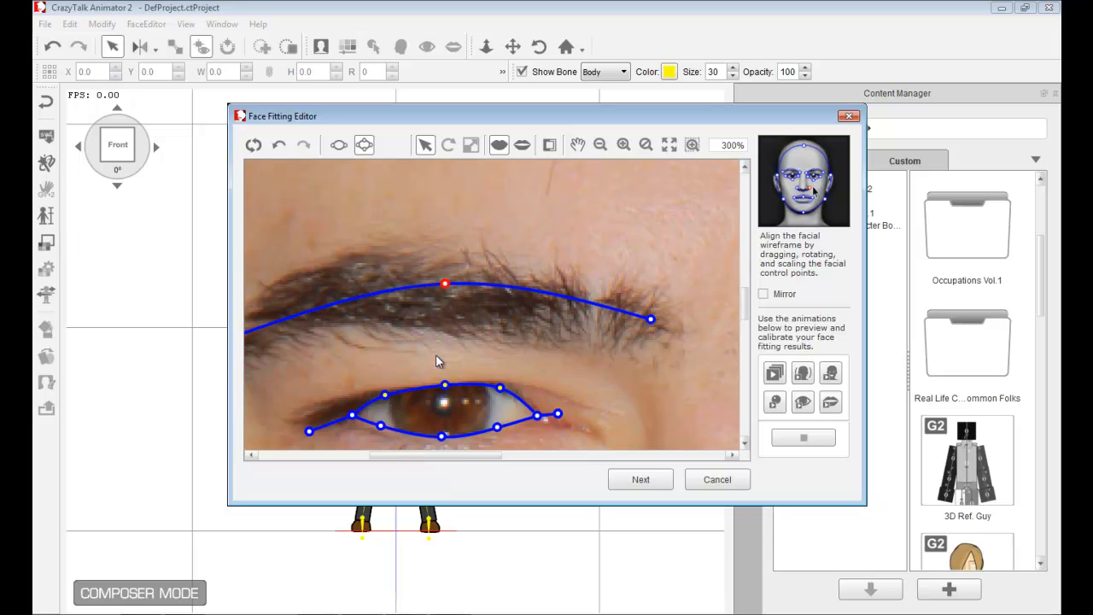
- Fit the right eye's detailed lid points and corners, and lower the right eyebrow's arch point onto the brow
scroll(482, 455, "right", 5)
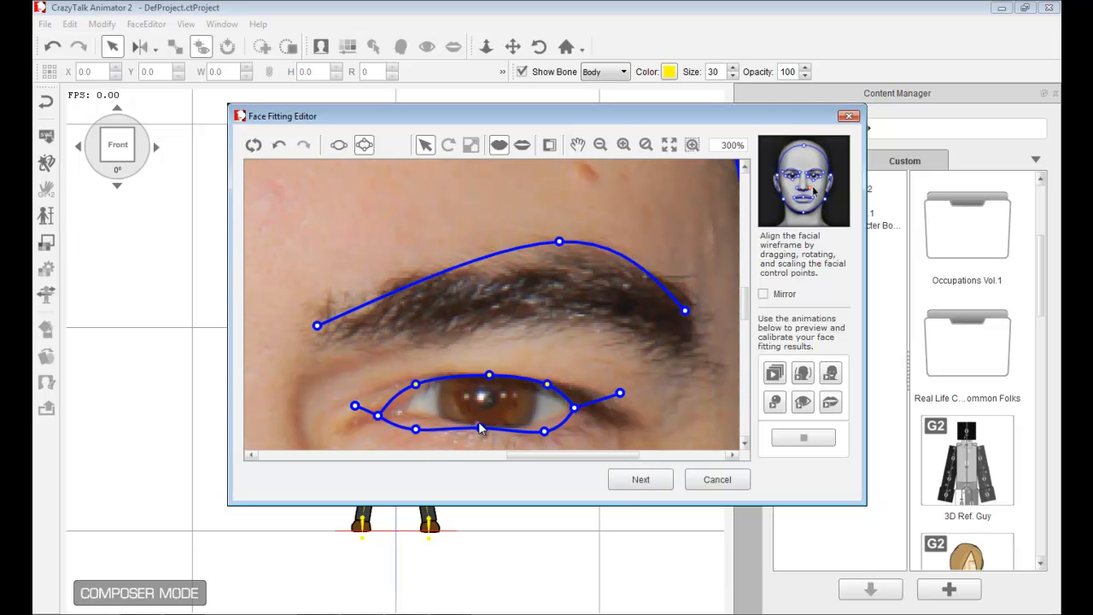
left_click_drag(544, 431, 544, 418)
left_click_drag(620, 396, 610, 419)
left_click_drag(547, 385, 545, 386)
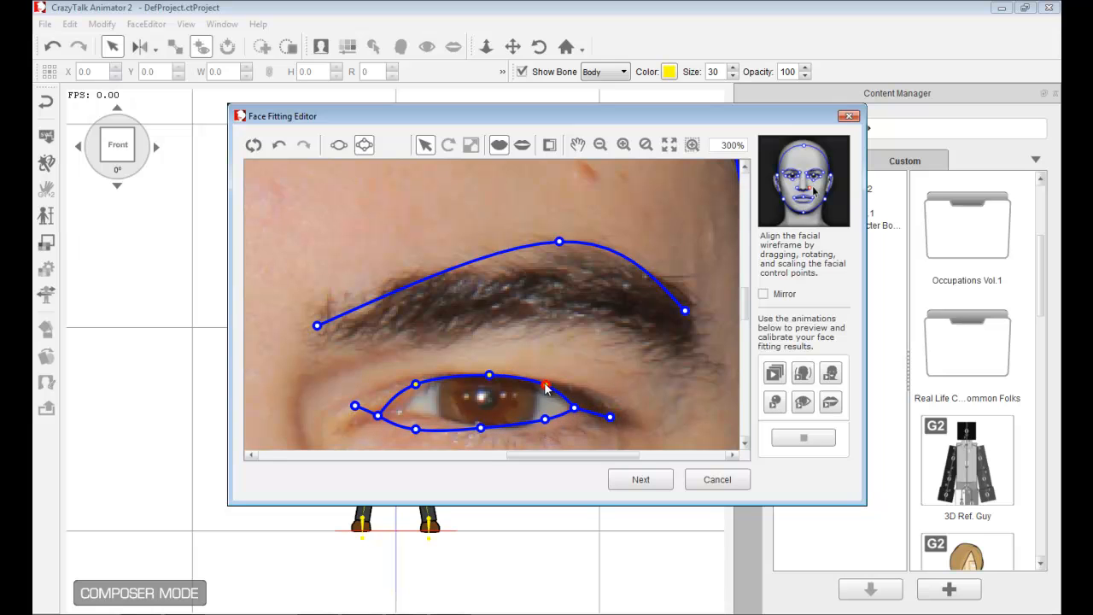
left_click_drag(415, 386, 433, 380)
left_click_drag(417, 434, 358, 424)
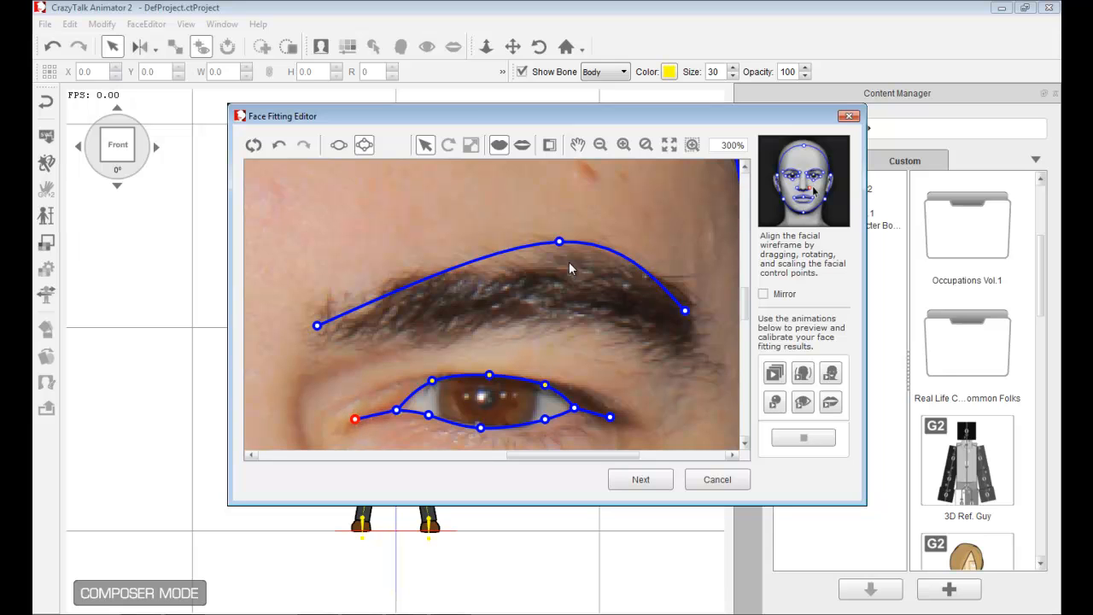
left_click_drag(558, 242, 497, 294)
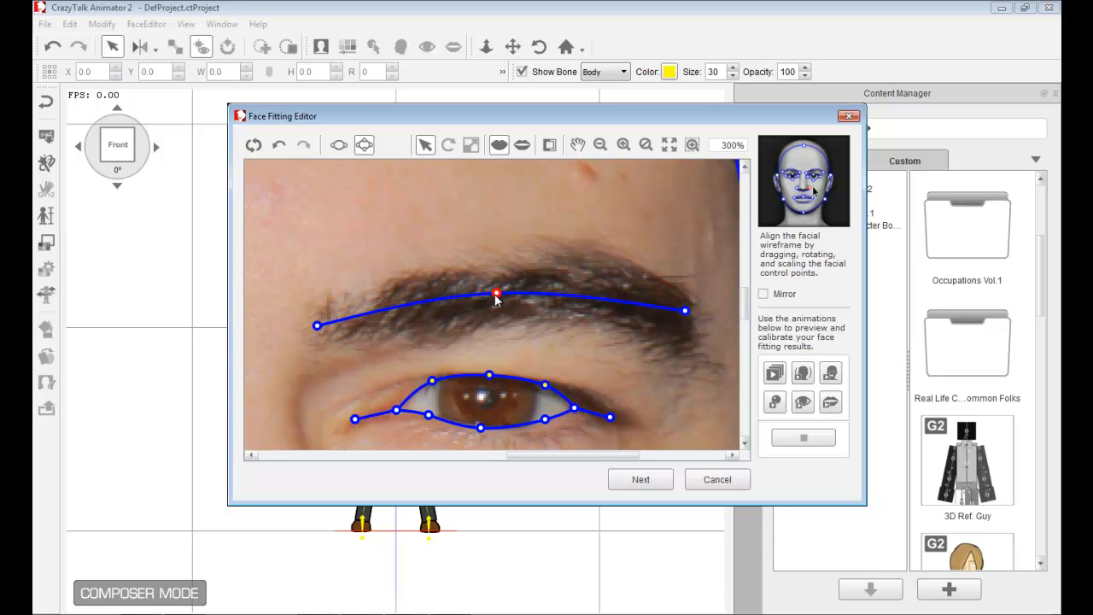
scroll(496, 295, "down", 5)
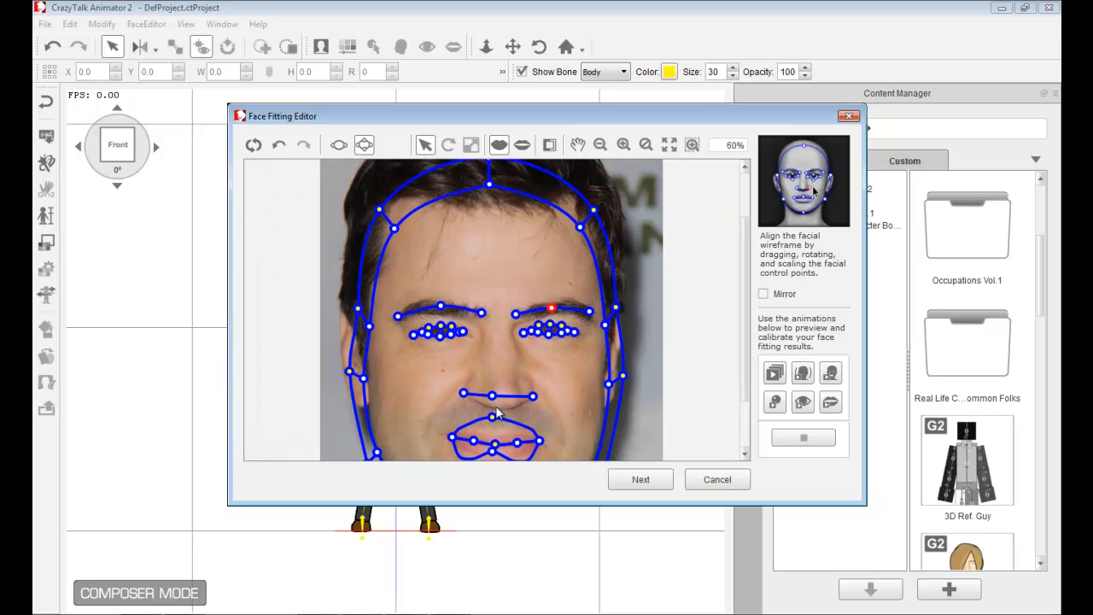
- Zoom in on the nose and shift the nose line's middle point right onto the nose tip
scroll(495, 410, "up", 4)
left_click_drag(755, 307, 749, 351)
scroll(569, 313, "up", 1)
scroll(568, 314, "down", 1)
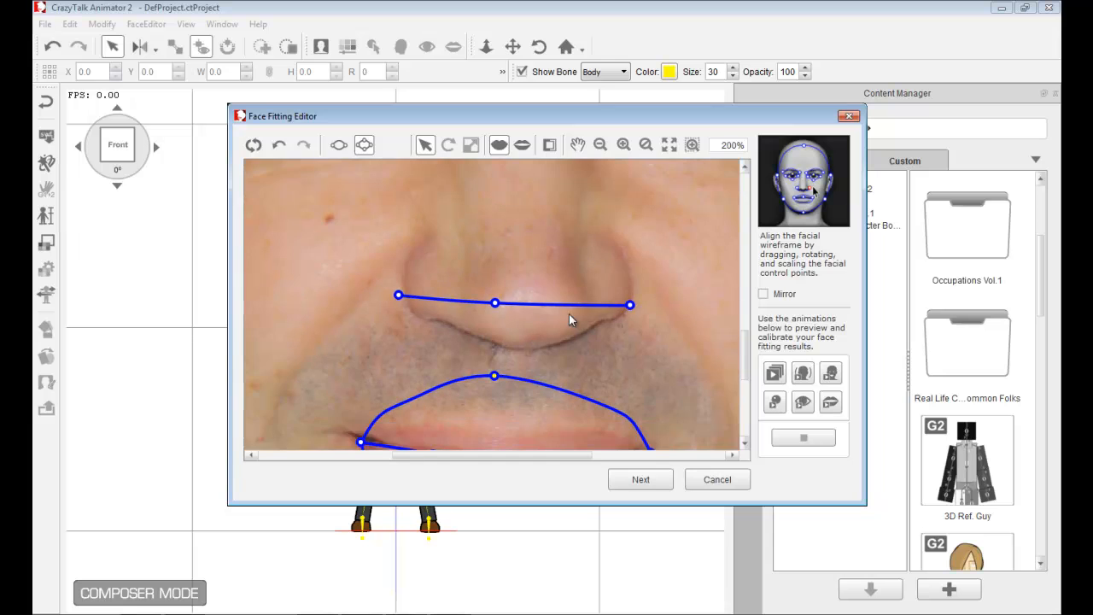
scroll(569, 314, "down", 1)
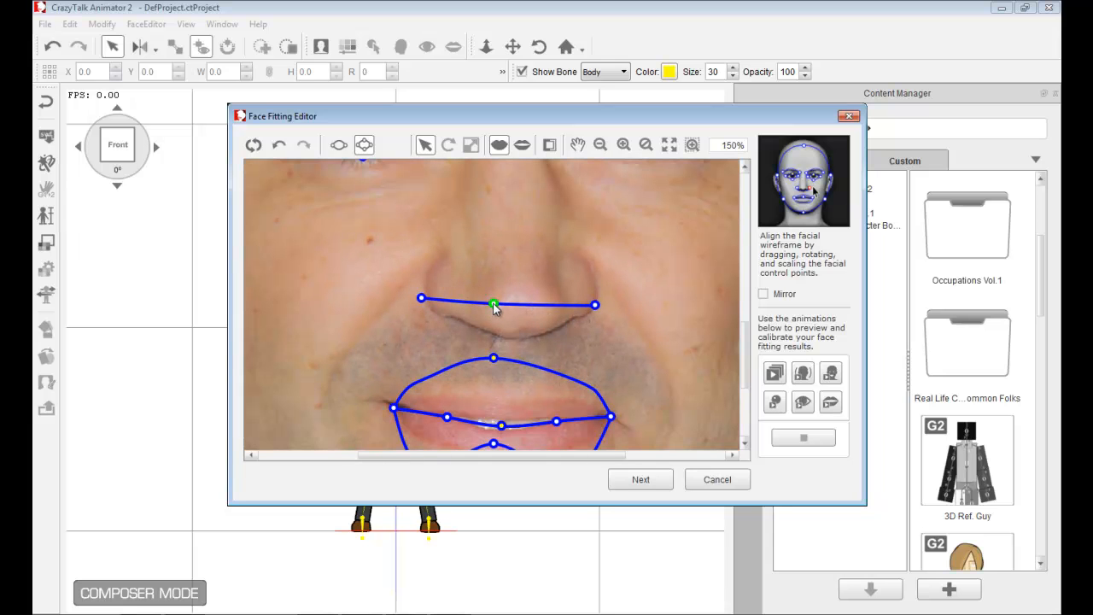
left_click_drag(494, 305, 516, 305)
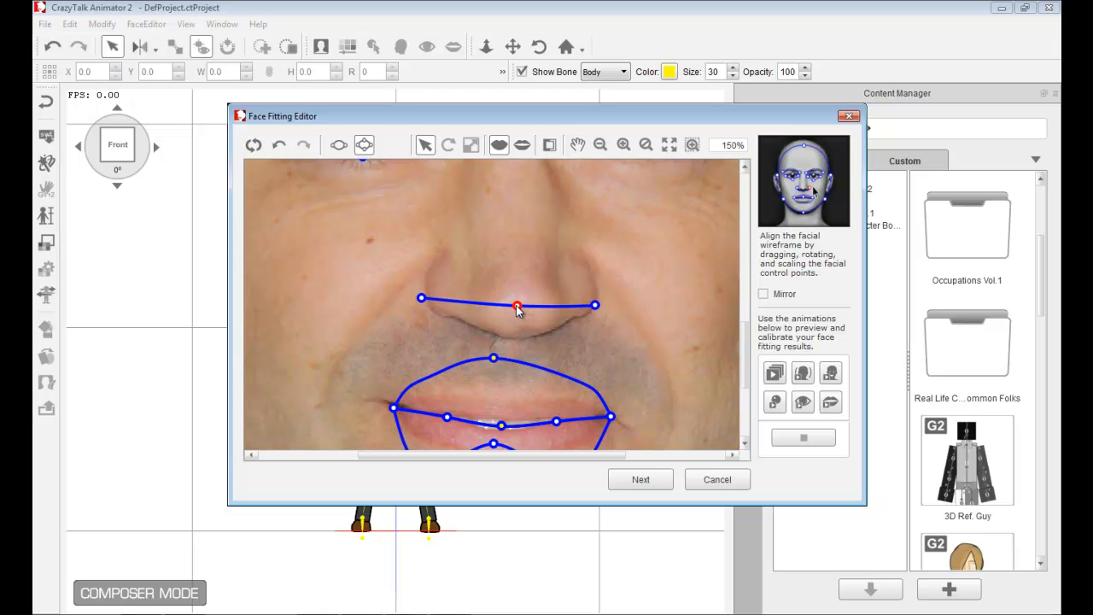
- Lower the upper lip's top point and the lower lip's bottom point onto the lip outline, then select the left mouth corner
scroll(562, 313, "up", 1)
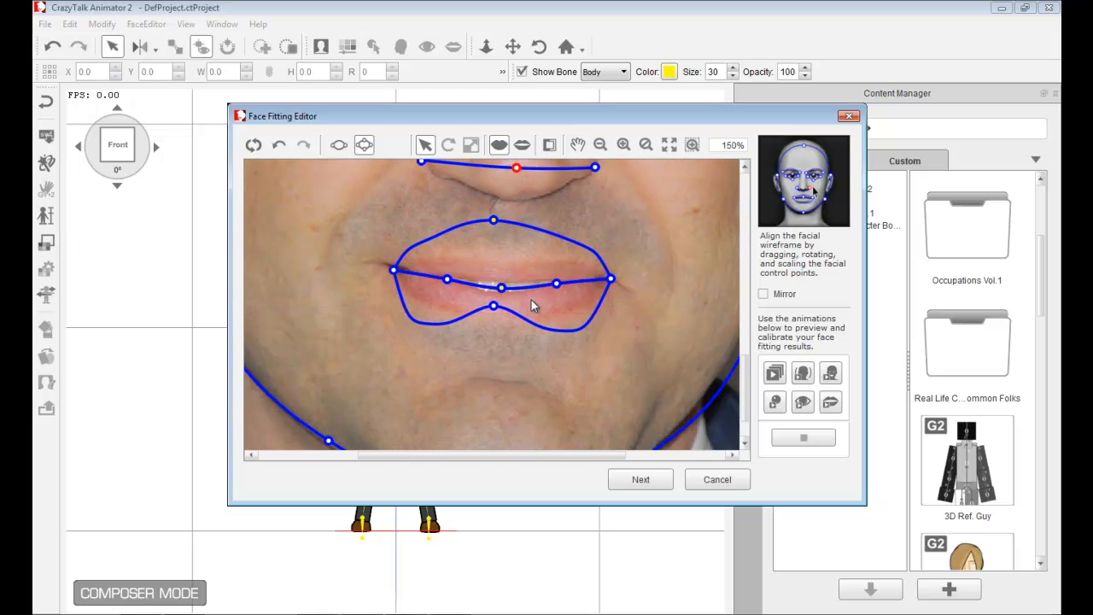
scroll(532, 305, "up", 1)
scroll(525, 274, "down", 1)
left_click_drag(495, 195, 507, 249)
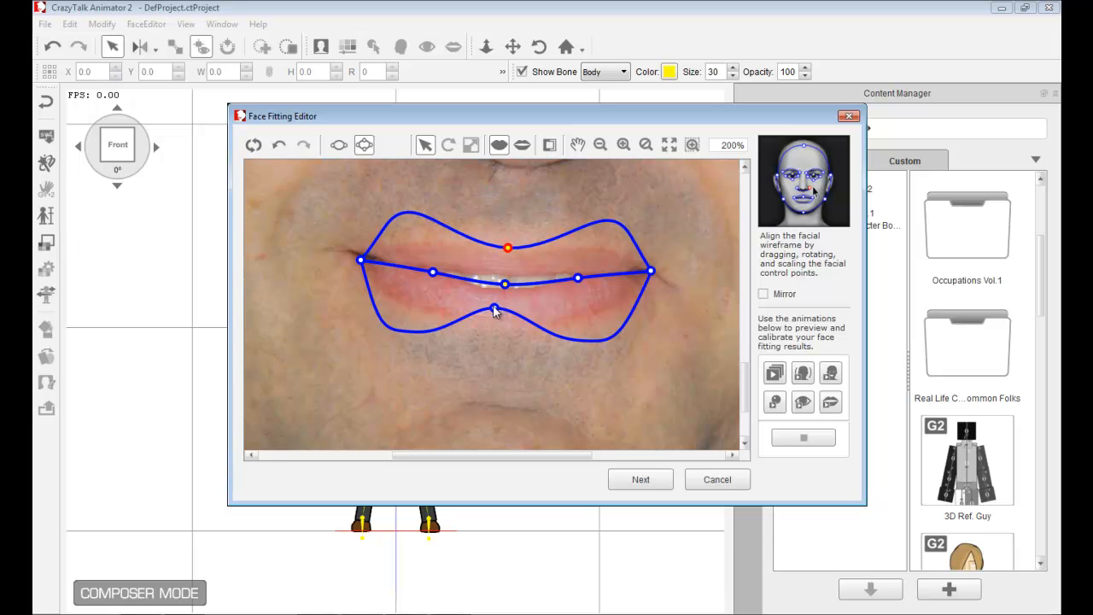
left_click_drag(494, 308, 506, 324)
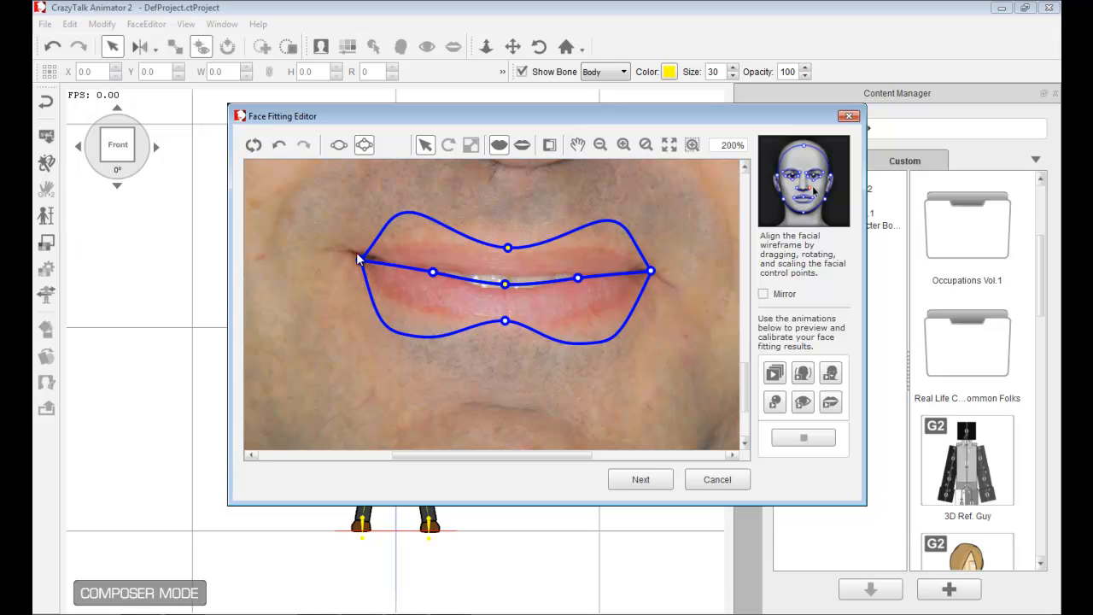
left_click(358, 257)
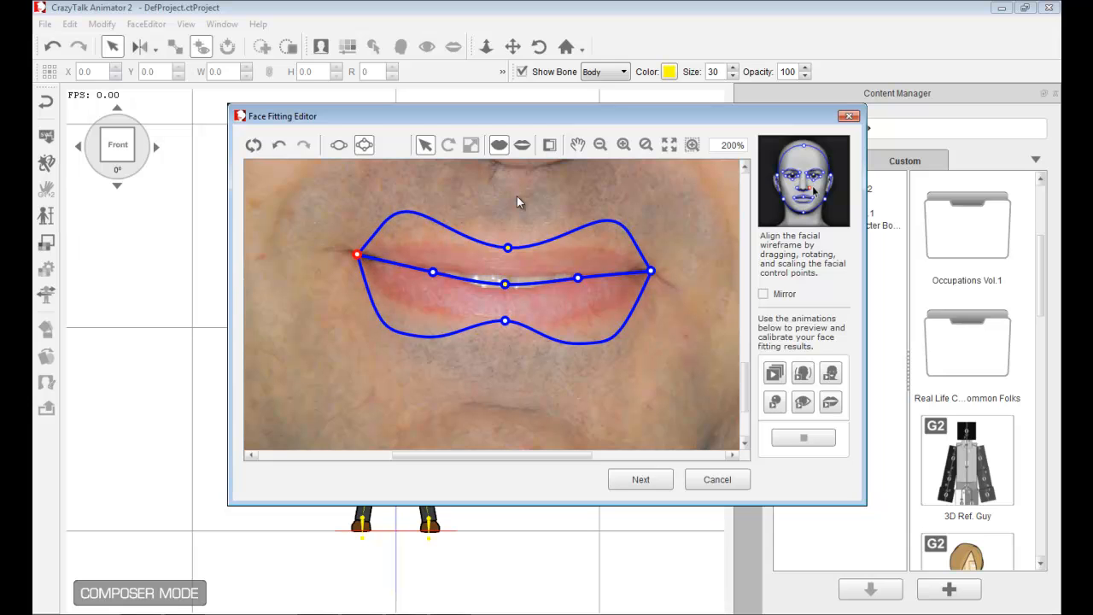
- Zoom in on the mouth, show the open-mouth points, and pull the inner lower lip's middle point down
scroll(519, 200, "down", 2)
scroll(506, 285, "up", 3)
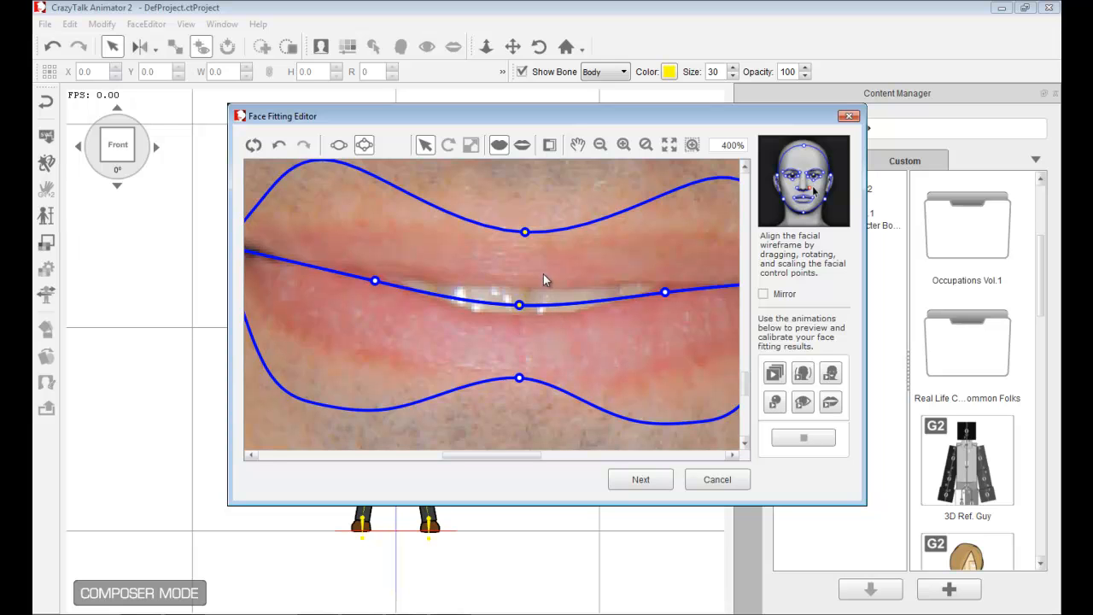
left_click(524, 151)
mouse_move(519, 299)
left_mouse_down()
mouse_move(520, 286)
mouse_move(520, 315)
left_mouse_up()
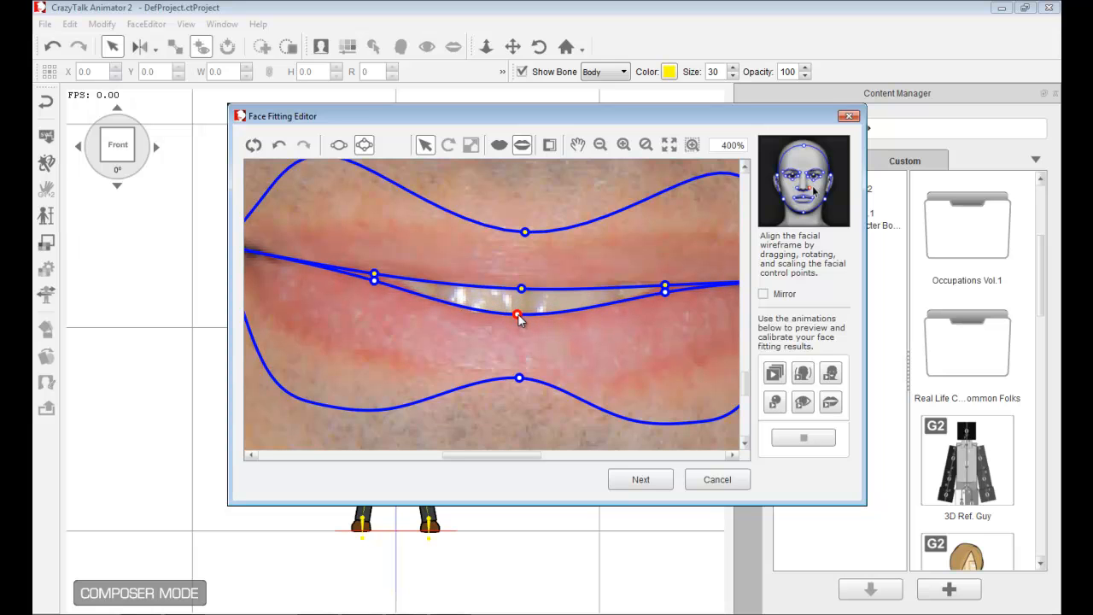
- Move the inner lip points beside both mouth corners inward along the lip line
left_click_drag(374, 280, 393, 282)
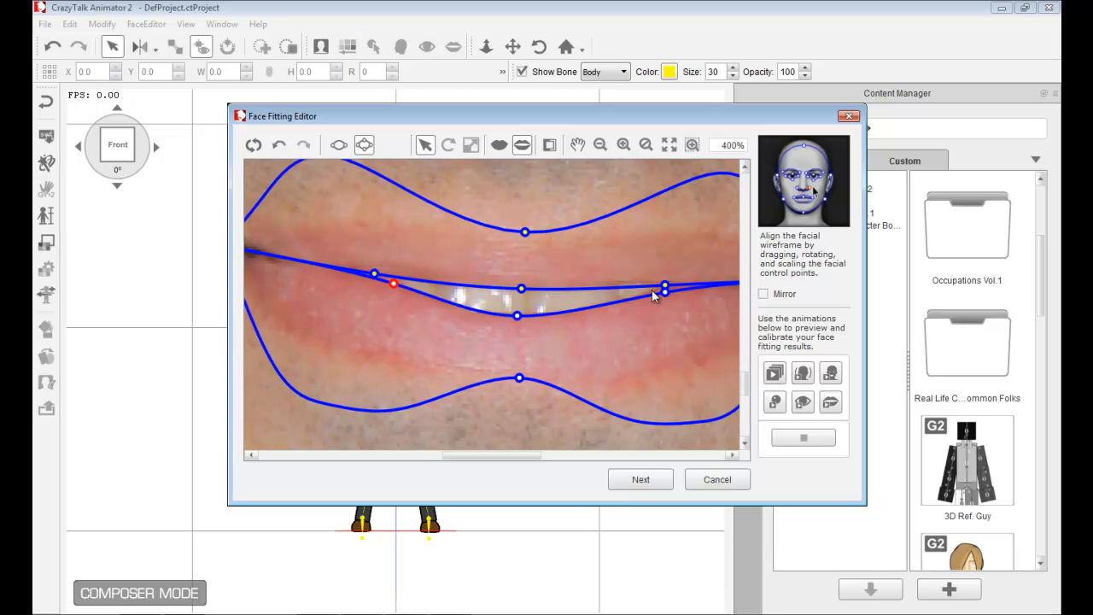
left_click_drag(662, 291, 653, 290)
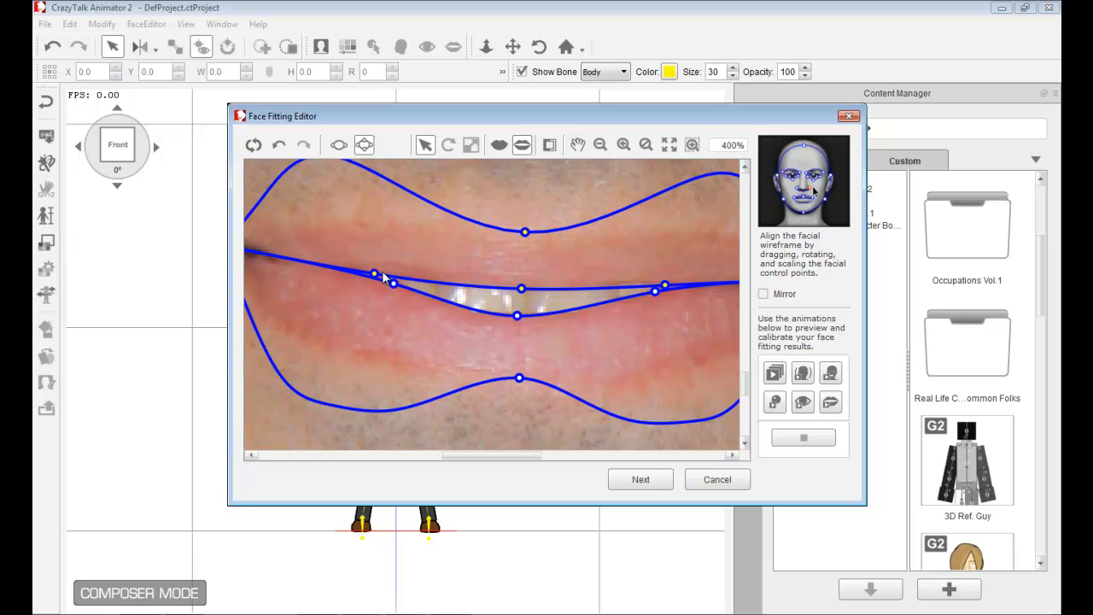
left_click_drag(377, 272, 391, 275)
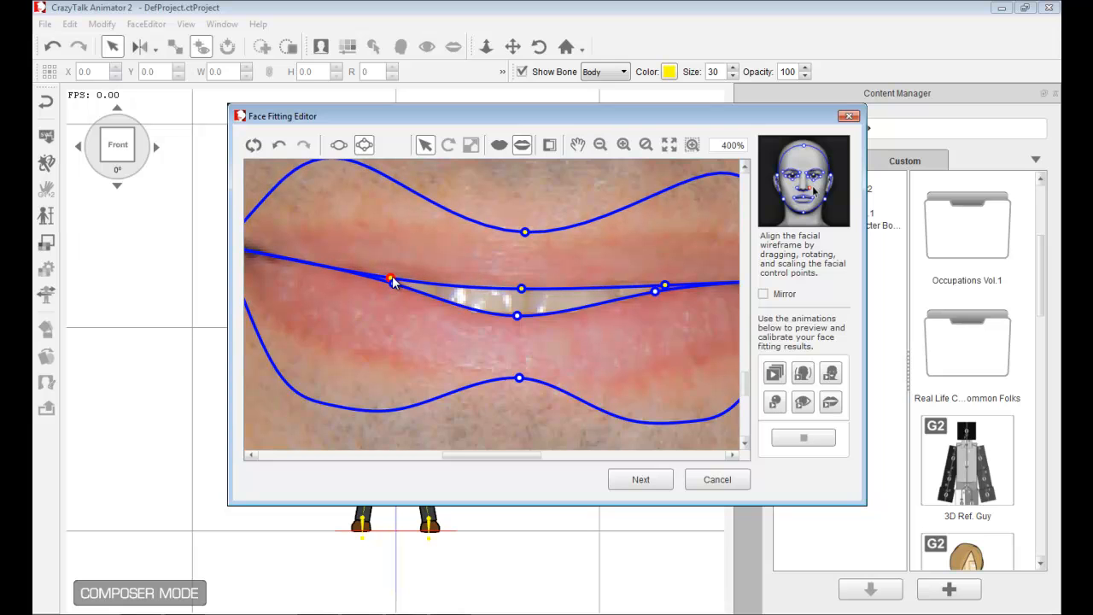
left_click_drag(665, 285, 648, 286)
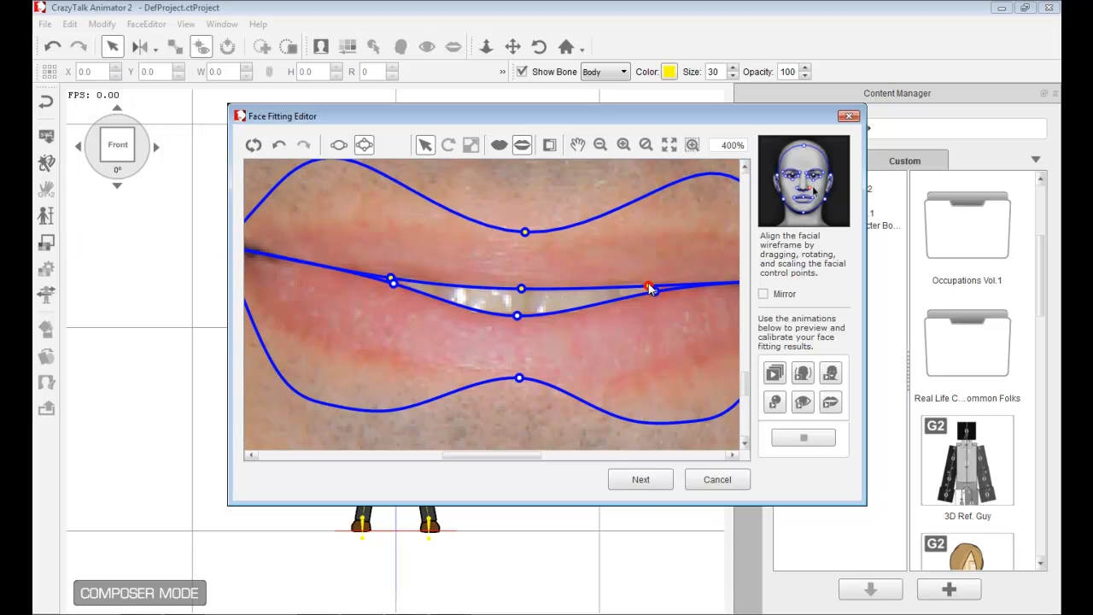
- Zoom out, raise the head outline's top point to the top of the hair, and pull the right upper outline points outward
scroll(552, 356, "down", 5)
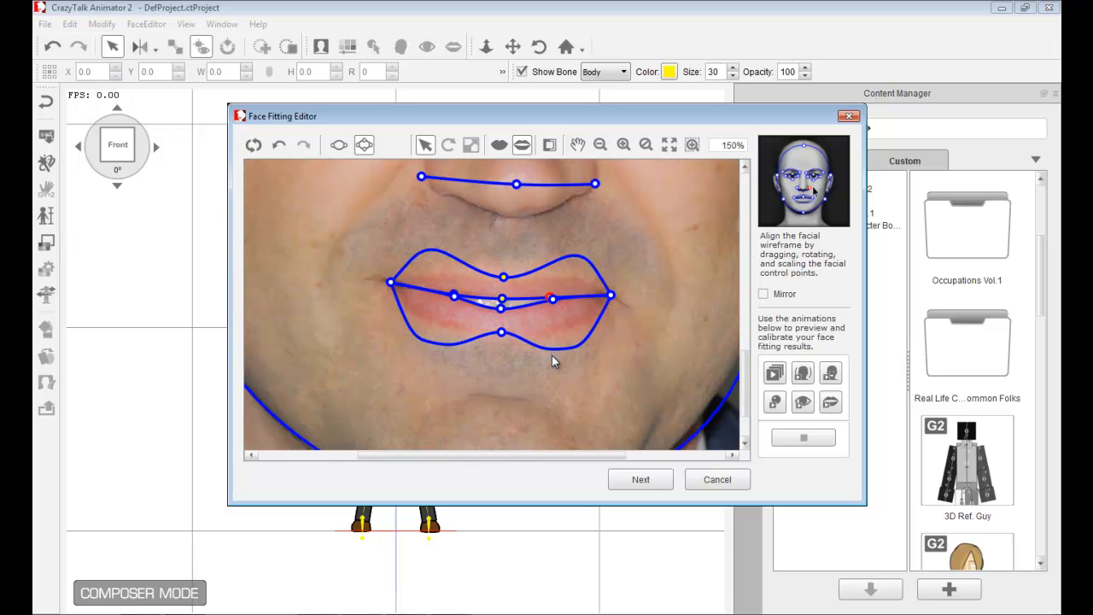
scroll(552, 359, "down", 1)
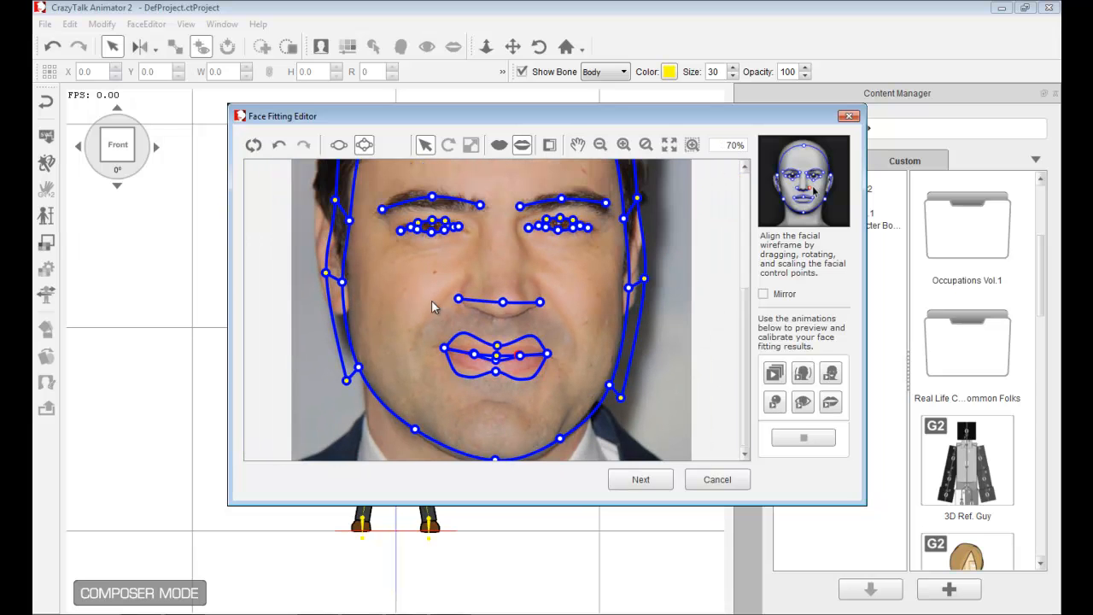
scroll(359, 313, "up", 2)
left_click(304, 271)
left_click_drag(307, 272, 306, 273)
left_click(668, 277)
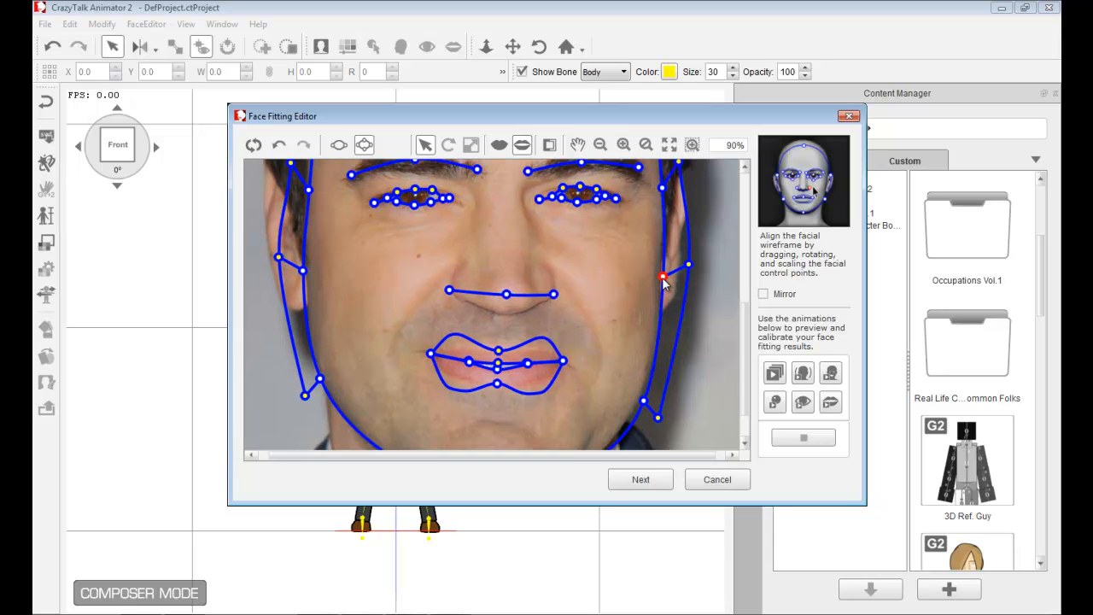
scroll(605, 287, "down", 4)
scroll(606, 294, "down", 1)
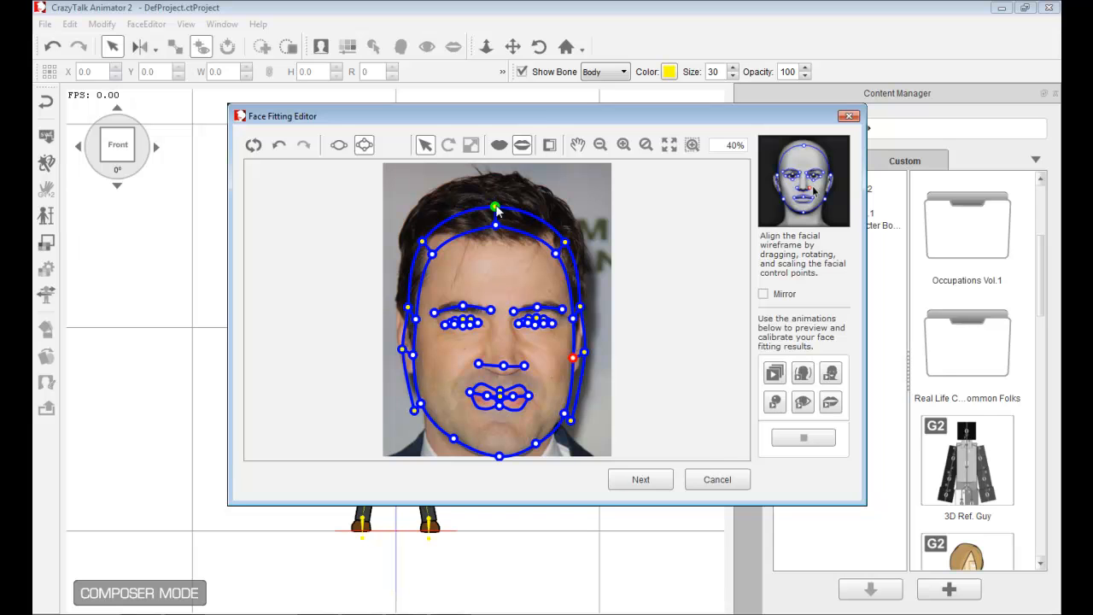
left_click_drag(494, 206, 493, 166)
left_click_drag(566, 245, 584, 225)
left_click_drag(581, 308, 597, 306)
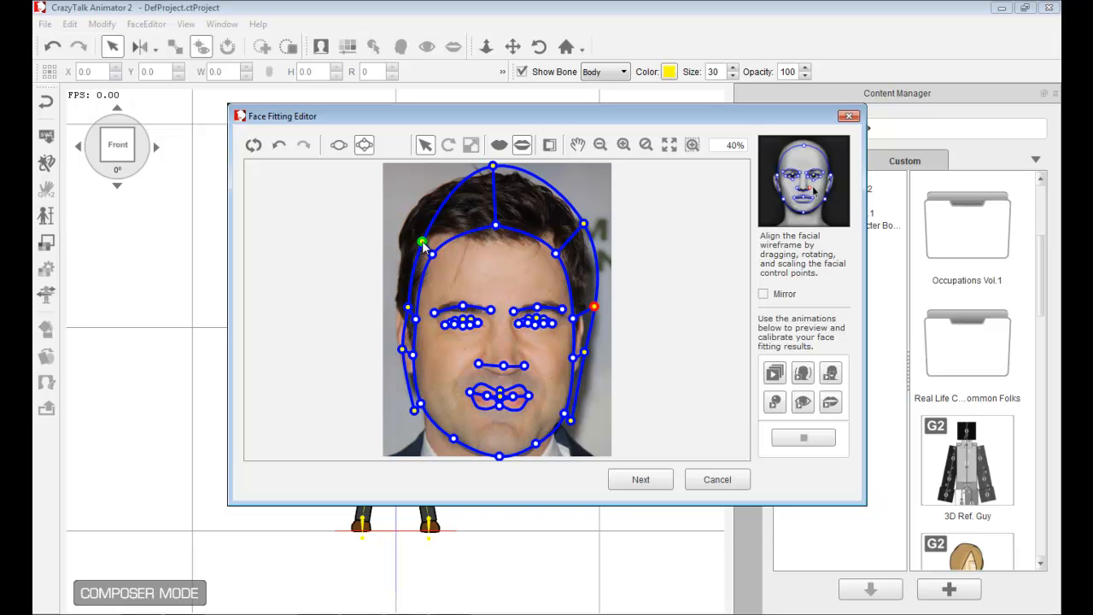
- Drag the remaining outer head outline points outward around the hair, ears and jaw on both sides
left_click_drag(422, 242, 397, 213)
left_click_drag(409, 313, 392, 308)
left_click_drag(403, 349, 393, 352)
left_click_drag(412, 411, 402, 419)
left_click_drag(571, 419, 582, 427)
left_click_drag(586, 350, 591, 353)
- Raise the two inner hairline corner points up onto the hairline
scroll(457, 353, "up", 1)
scroll(469, 354, "up", 8)
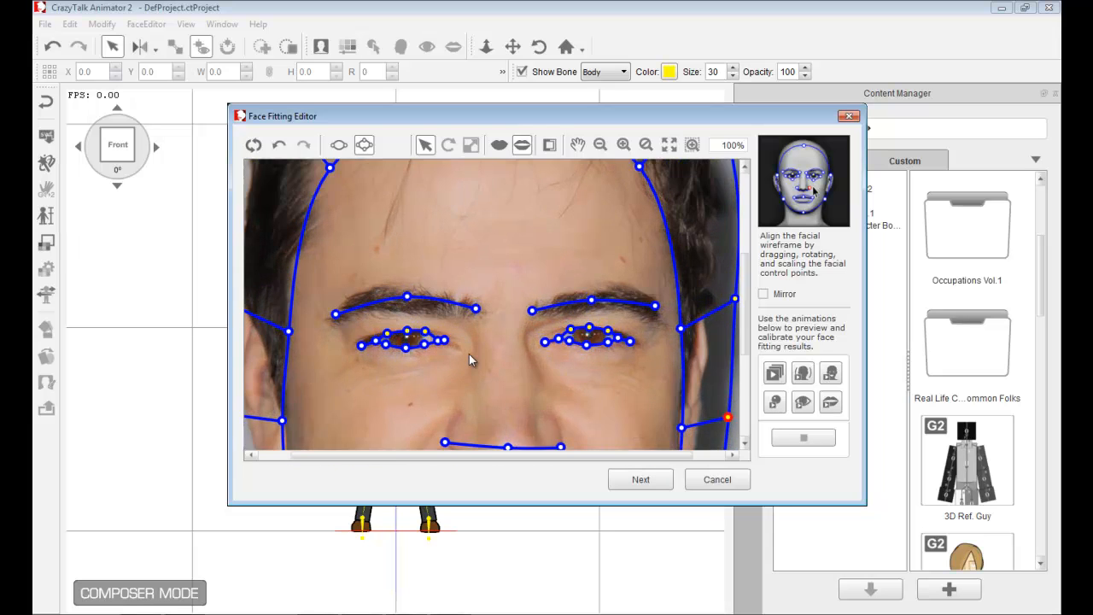
scroll(469, 354, "down", 6)
scroll(469, 359, "down", 1)
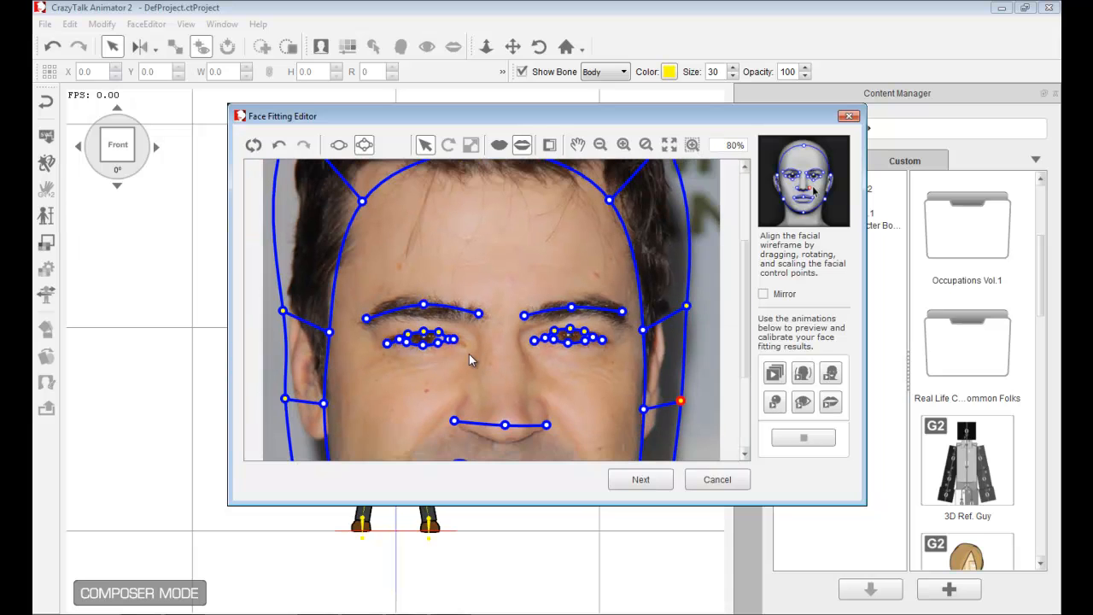
scroll(469, 360, "down", 2)
scroll(557, 211, "up", 1)
scroll(557, 205, "down", 2)
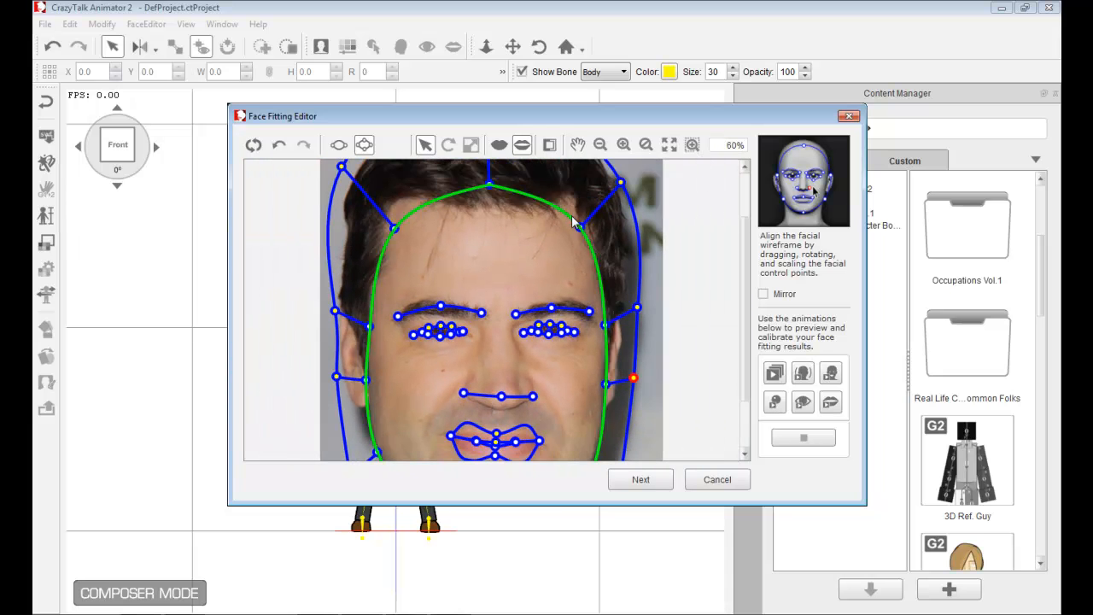
left_click_drag(566, 242, 570, 224)
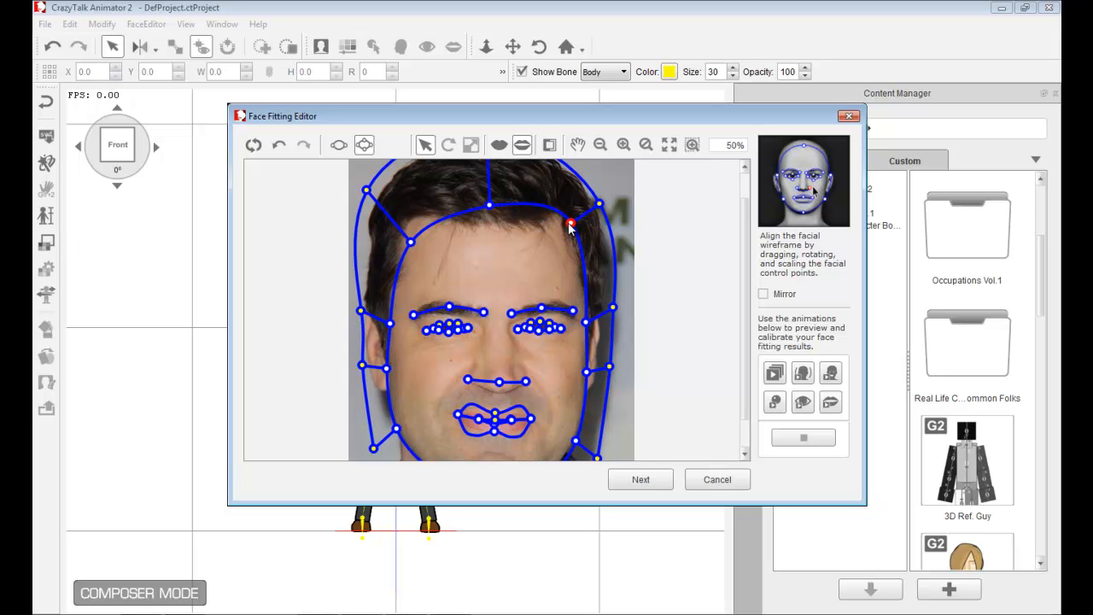
left_click_drag(411, 243, 401, 225)
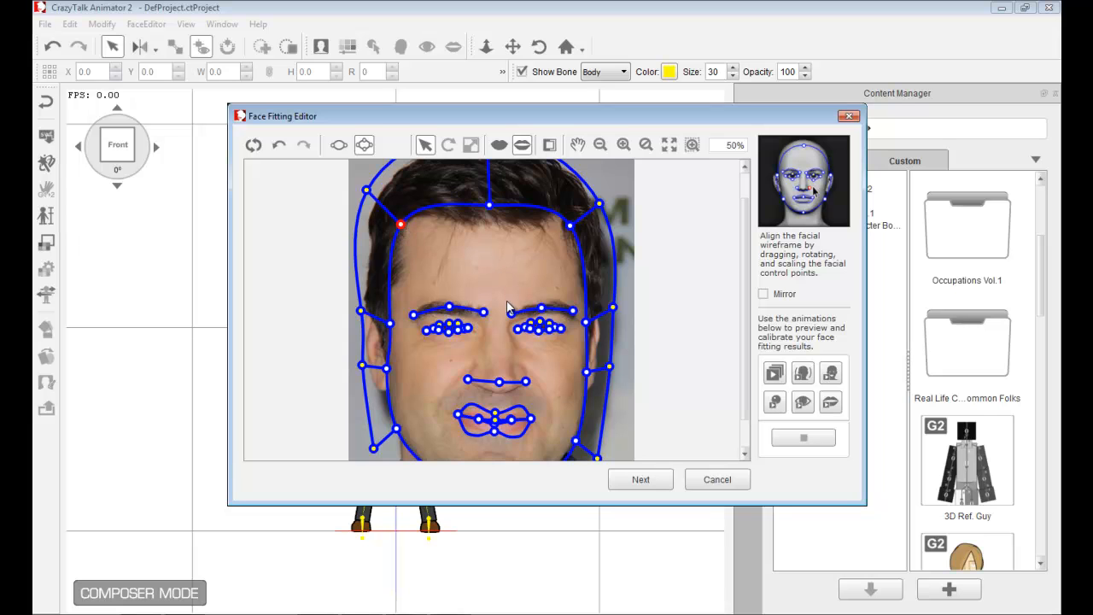
scroll(508, 308, "down", 1)
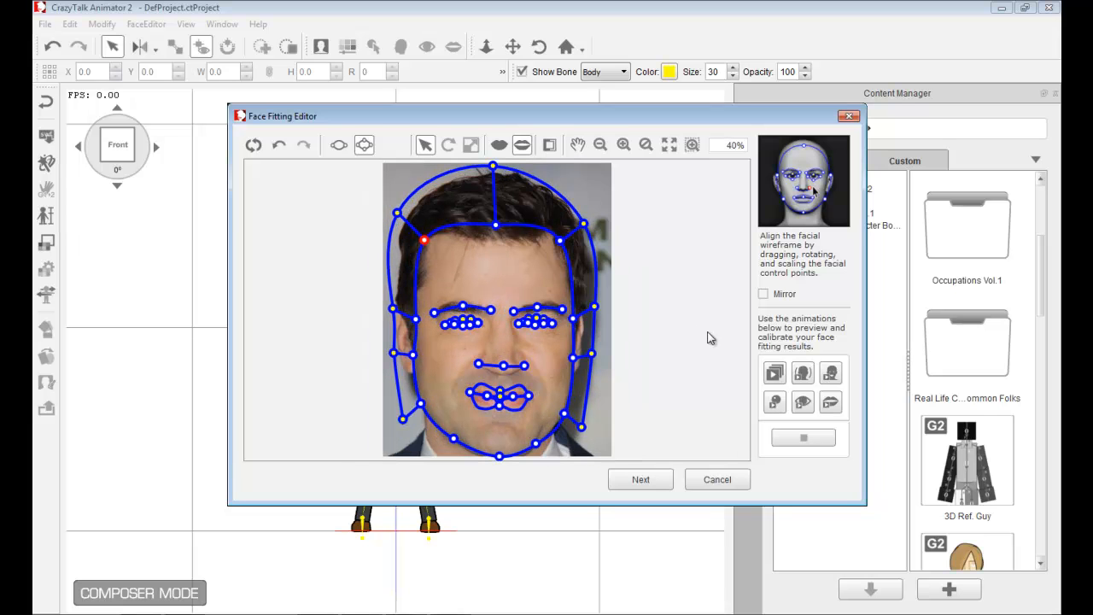
- Preview the face fitting with several calibration animations and stop playback
left_click(680, 330)
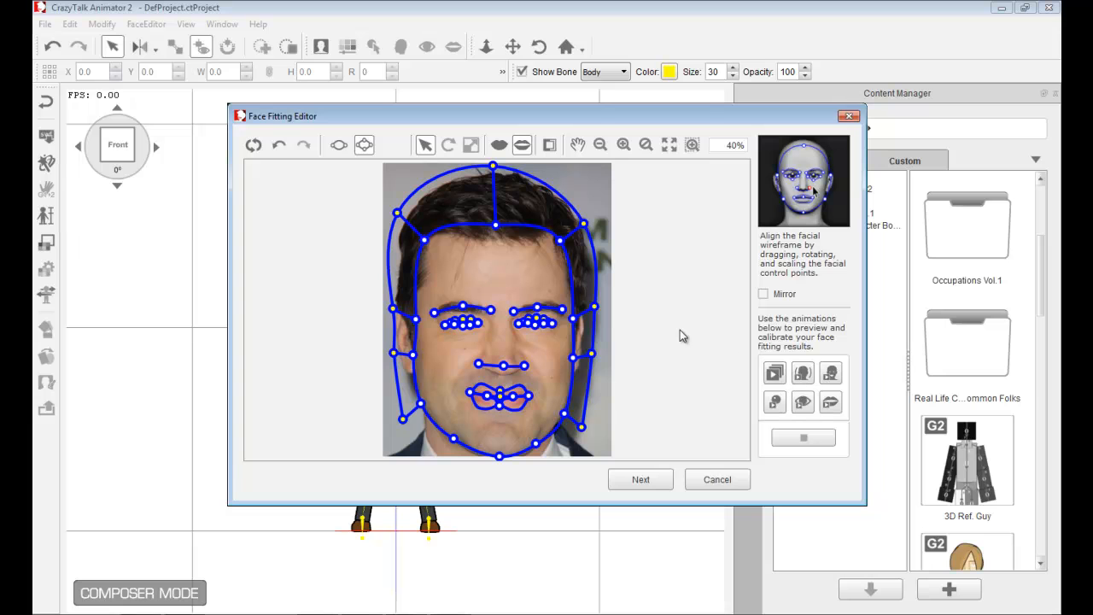
left_click(803, 374)
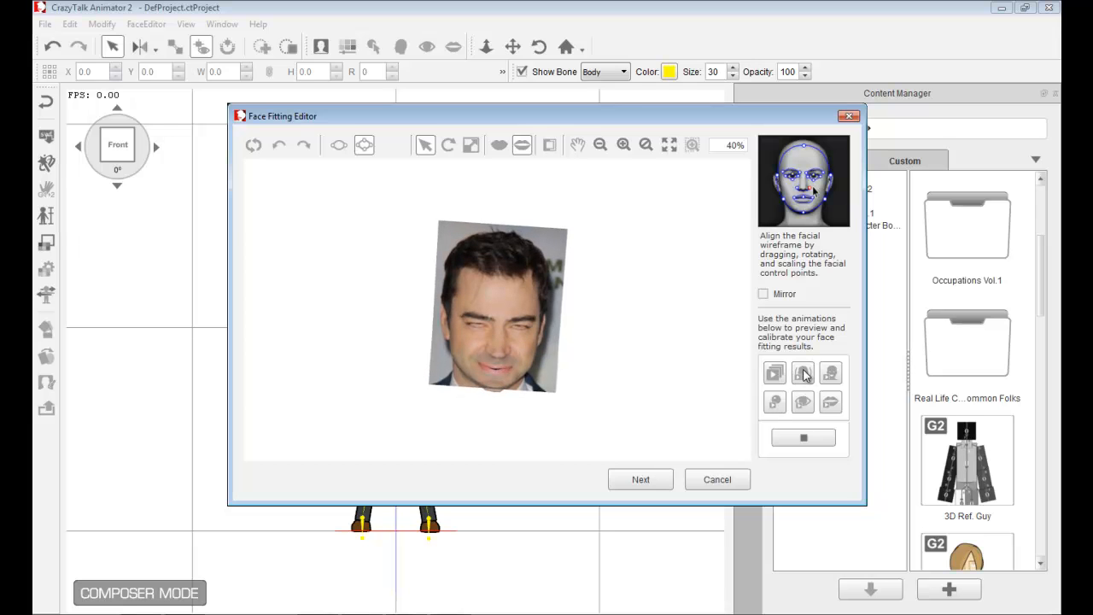
left_click(801, 438)
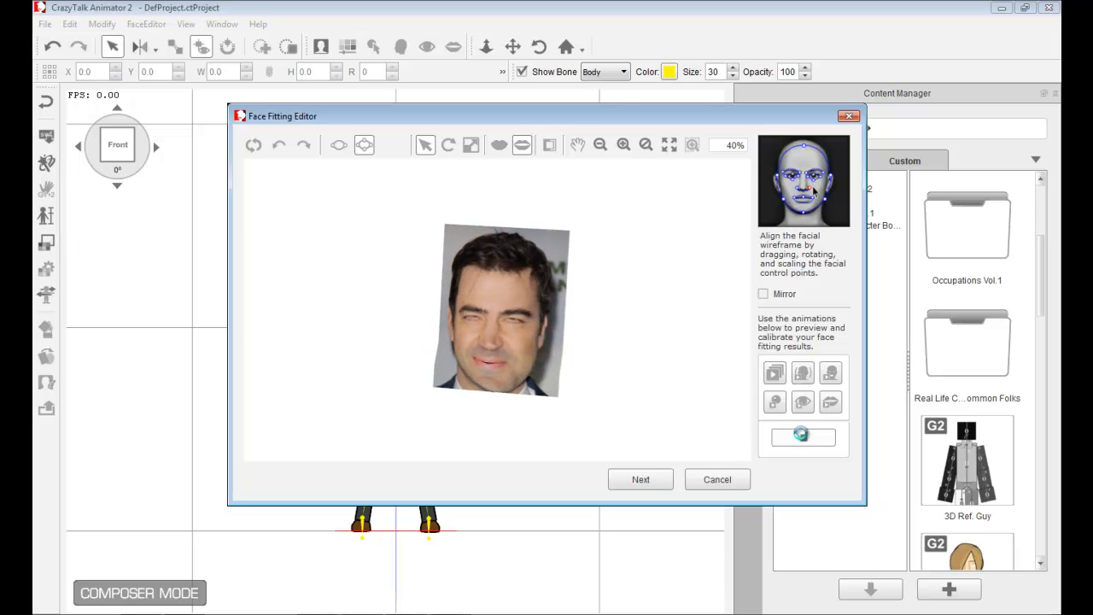
left_click(803, 403)
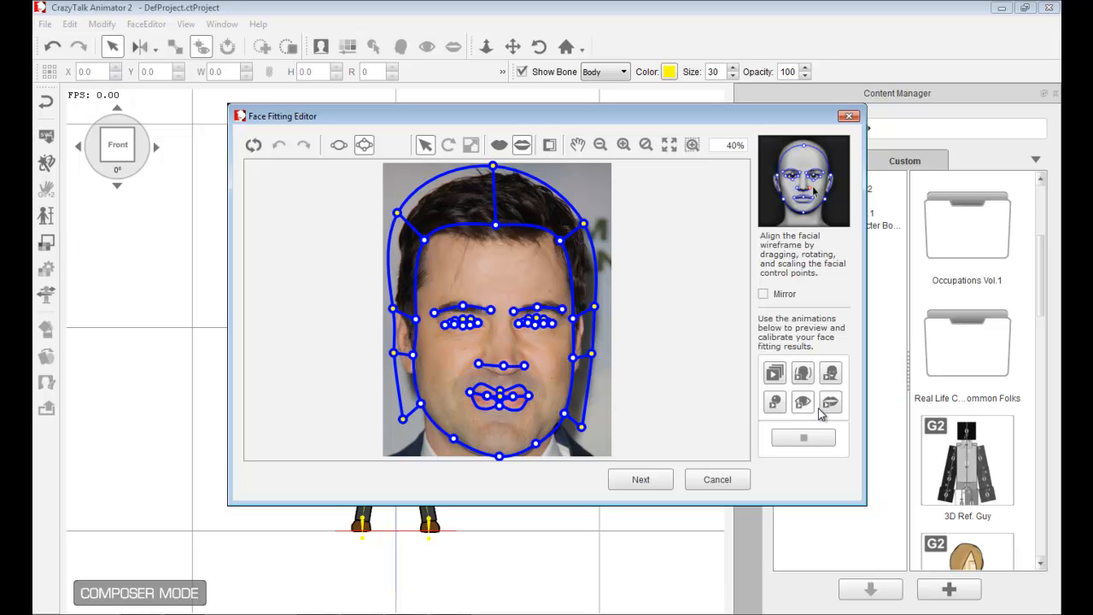
left_click(831, 403)
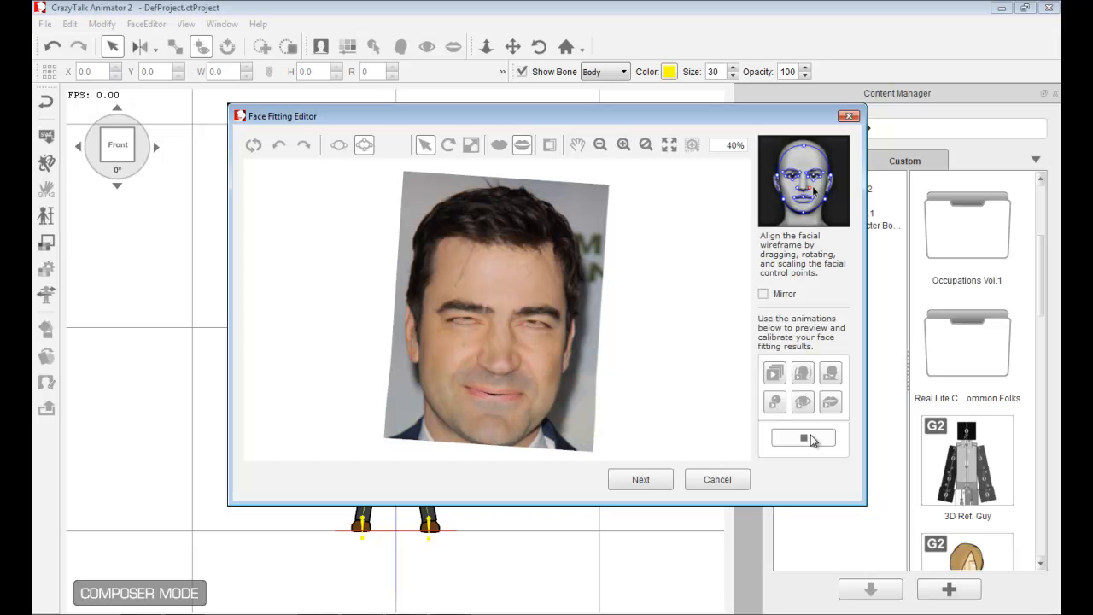
left_click(812, 439)
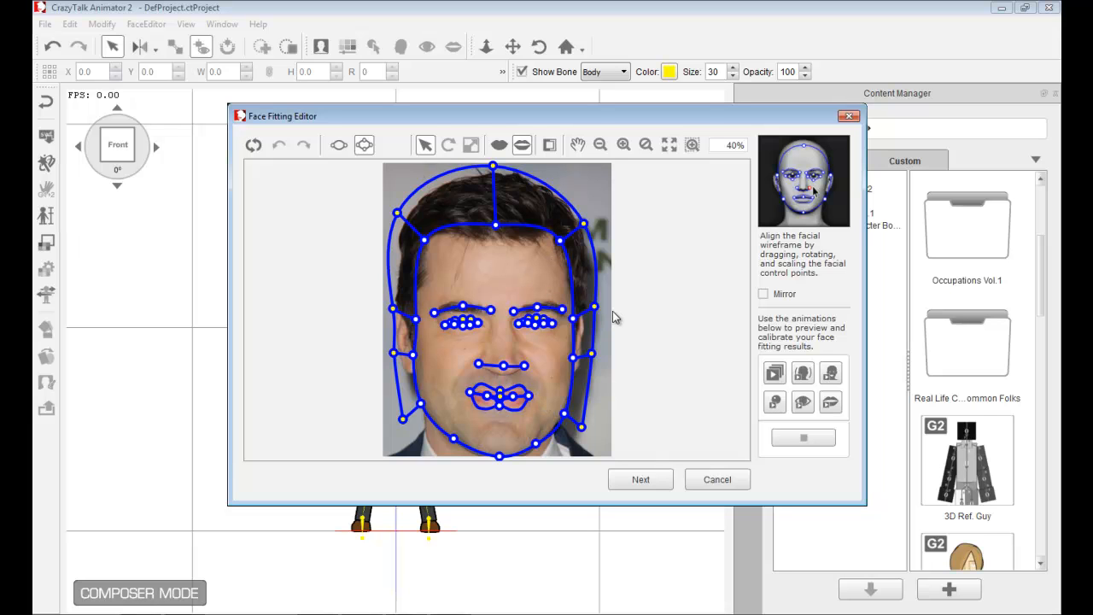
- Proceed to Face Orientation and rotate the mask to match the head's turn and tilt
left_click(654, 482)
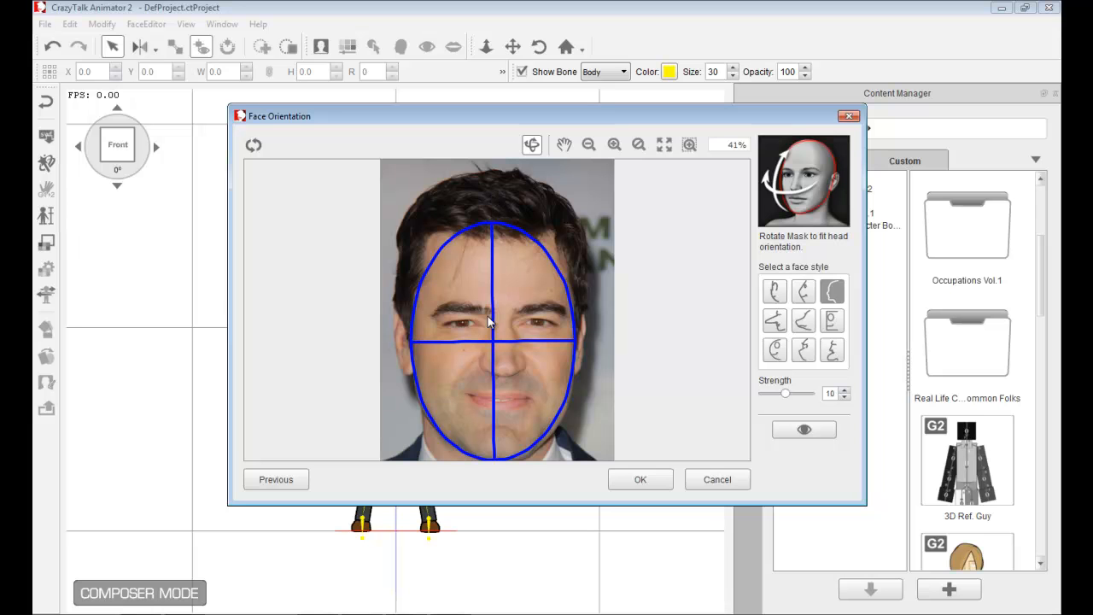
left_click_drag(493, 356, 516, 340)
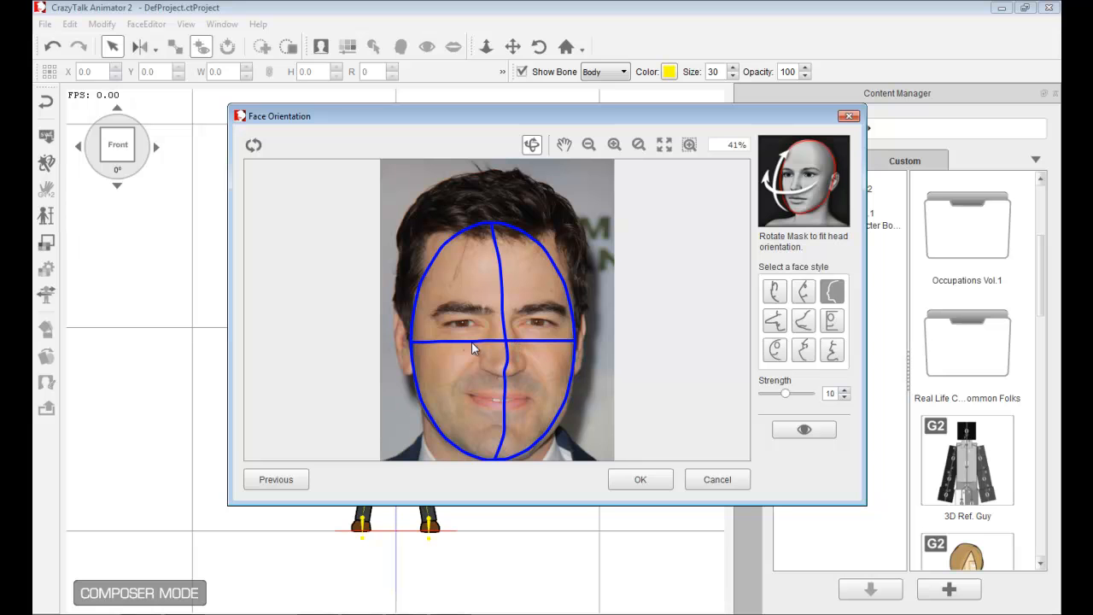
left_click_drag(447, 342, 446, 346)
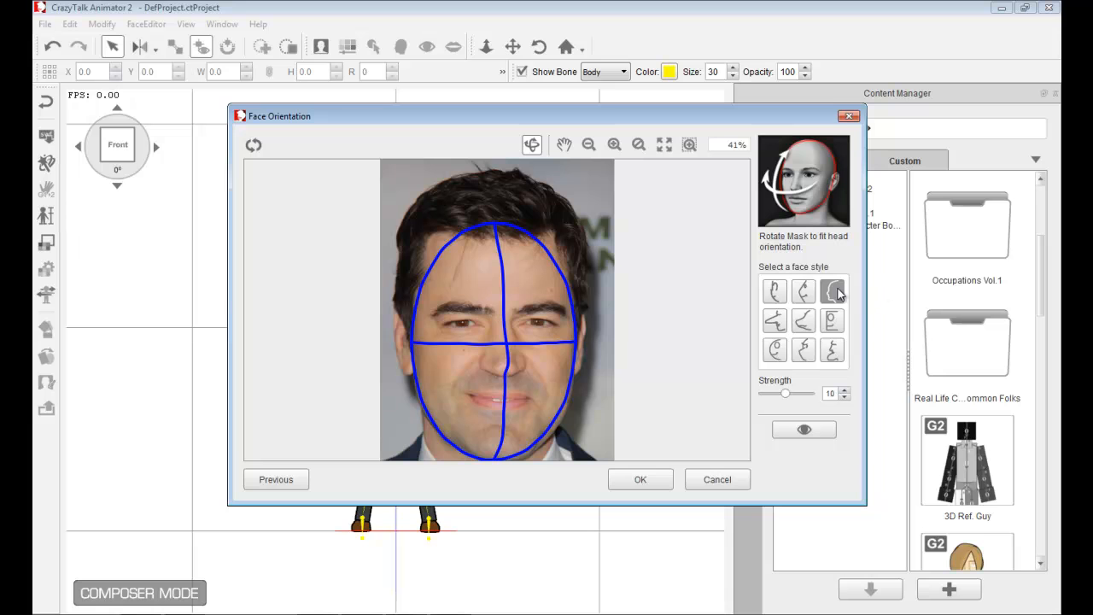
- Set the face style Strength to 9 and preview the orientation result
mouse_move(786, 393)
left_mouse_down()
mouse_move(803, 398)
mouse_move(782, 398)
left_mouse_up()
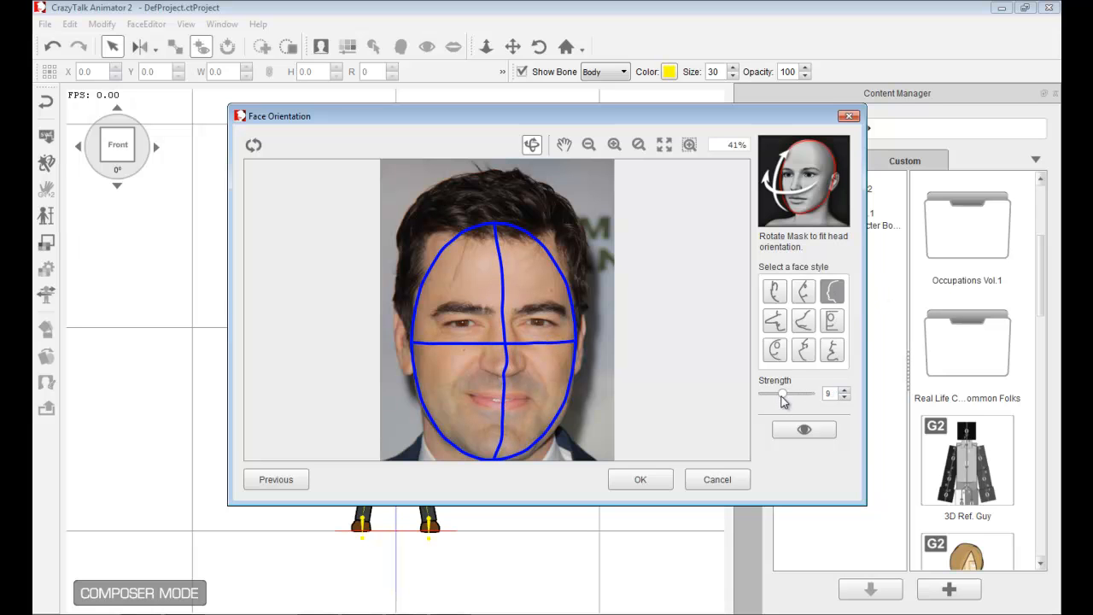
left_click(791, 432)
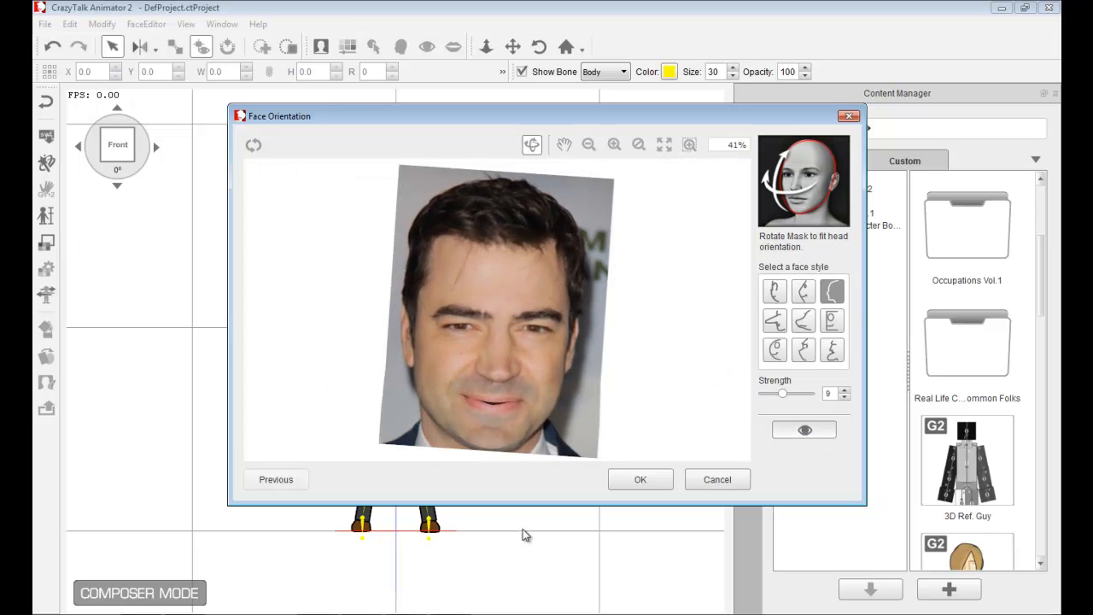
left_click(816, 433)
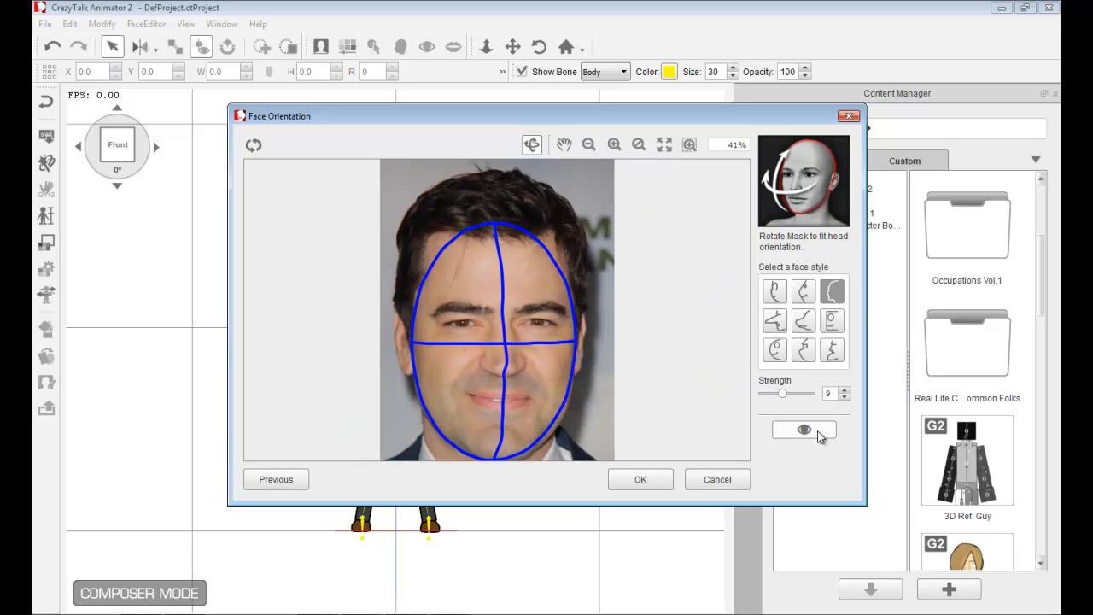
left_click(805, 322)
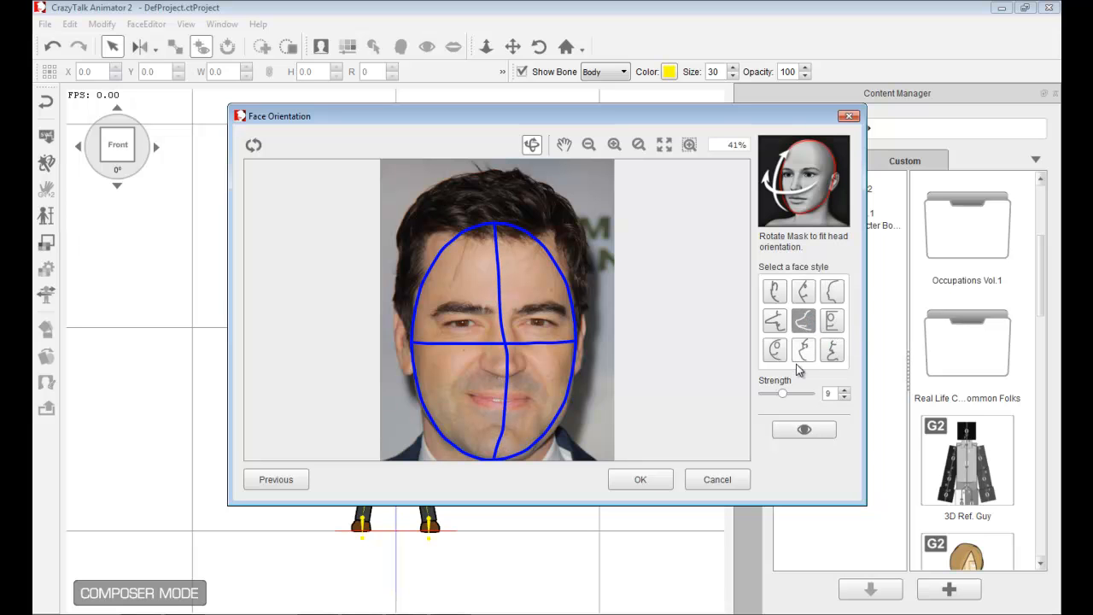
left_click_drag(784, 394, 798, 394)
left_click(814, 431)
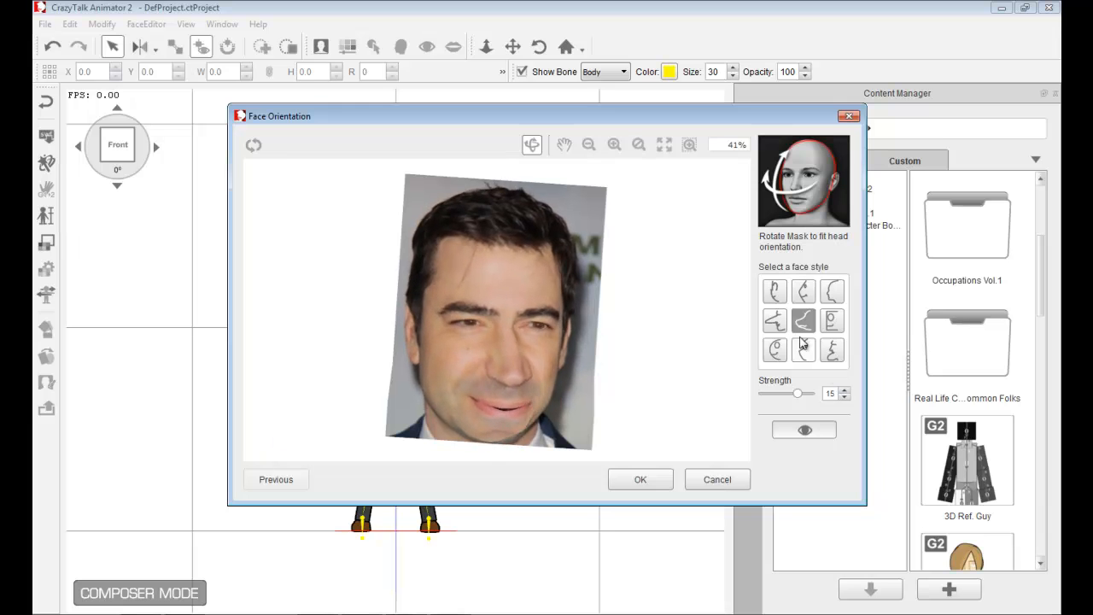
left_click(806, 431)
- Pick the first face style profile with Strength 10, preview the orientation, and confirm the face orientation
left_click(830, 293)
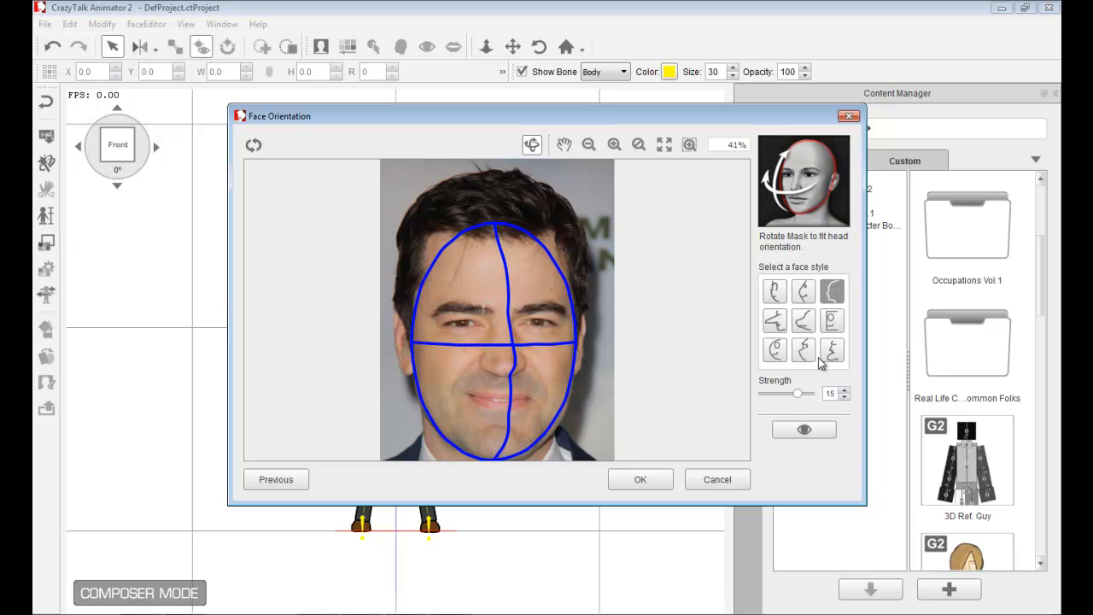
left_click_drag(801, 398, 785, 396)
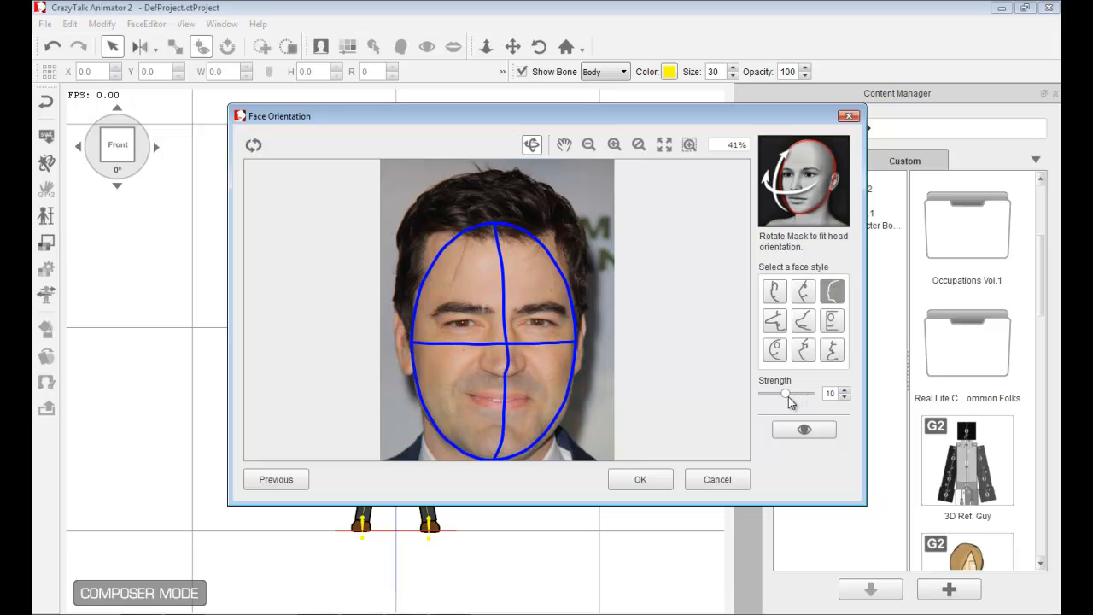
left_click(804, 430)
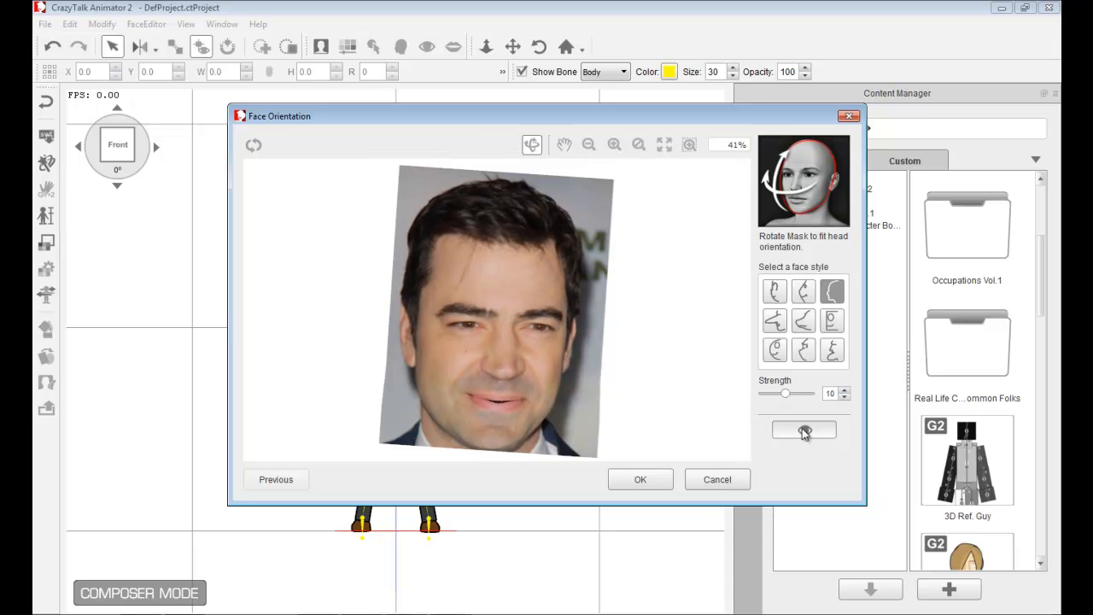
left_click(803, 429)
left_click(639, 483)
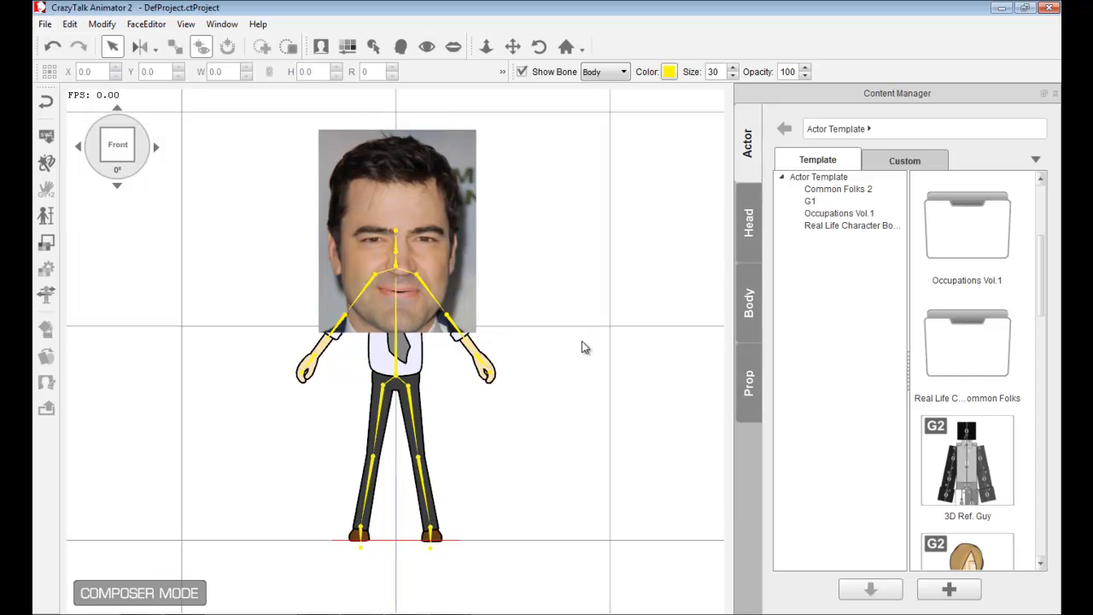
- Zoom in on the face and open the eye settings to reach the morph eye templates
scroll(585, 347, "up", 7)
key("x")
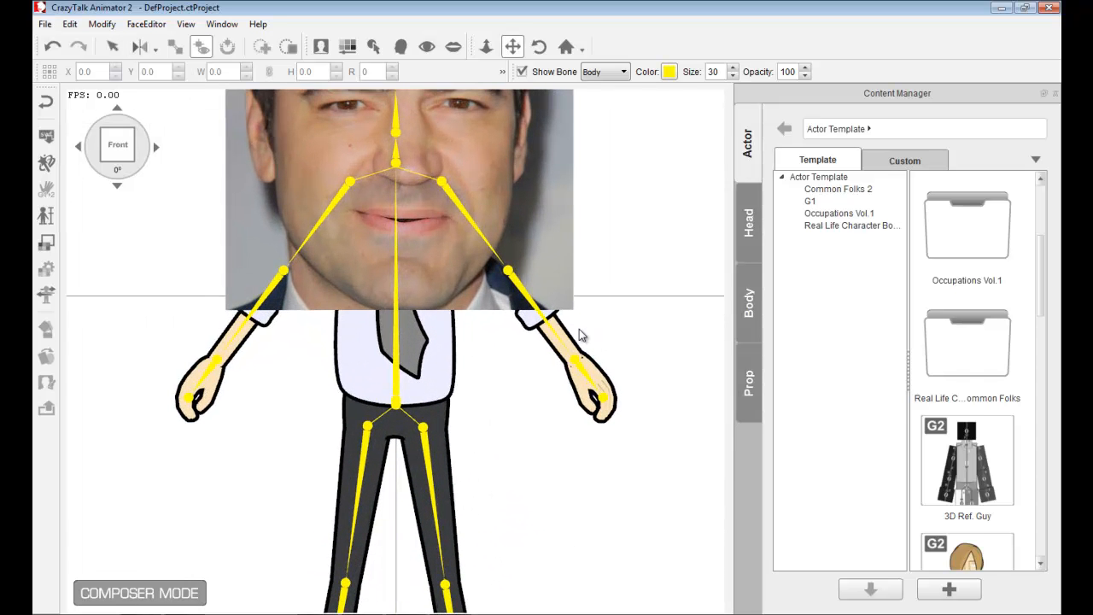
scroll(574, 327, "down", 1)
scroll(601, 427, "up", 4)
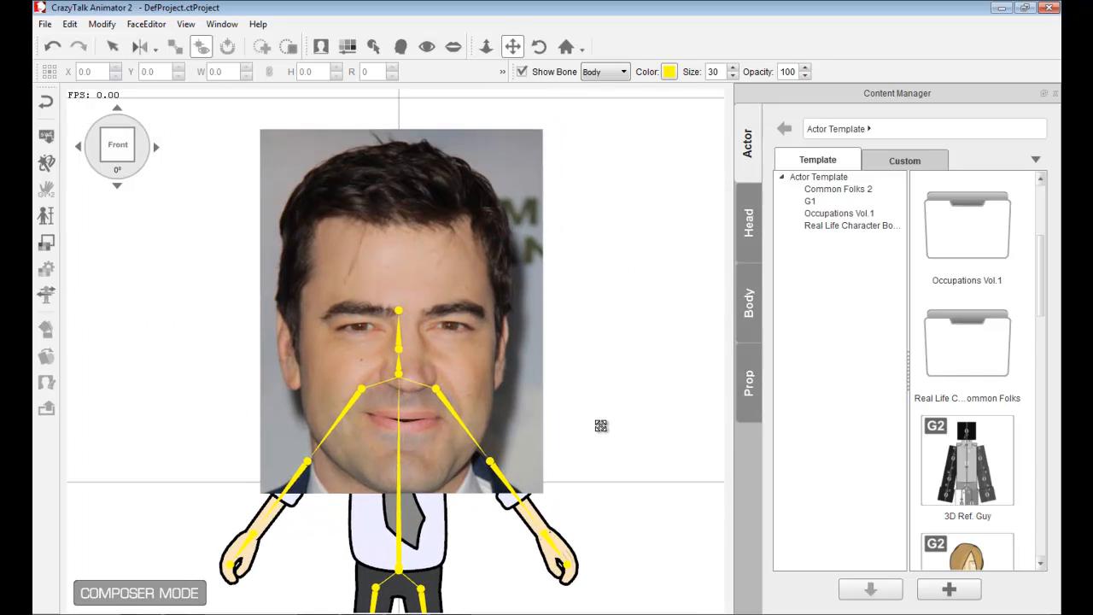
scroll(602, 431, "down", 1)
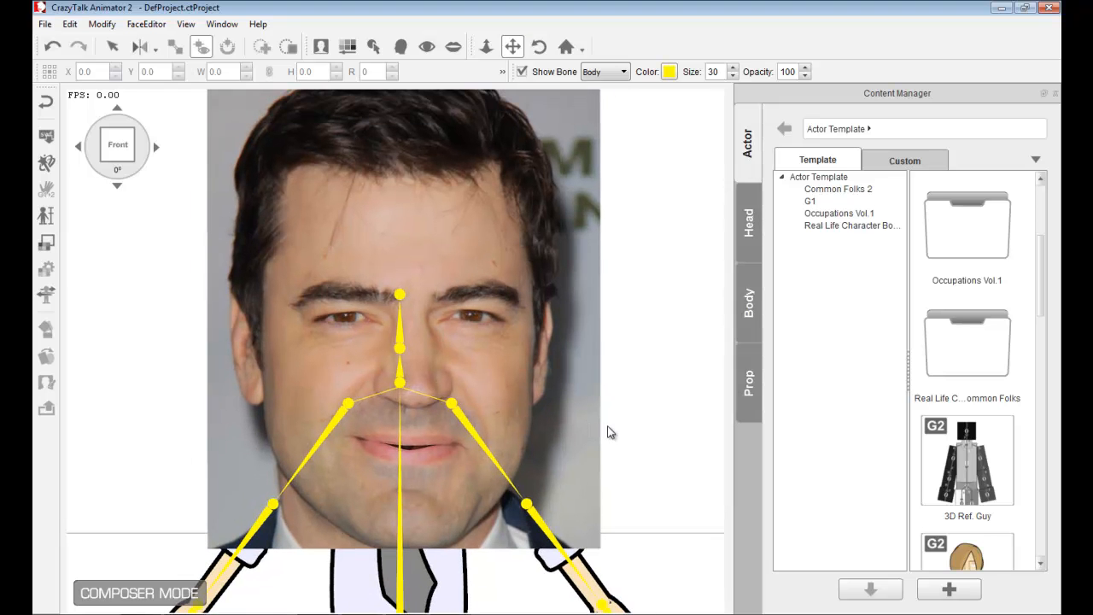
left_click(429, 47)
left_click(688, 331)
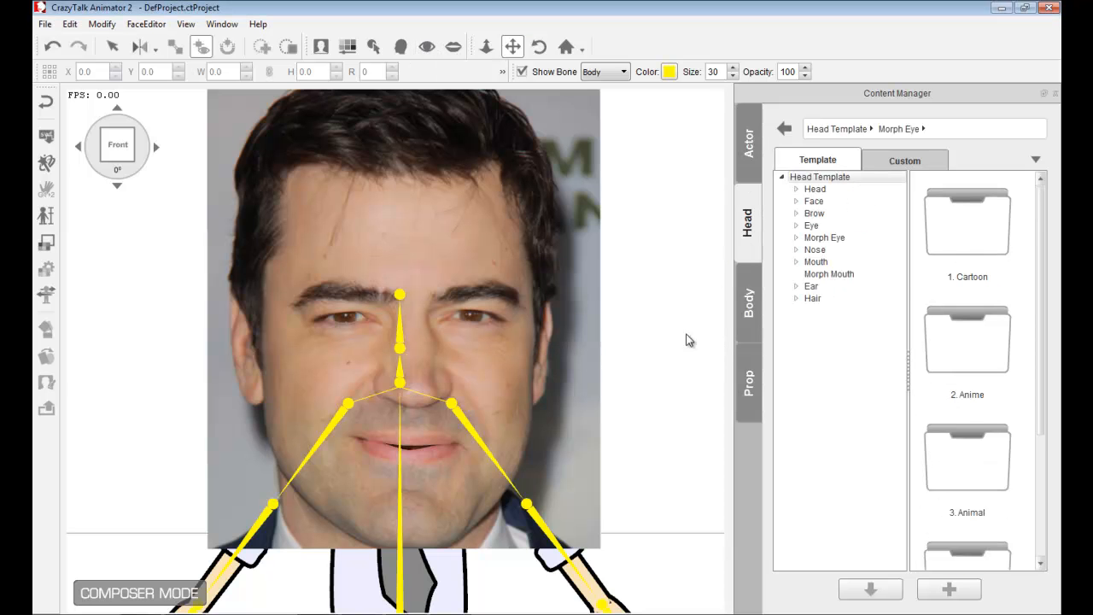
- Browse the Cartoon, Anime, Animal and Human morph eye template folders
double_click(970, 226)
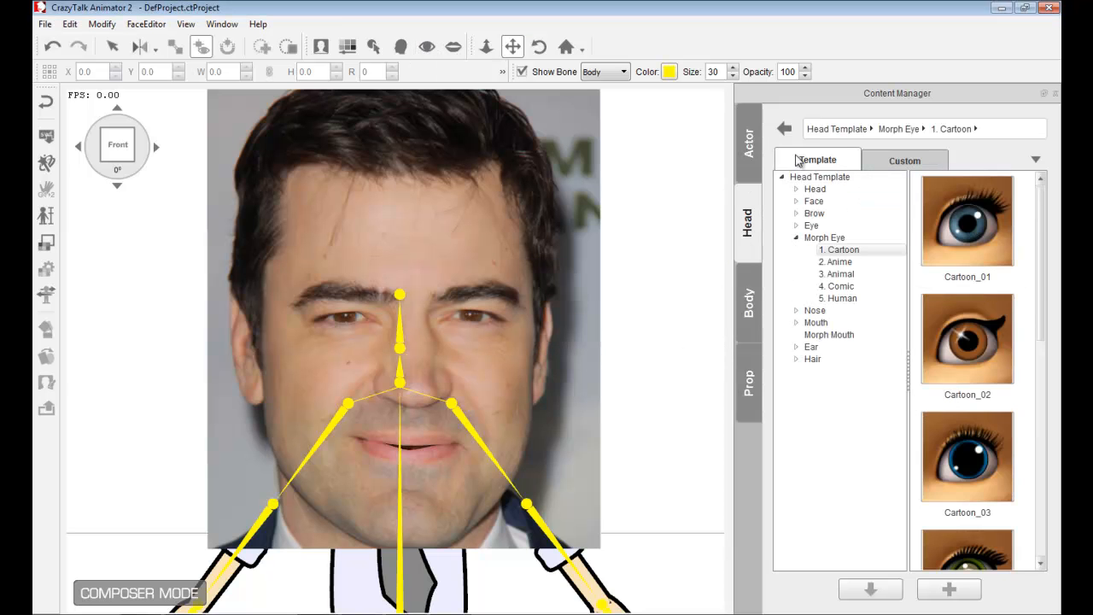
left_click(784, 128)
double_click(960, 341)
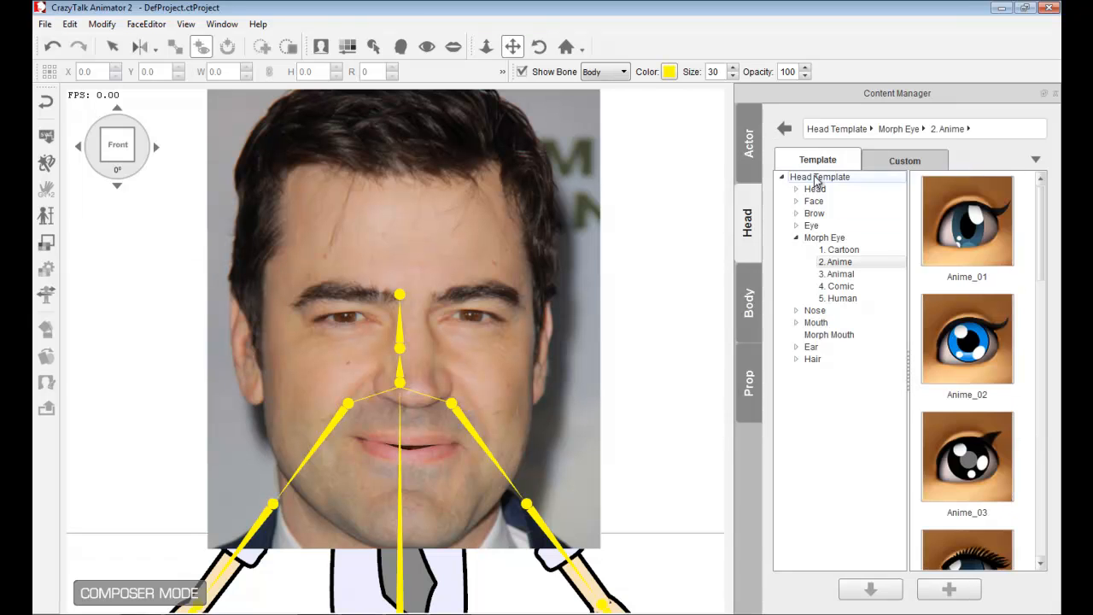
left_click(784, 128)
double_click(985, 464)
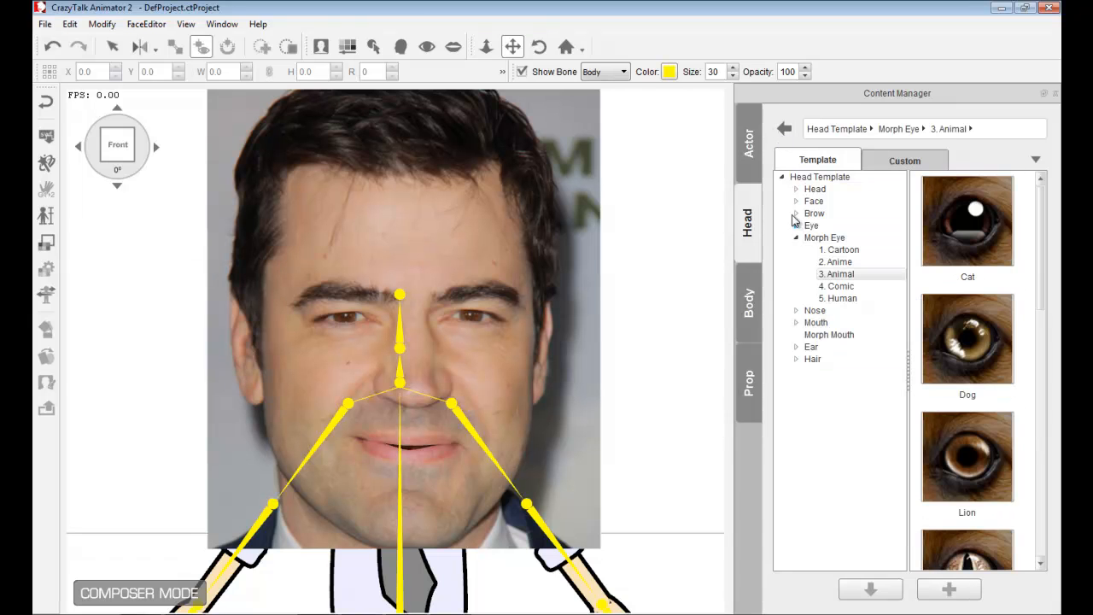
left_click(784, 128)
left_click_drag(1047, 260, 1037, 398)
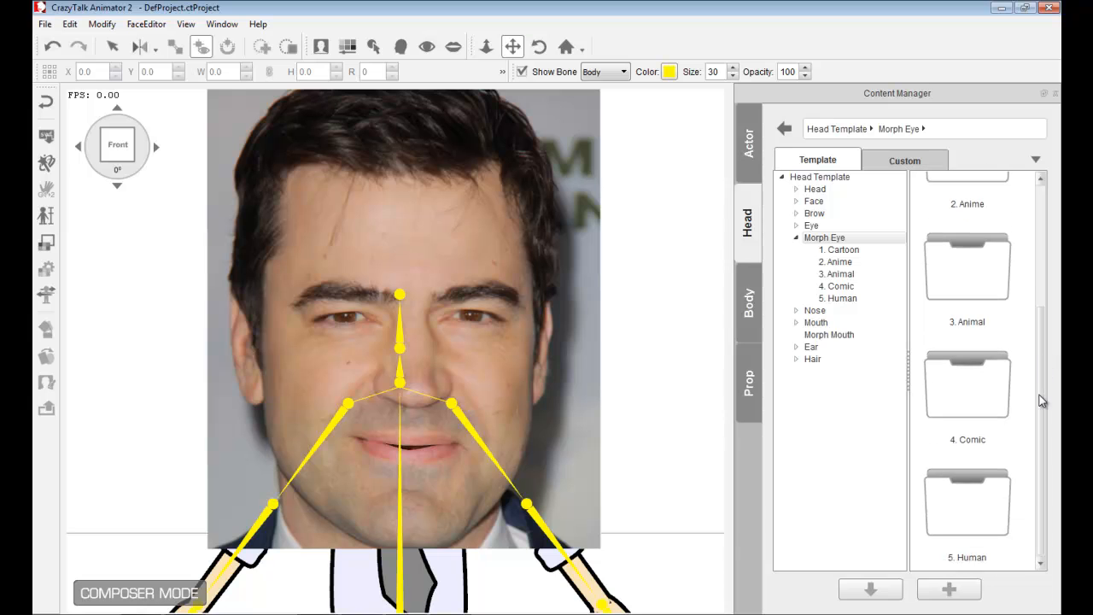
double_click(974, 497)
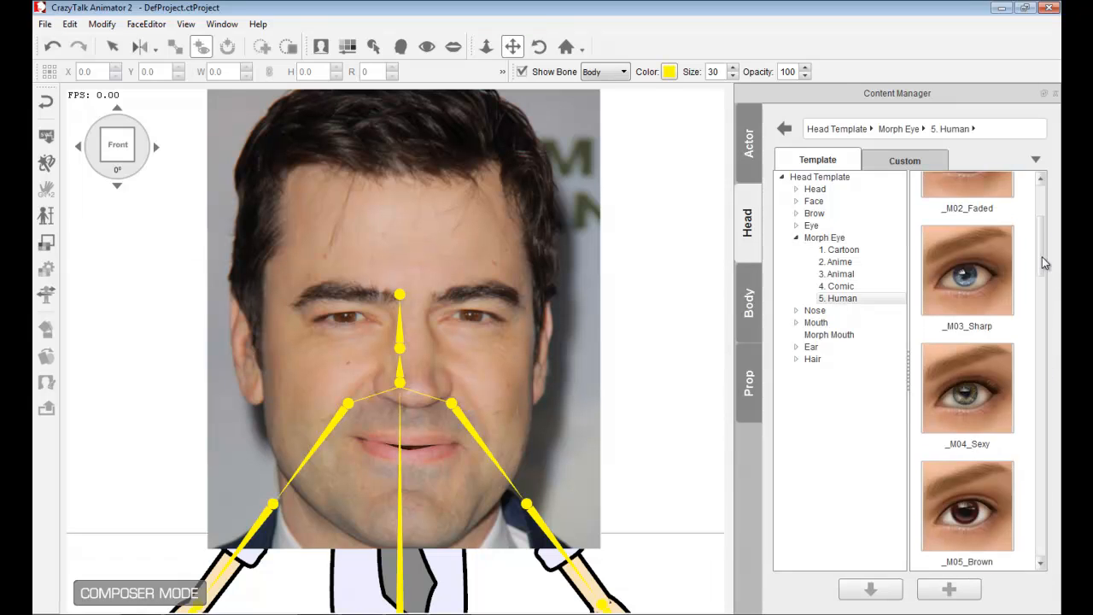
left_click_drag(1043, 248, 1042, 213)
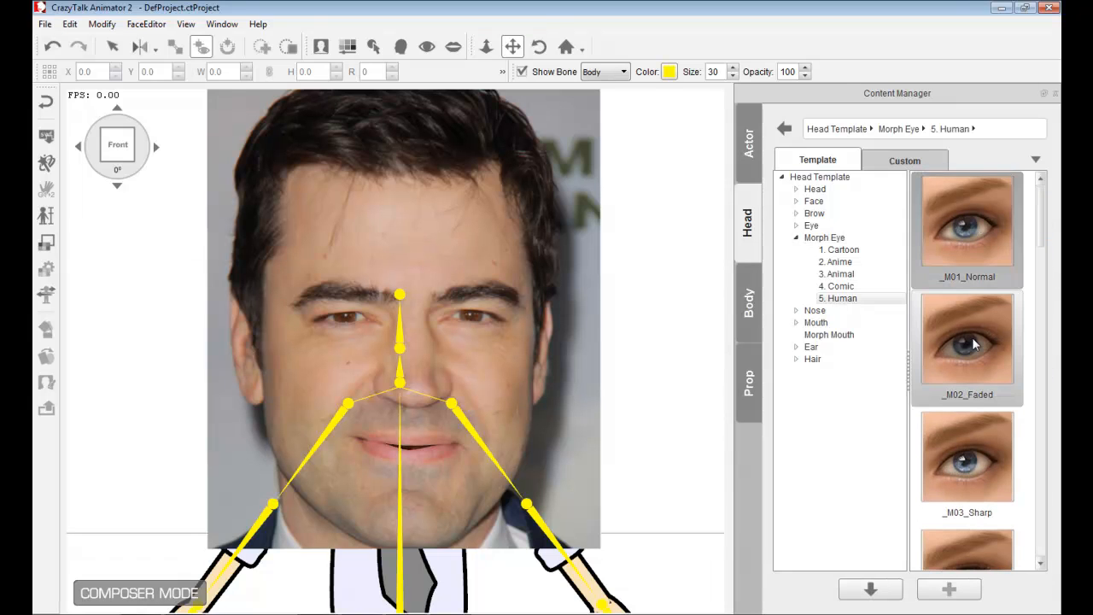
- Apply the _M05_Brown human eye template to the face
left_click(978, 453)
left_click_drag(1042, 224, 1042, 280)
left_click(991, 299)
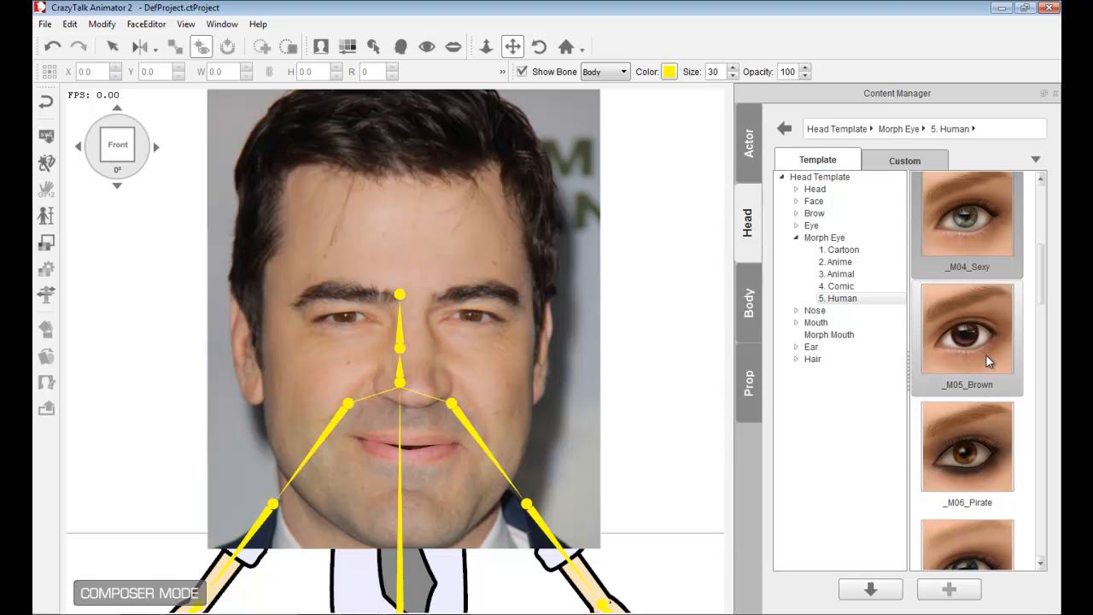
left_click_drag(985, 344, 422, 273)
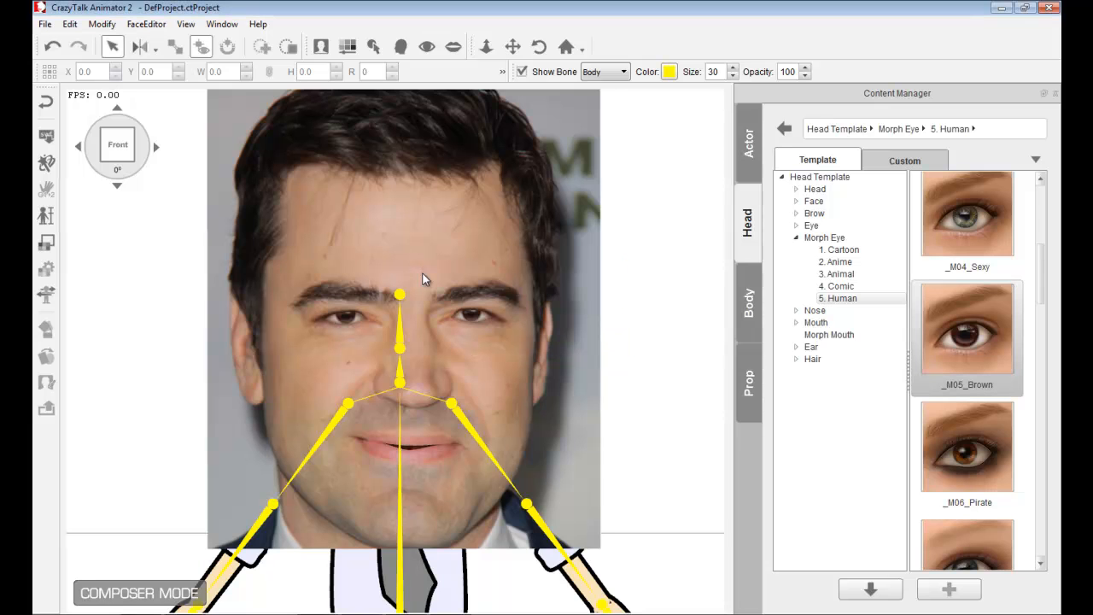
- Open Eye Settings and compare the eyes with the Eyelash and Make up options toggled off and on
left_click(430, 53)
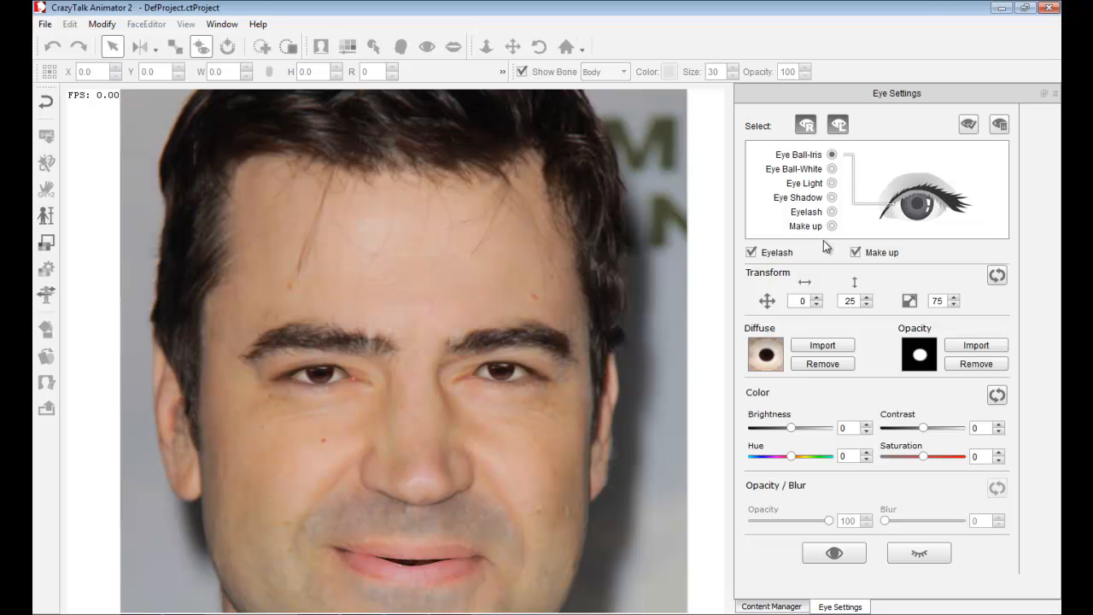
left_click(751, 253)
left_click(752, 253)
left_click(752, 253)
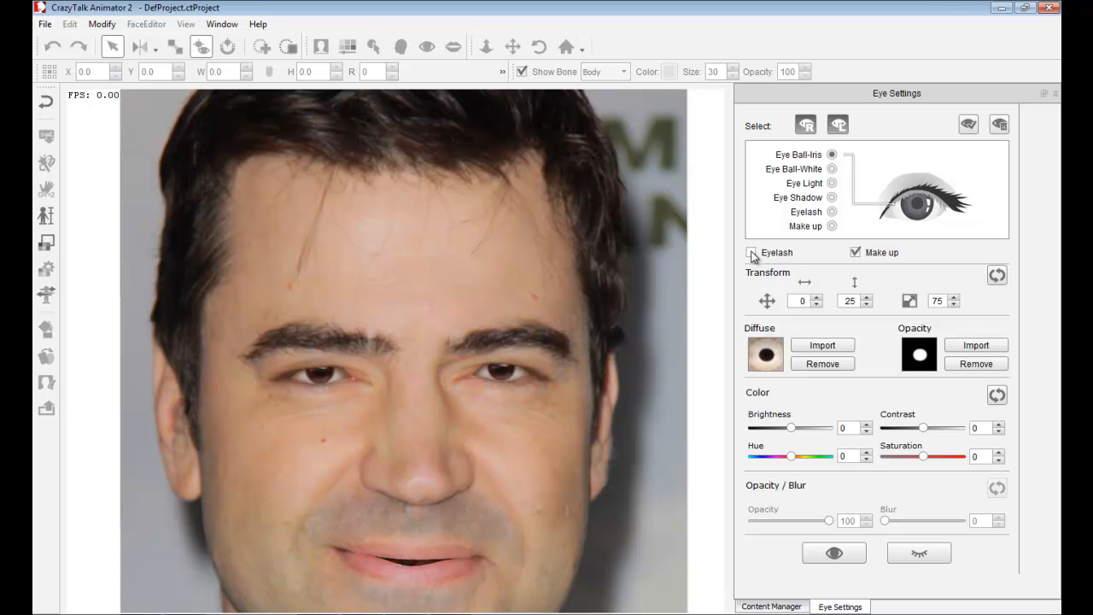
left_click(751, 253)
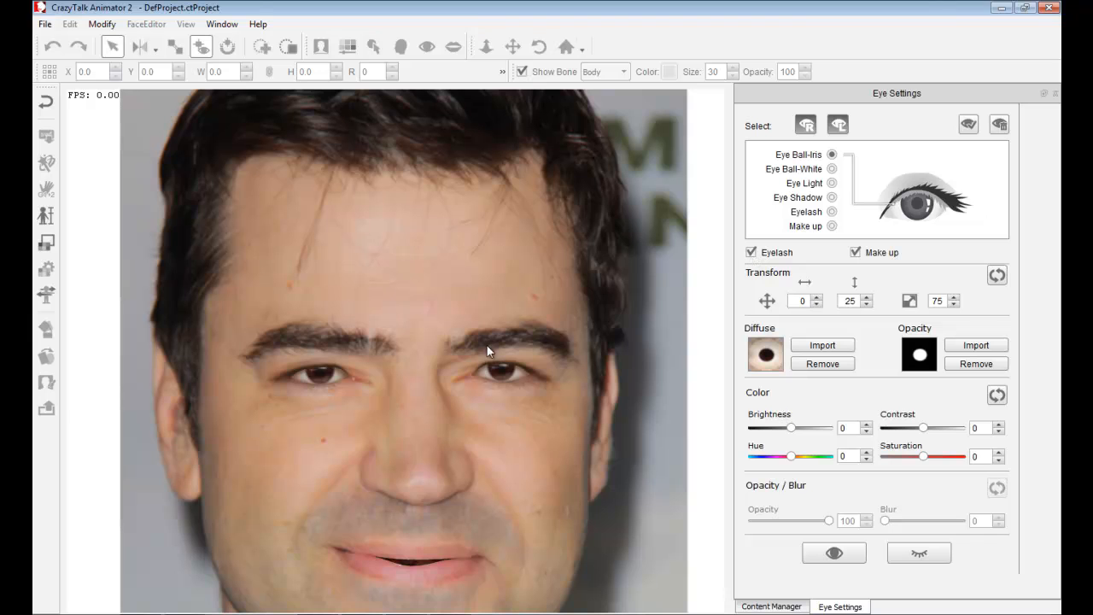
left_click(856, 253)
left_click(855, 253)
left_click(856, 253)
left_click(856, 253)
- Set the Eye Ball-White brightness to -12
scroll(448, 416, "up", 3)
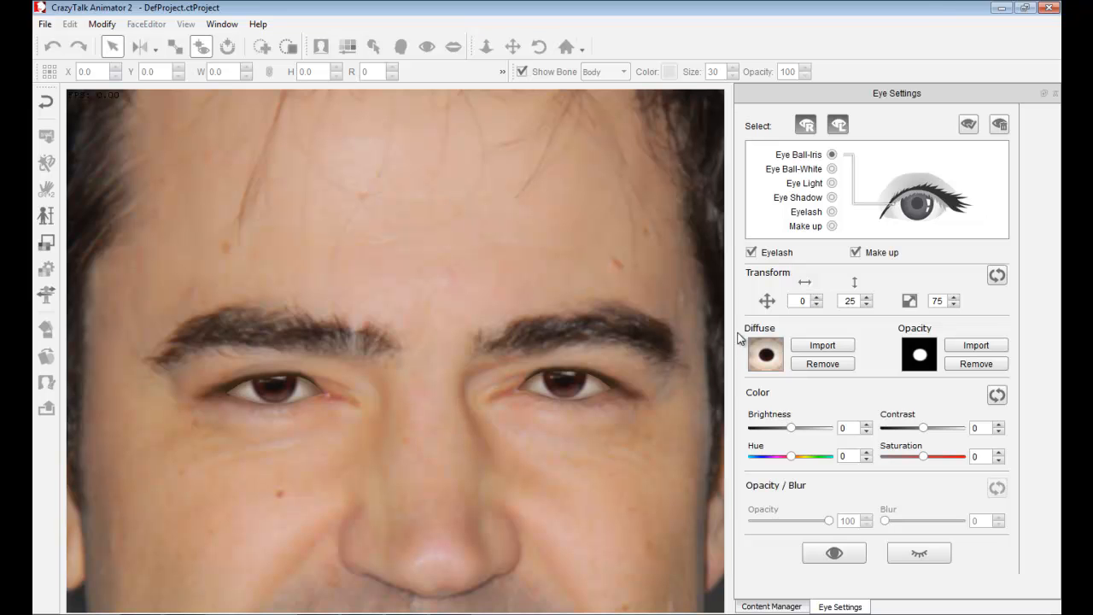
left_click(833, 169)
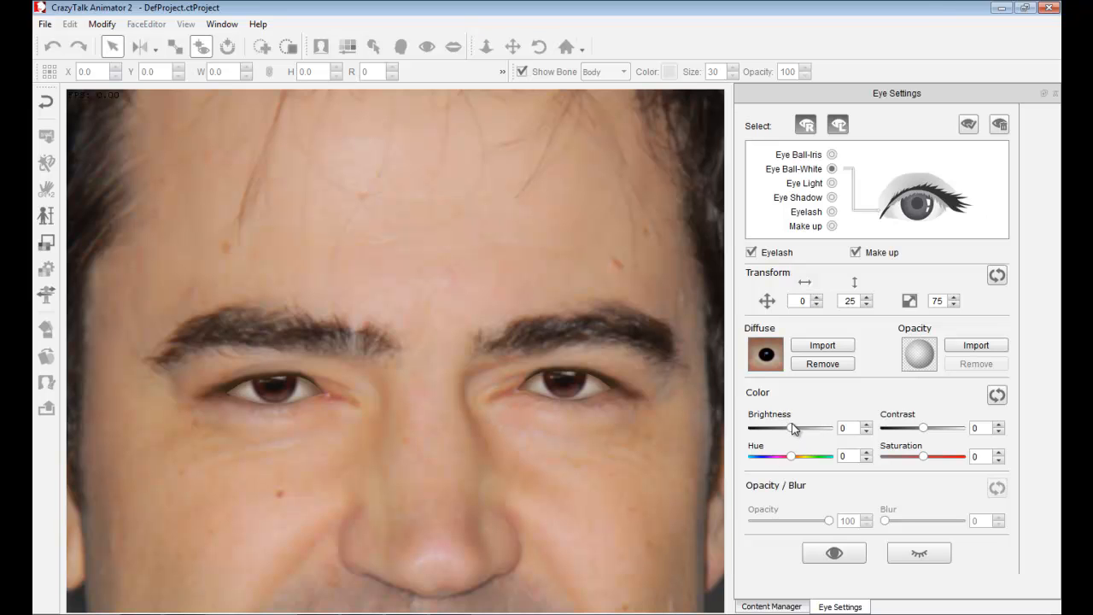
left_click_drag(793, 430, 828, 431)
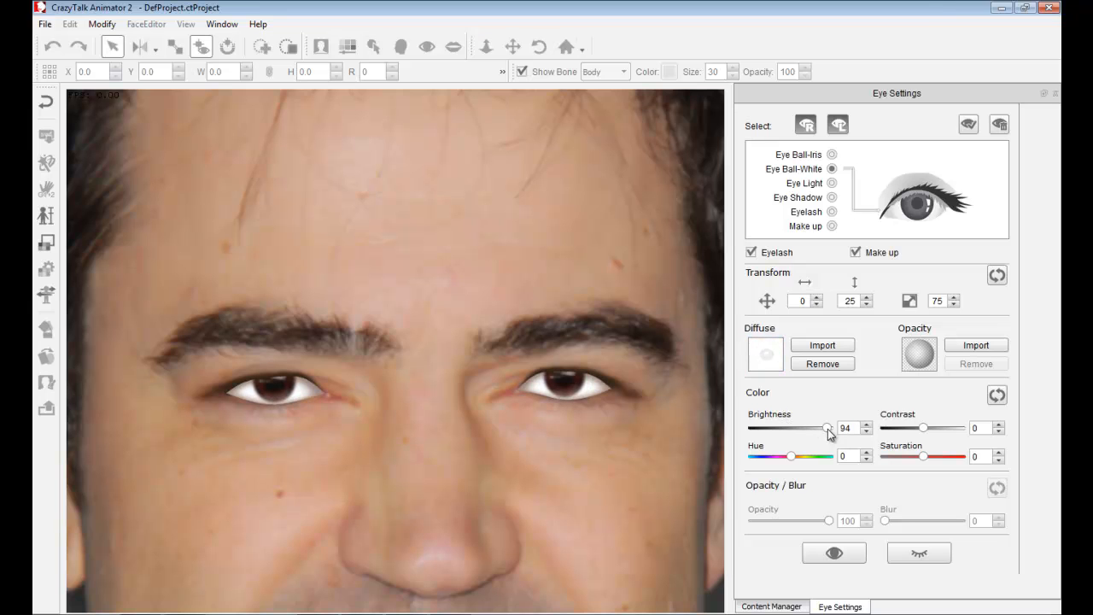
left_click_drag(829, 432, 788, 428)
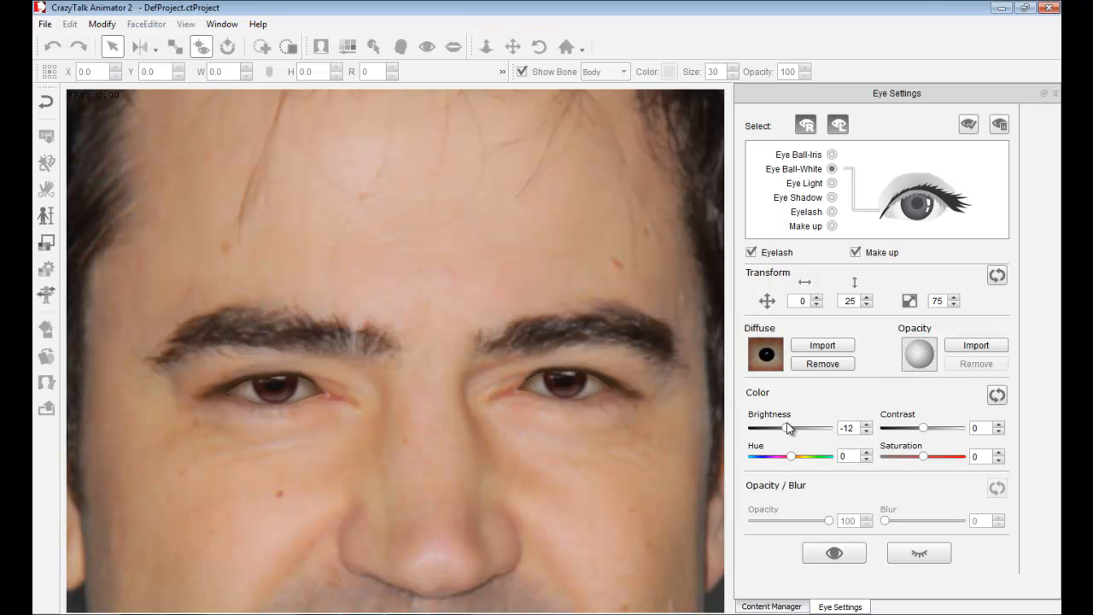
- Set the Eye Shadow brightness to -18
left_click(832, 197)
mouse_move(793, 427)
left_mouse_down()
mouse_move(773, 430)
mouse_move(789, 439)
left_mouse_up()
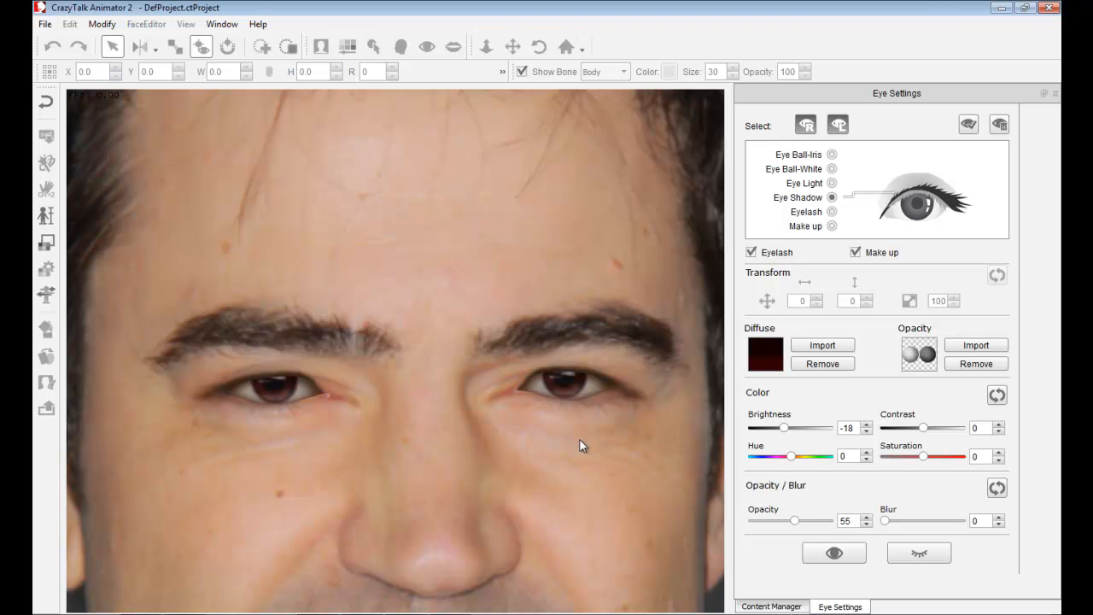
- Preview the eye blink and eye movement, then close the eye settings
left_click(919, 557)
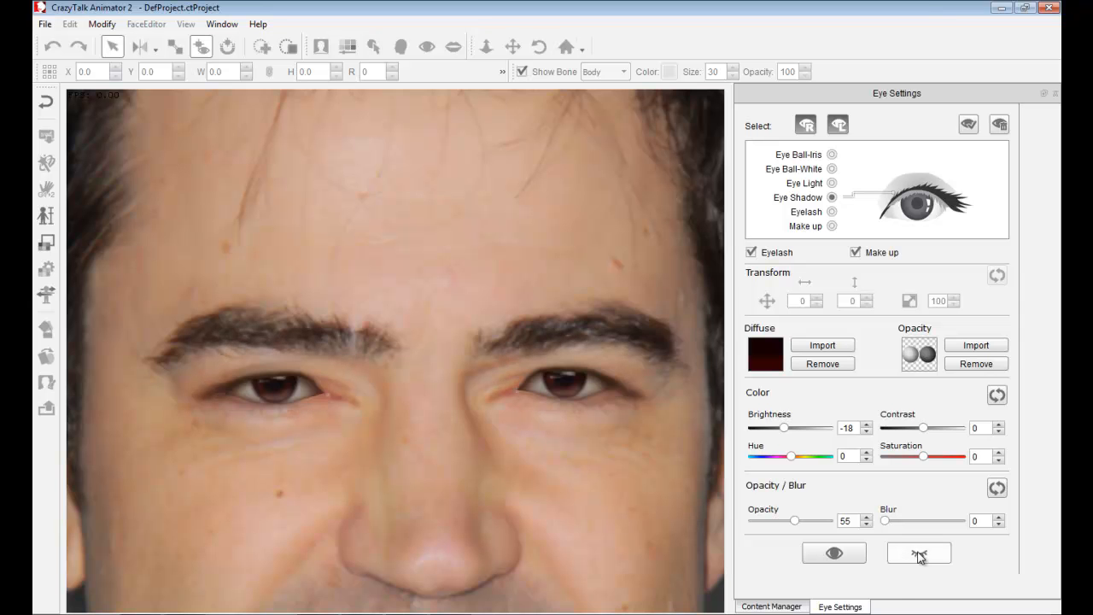
left_click(835, 556)
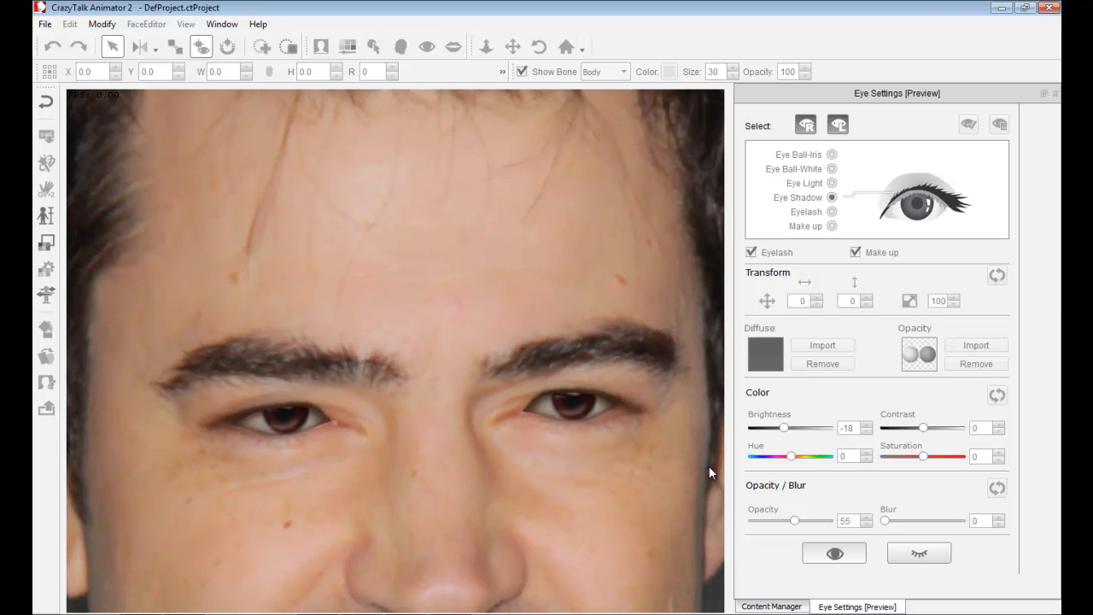
left_click(835, 553)
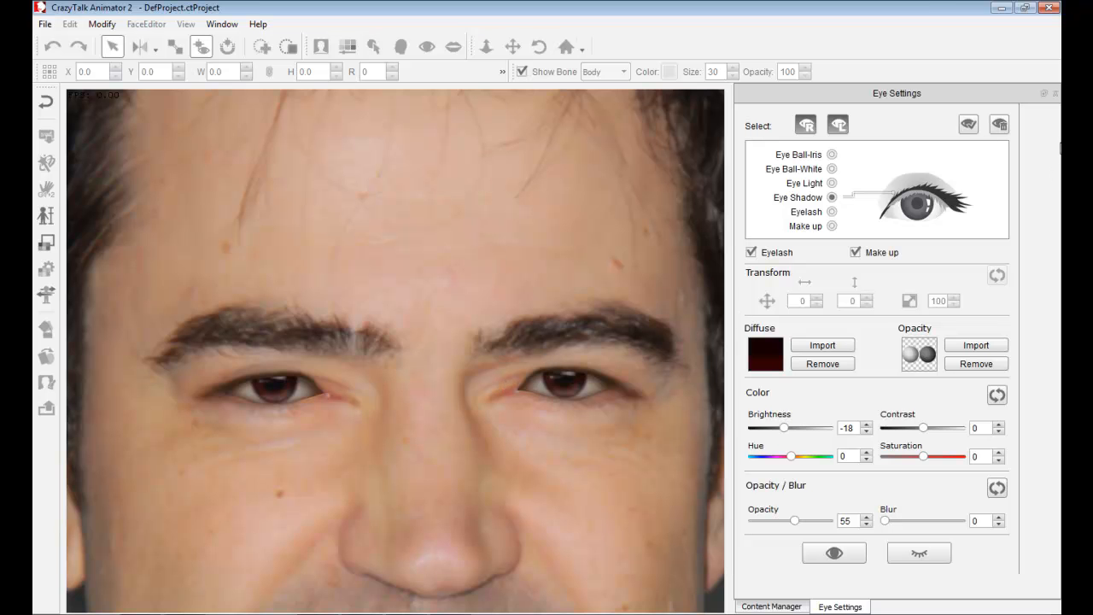
left_click(1056, 94)
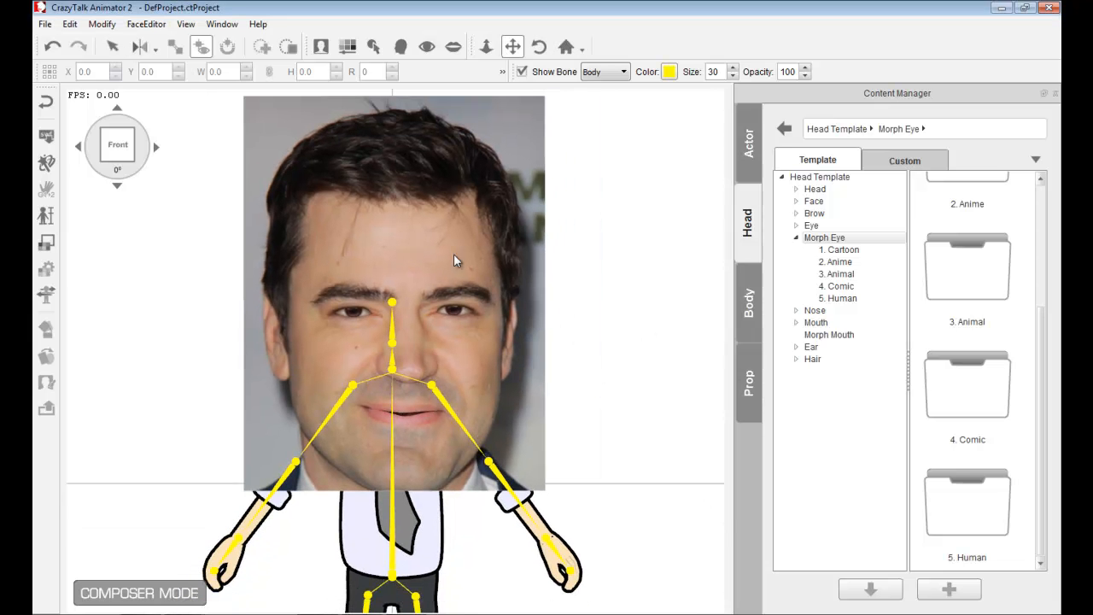
- Apply the 01_Normal morph mouth teeth template to the mouth and open the teeth settings
left_click(454, 49)
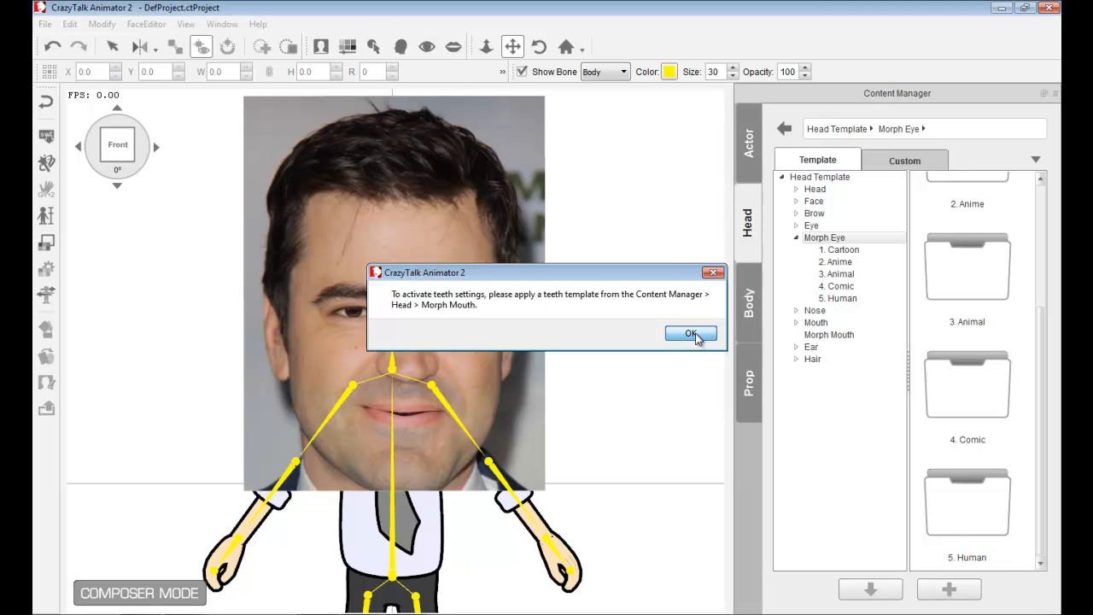
left_click(694, 334)
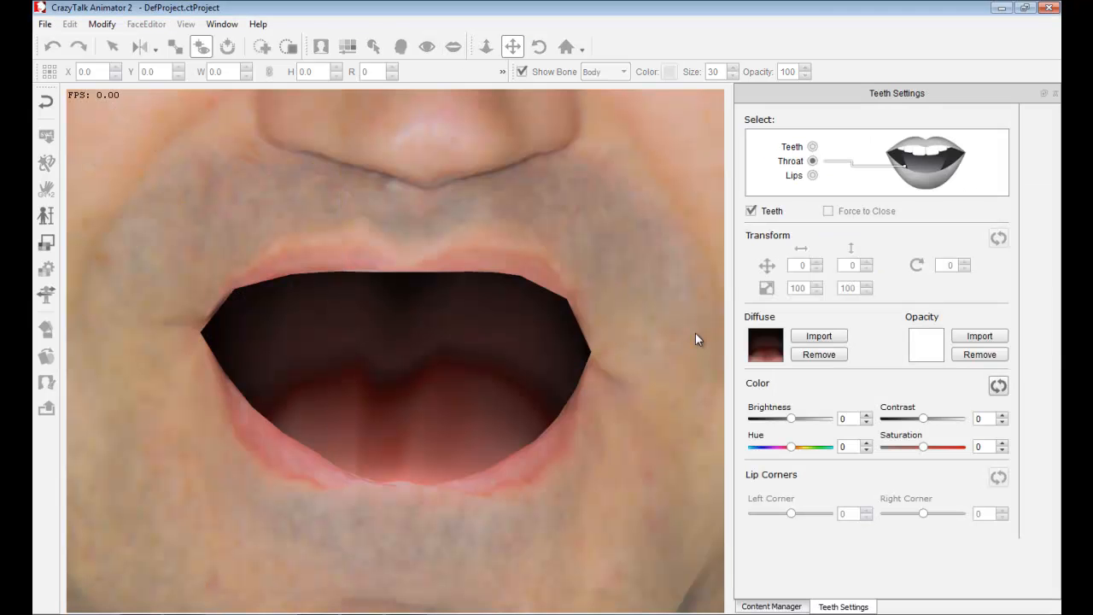
left_click(793, 608)
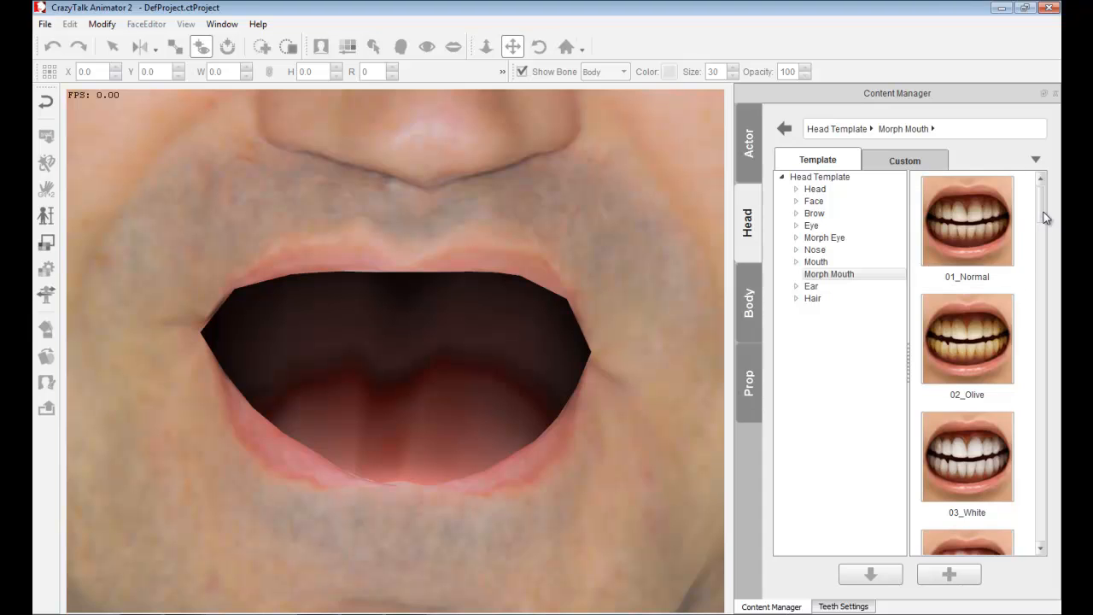
mouse_move(1043, 205)
left_mouse_down()
mouse_move(1037, 495)
mouse_move(1050, 462)
mouse_move(1052, 203)
left_mouse_up()
left_click_drag(964, 229, 399, 335)
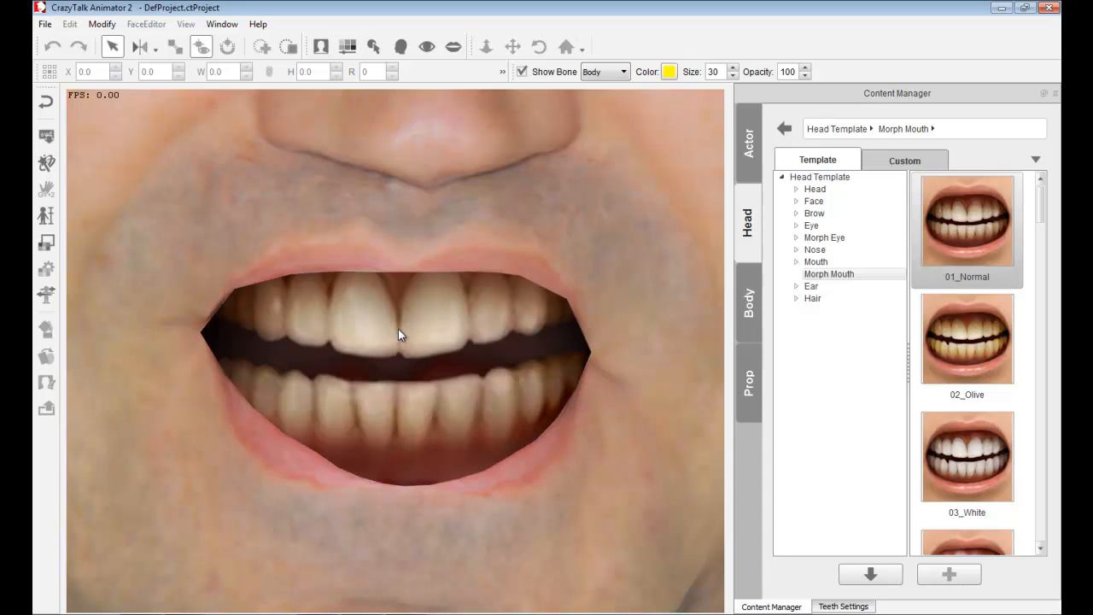
left_click(456, 47)
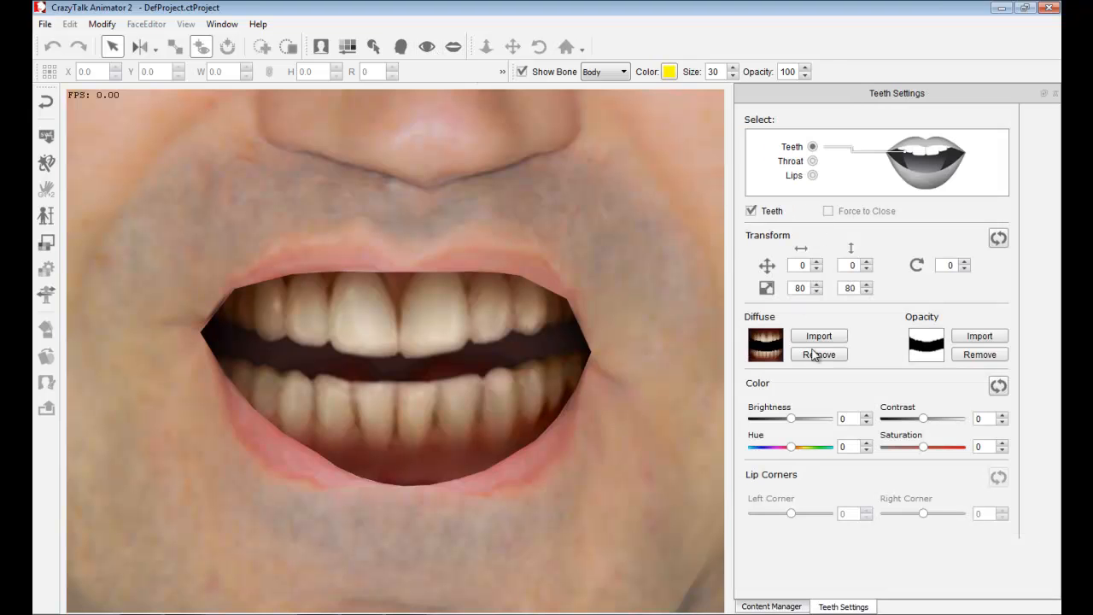
- Offset the teeth 11 horizontally and -21 vertically, and rotate them -1
left_click(817, 262)
left_click(818, 262)
left_click(818, 262)
left_click(819, 262)
left_click(818, 262)
left_click(818, 263)
left_click(818, 262)
left_click(818, 262)
left_click(817, 263)
left_click(818, 263)
left_click(818, 262)
left_click(867, 269)
left_click(867, 269)
left_click(867, 269)
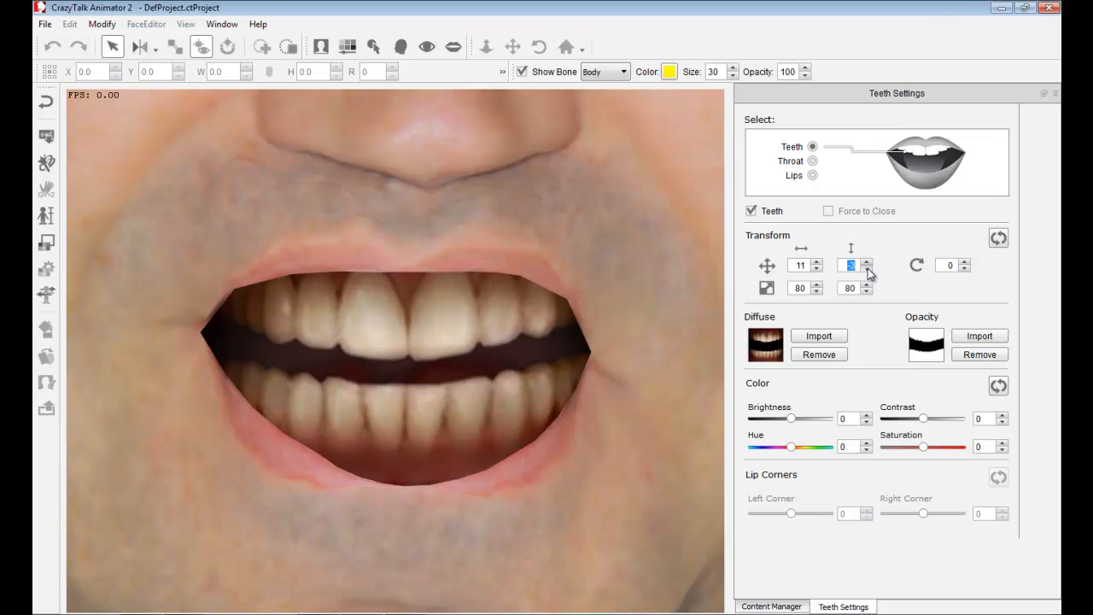
left_click(867, 269)
left_click(867, 269)
left_click(867, 270)
left_click(868, 269)
left_click(867, 269)
left_click(867, 269)
left_click(867, 269)
left_click(867, 269)
left_click(965, 270)
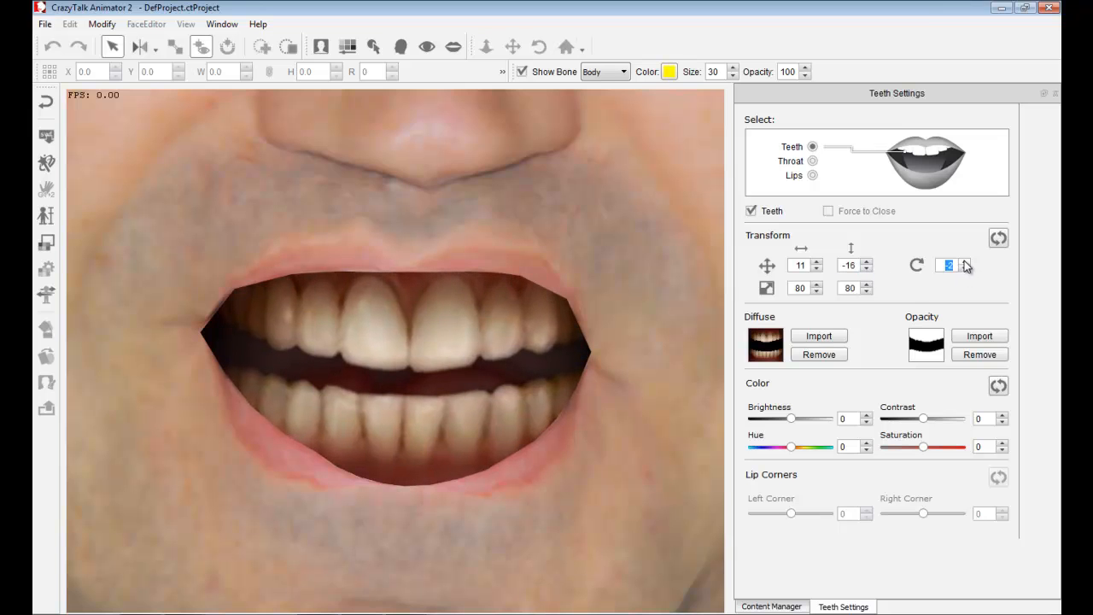
left_click(867, 269)
left_click(867, 269)
left_click(867, 269)
left_click(867, 269)
left_click(867, 269)
- Set the brightness of both the teeth and the throat to -3
mouse_move(793, 420)
left_mouse_down()
mouse_move(778, 420)
mouse_move(808, 420)
mouse_move(789, 419)
left_mouse_up()
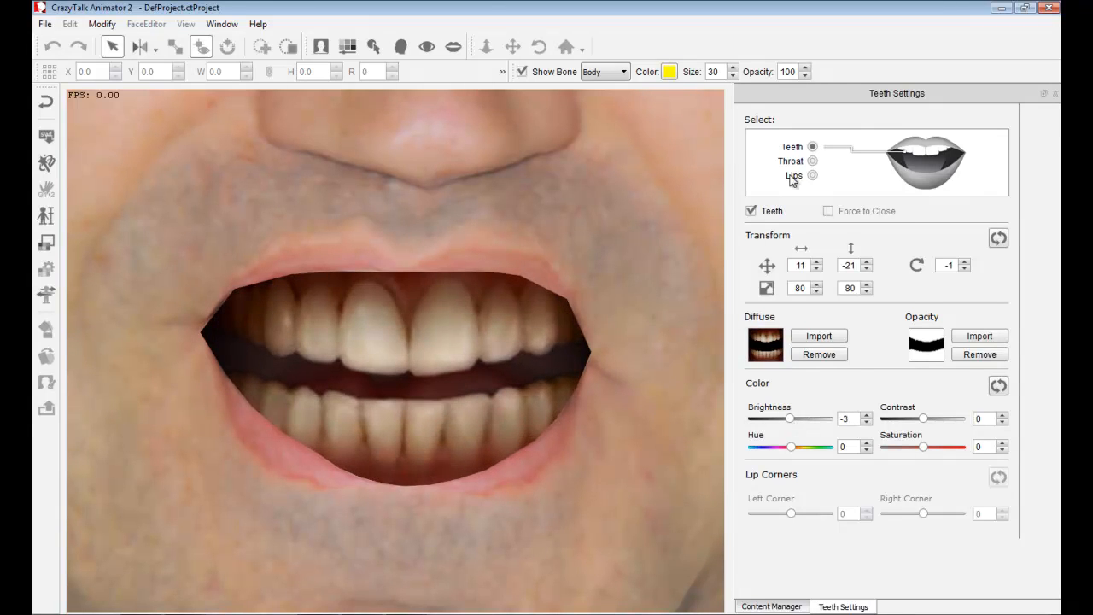
left_click(812, 162)
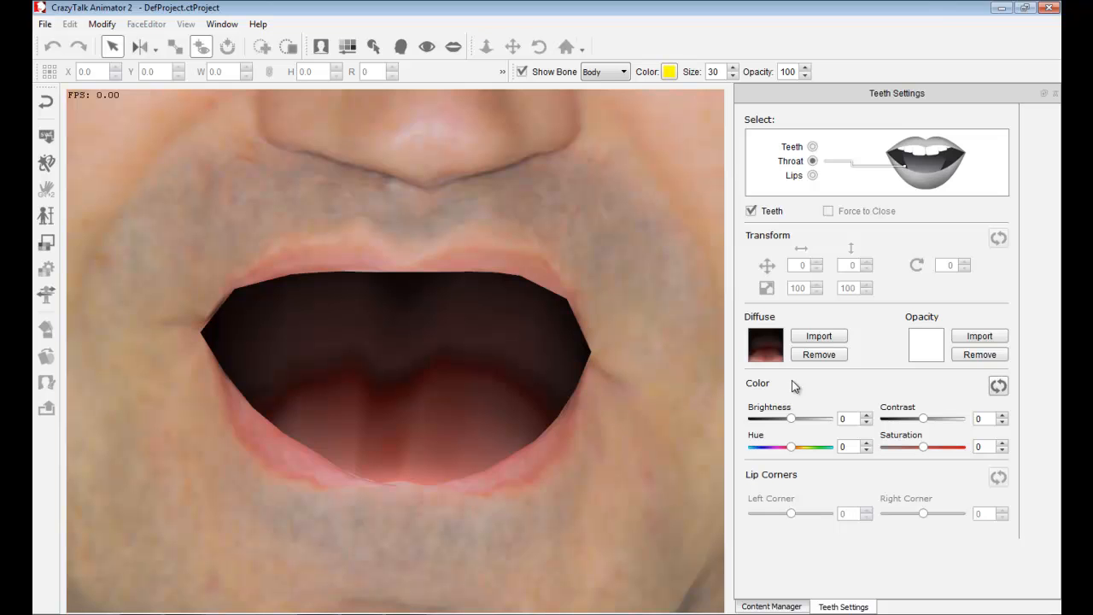
left_click_drag(792, 421, 791, 427)
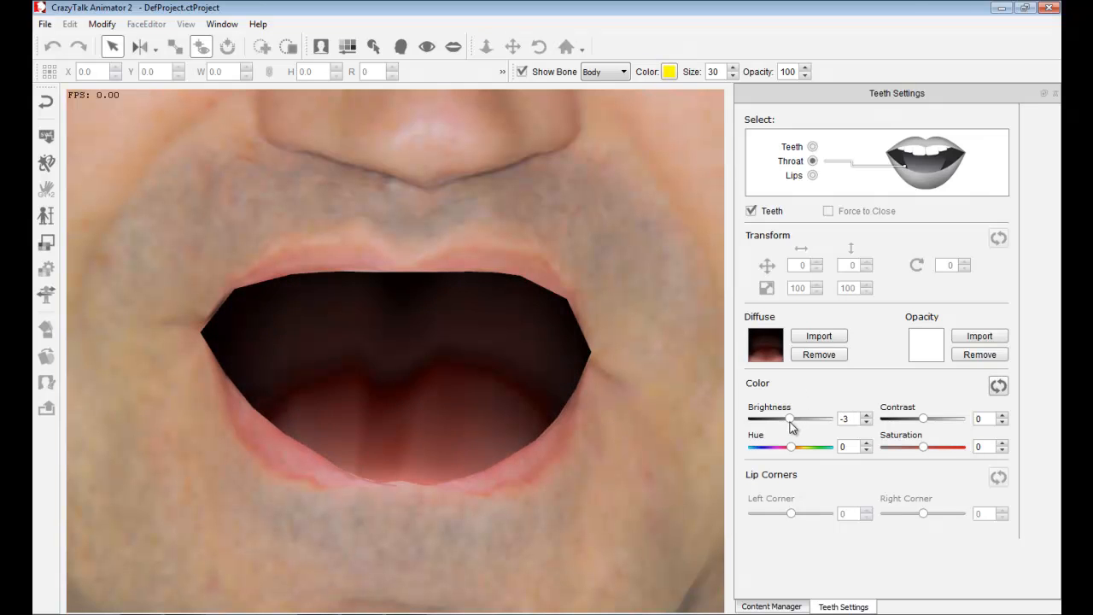
- Force the lips to close and set both the left and right lip corners to -10
left_click(814, 177)
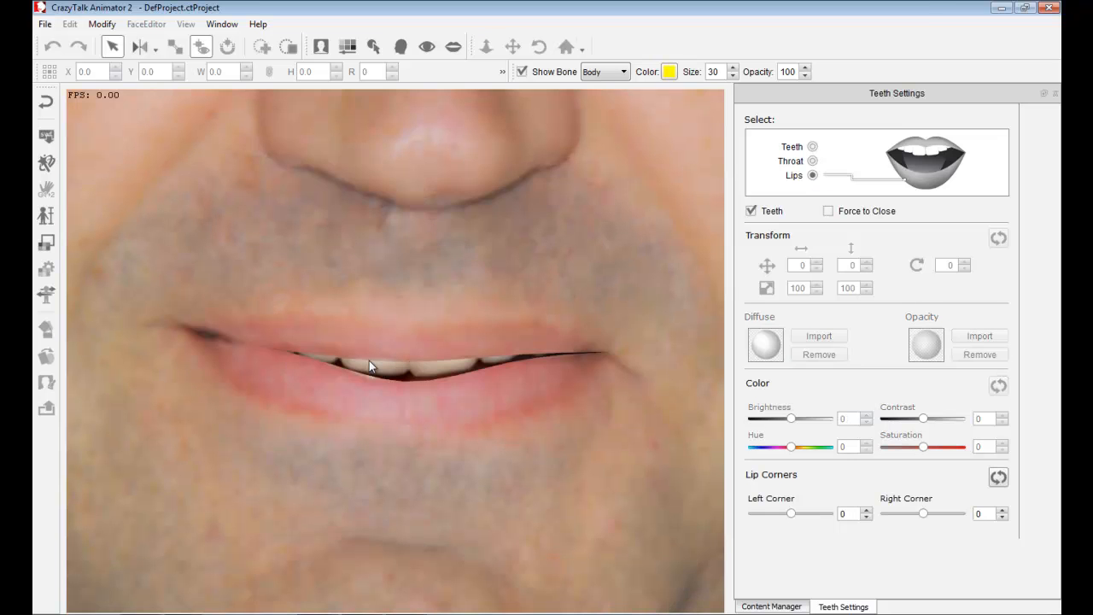
left_click(829, 212)
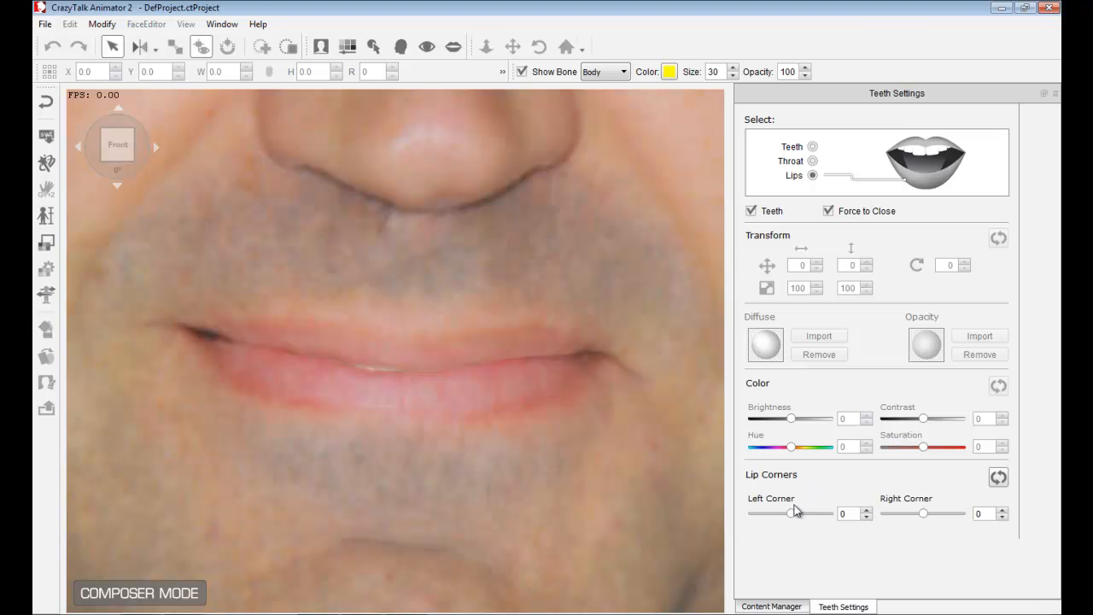
left_click_drag(791, 514, 720, 517)
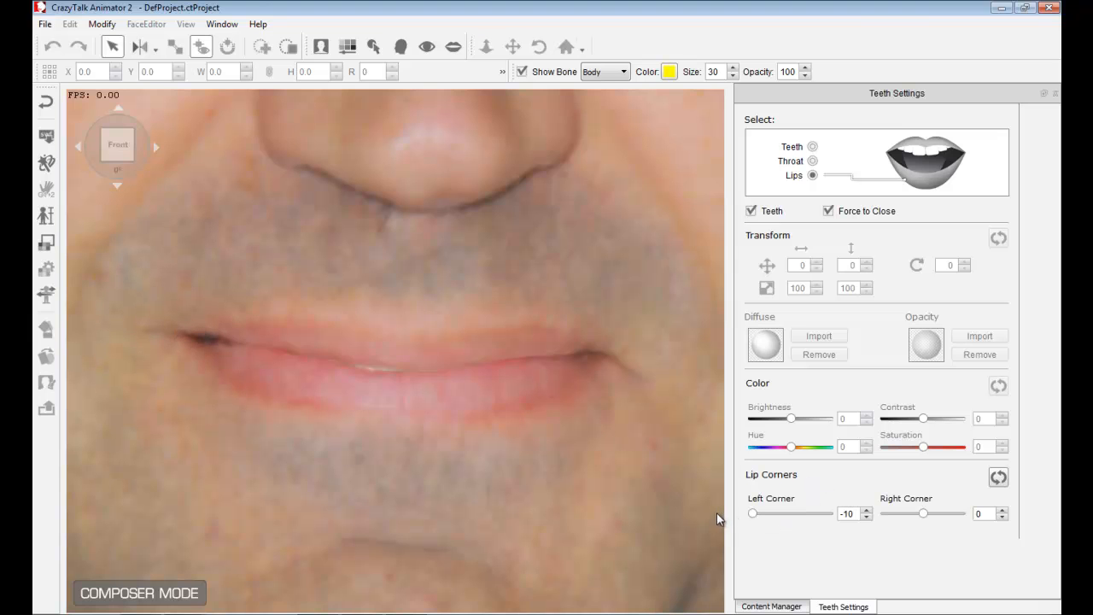
left_click_drag(924, 515, 825, 523)
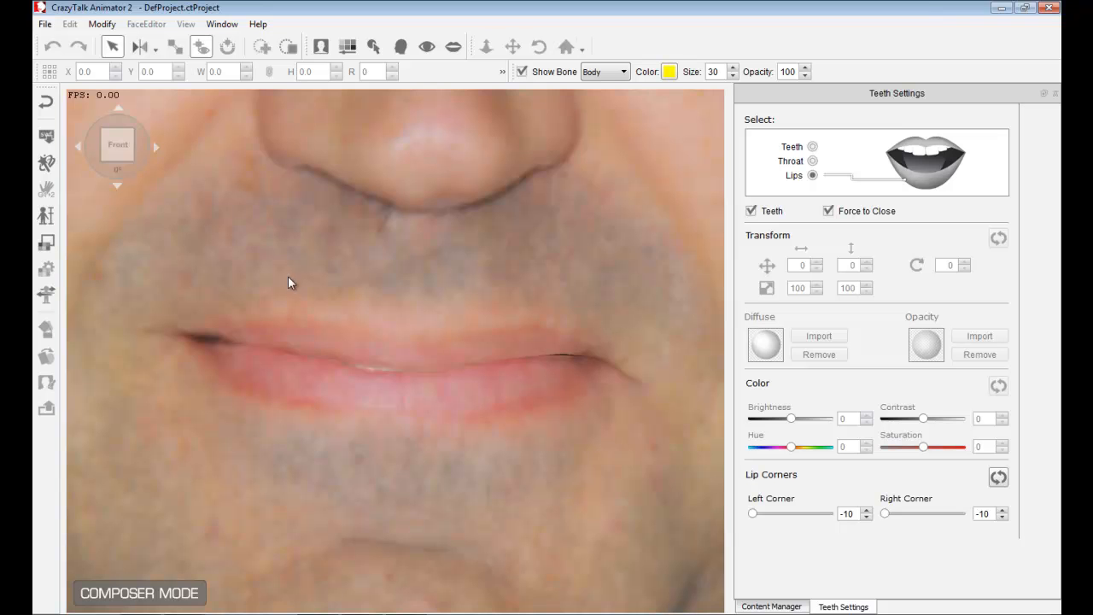
- Close the teeth settings panel
scroll(440, 299, "down", 6)
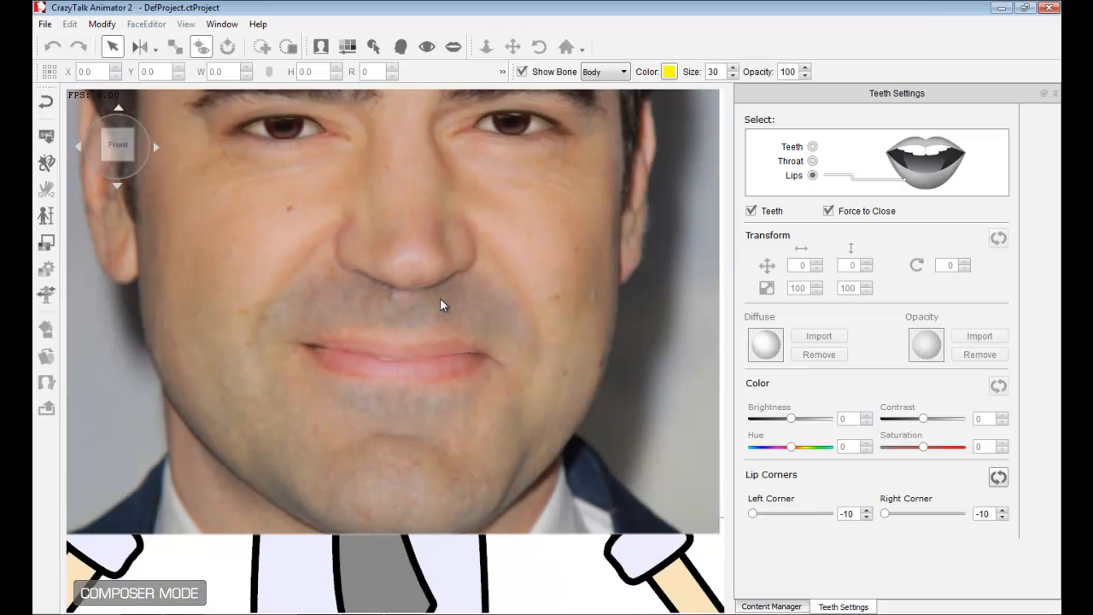
scroll(440, 298, "down", 3)
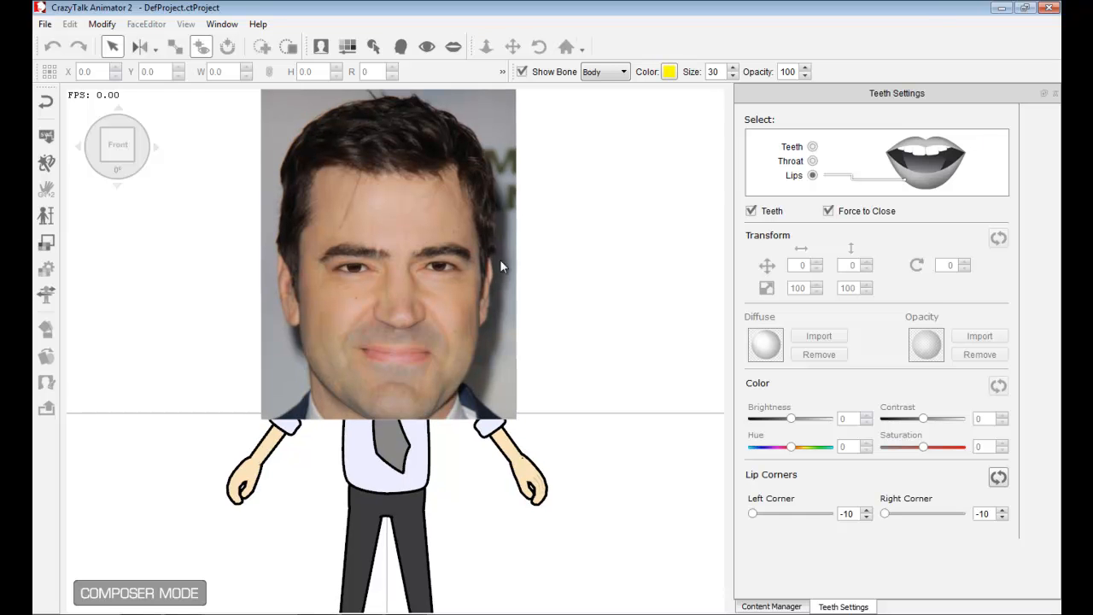
left_click(1056, 94)
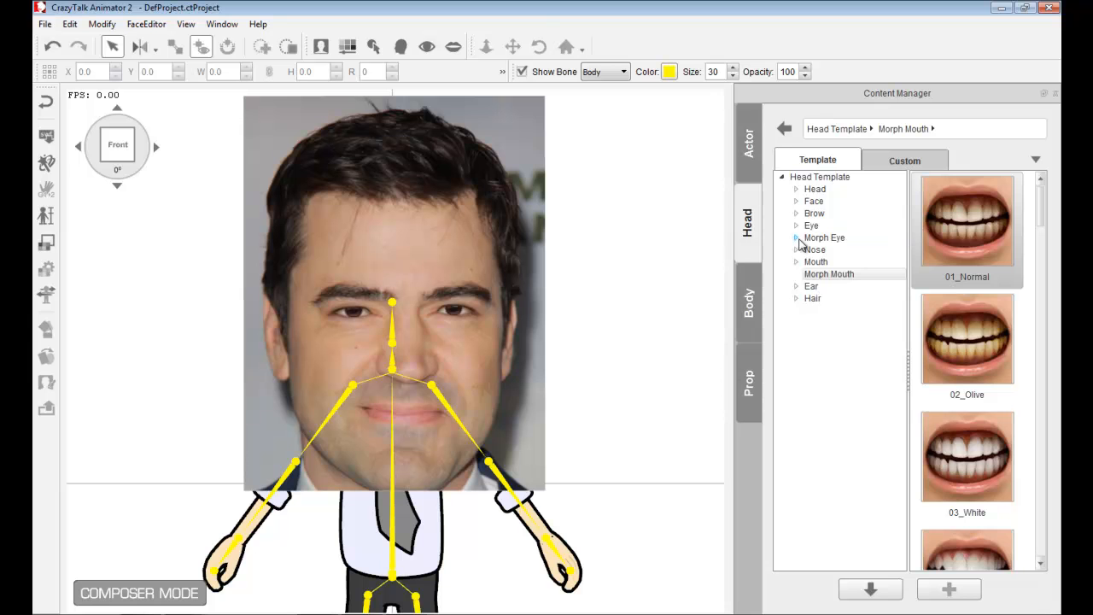
- Browse the Eye and Morph Eye head template folders
left_click(818, 226)
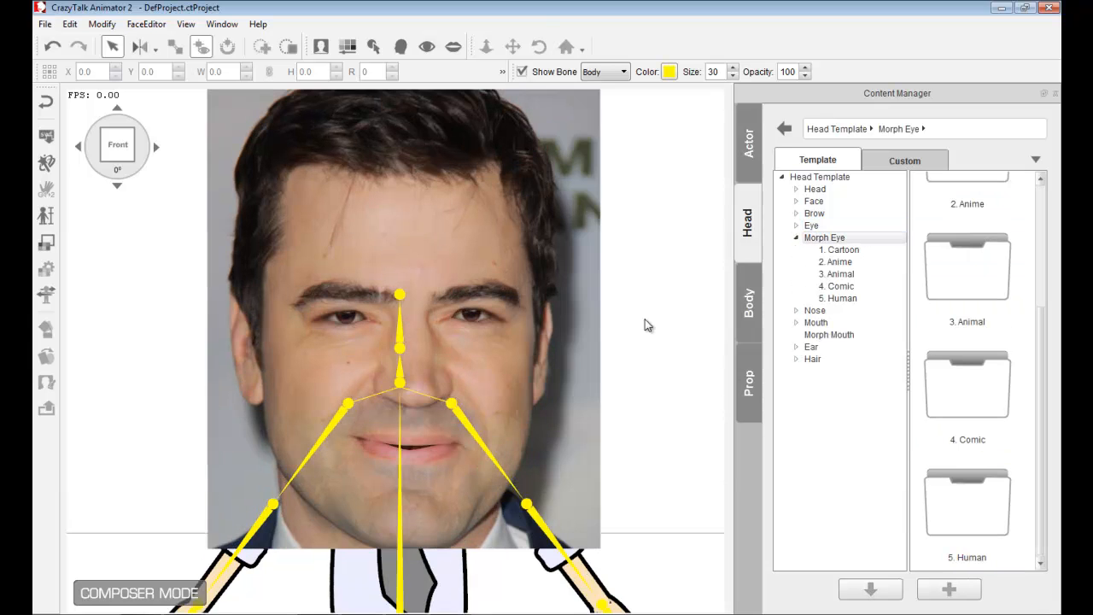
scroll(642, 324, "down", 7)
scroll(608, 325, "up", 2)
scroll(604, 332, "up", 2)
- Scale the face photo down to about 50% and undo the stray move that follows
left_click(448, 240)
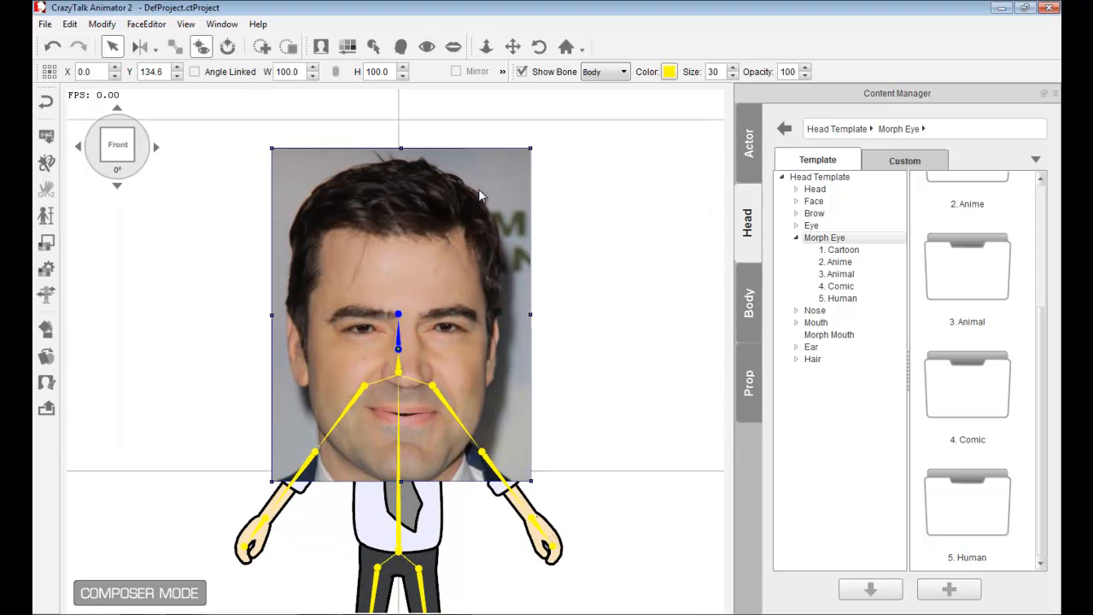
double_click(517, 164)
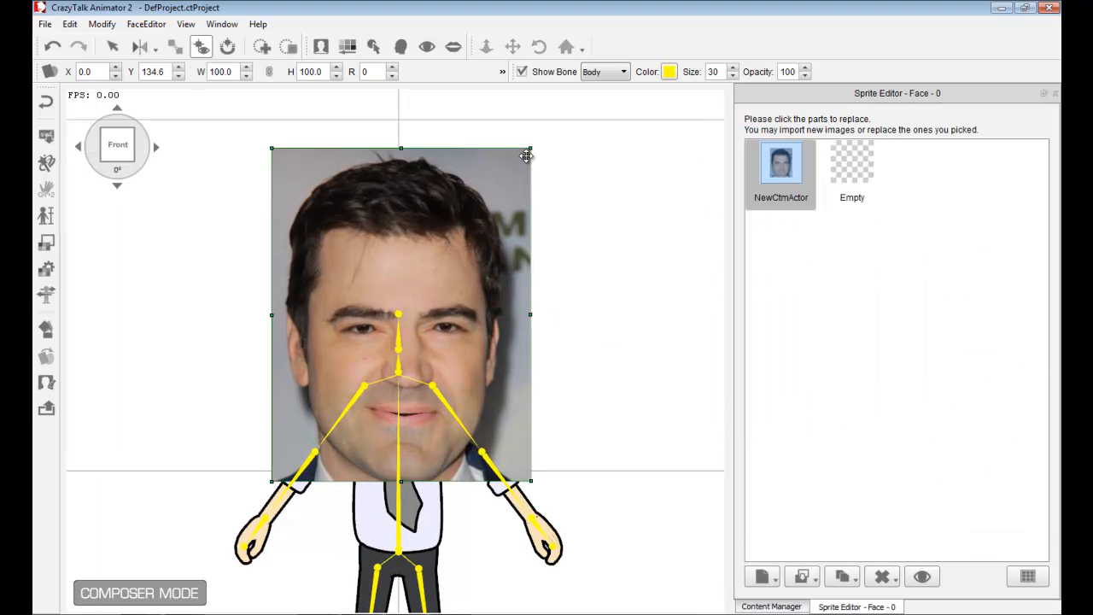
left_click_drag(529, 146, 463, 246)
left_click_drag(442, 290, 437, 238)
key("ctrl+z")
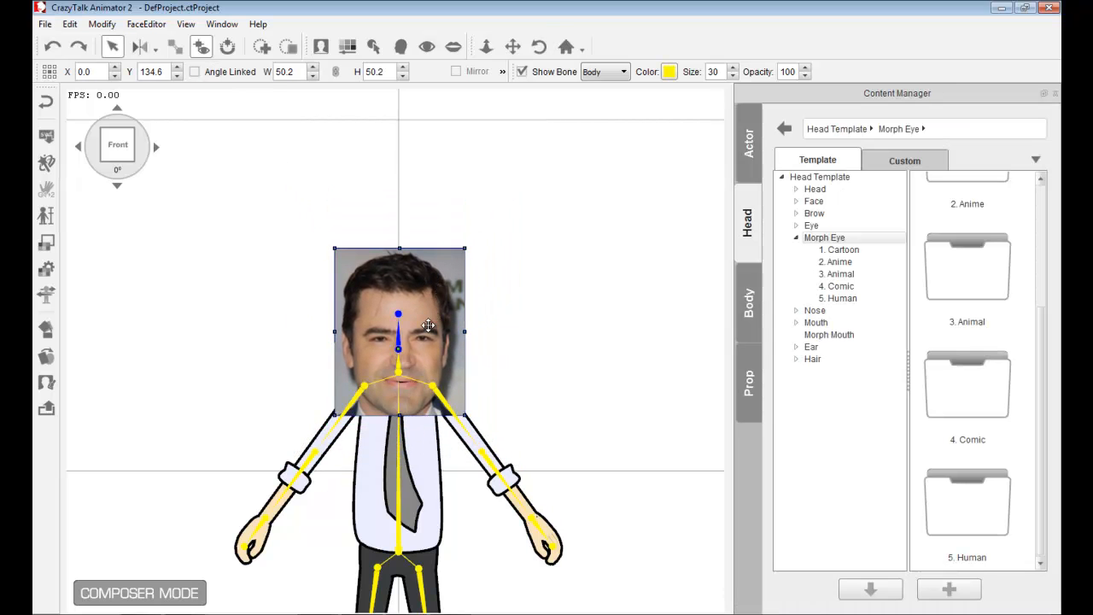
- Reposition the face photo above the neck, lower the head pivot, and scale the photo to 51.2%
left_click_drag(423, 332, 423, 283)
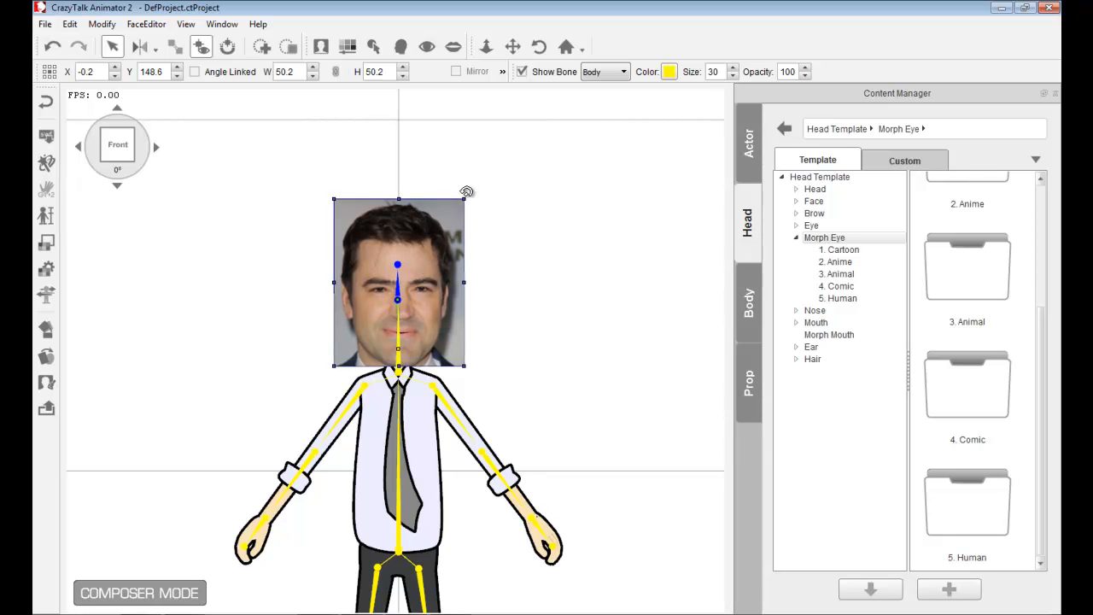
mouse_move(476, 196)
left_mouse_down()
mouse_move(415, 187)
mouse_move(491, 215)
mouse_move(447, 186)
mouse_move(464, 199)
left_mouse_up()
left_click_drag(396, 297, 396, 358)
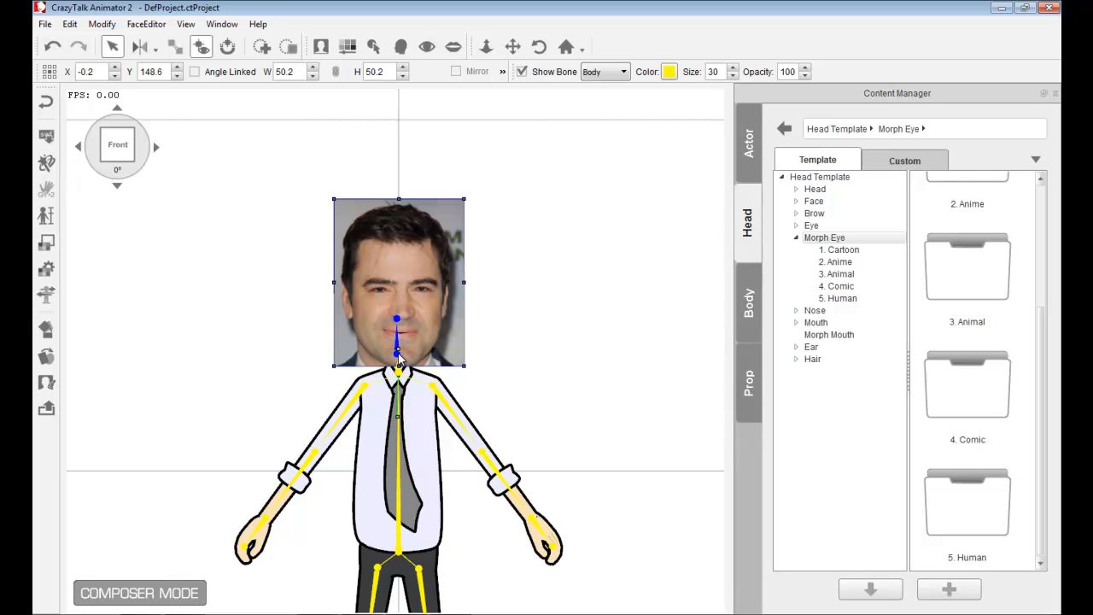
left_click_drag(461, 189, 486, 203)
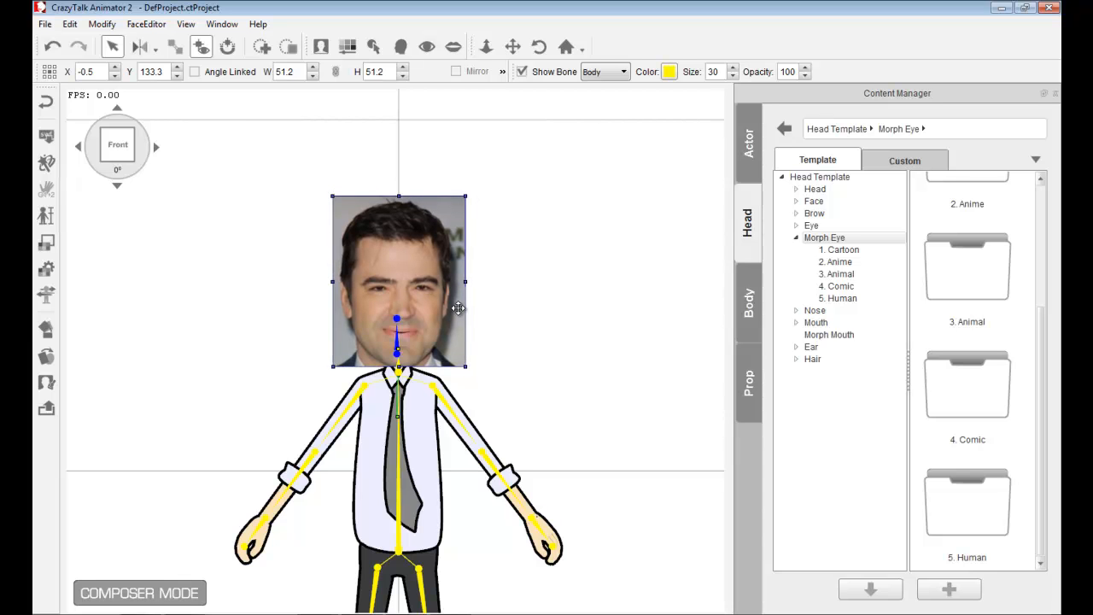
- Open the Mask Editor for the face photo
left_click(532, 363)
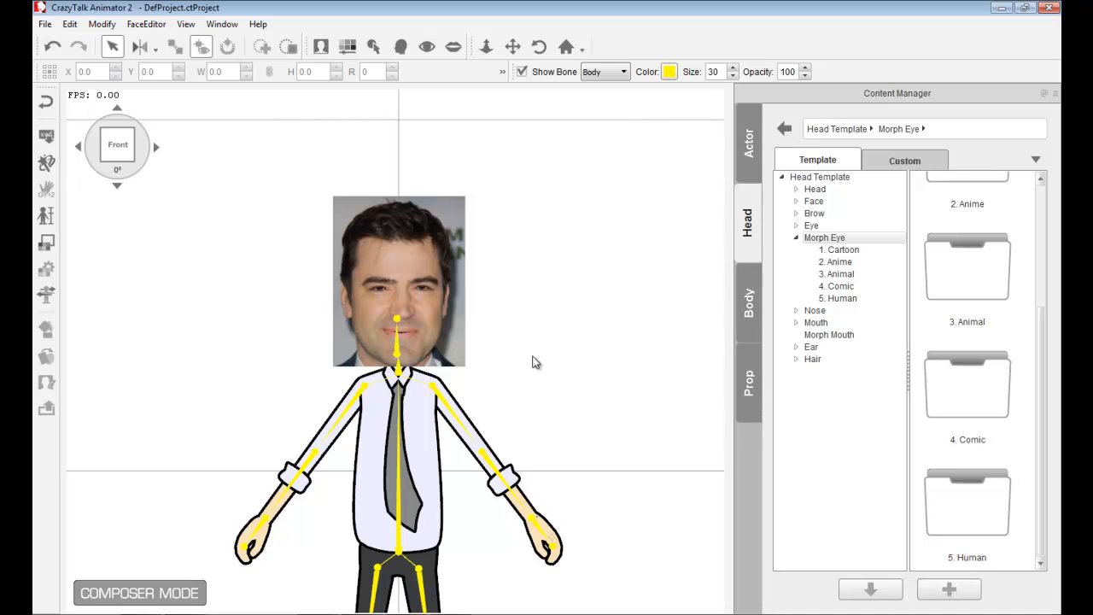
left_click(436, 248)
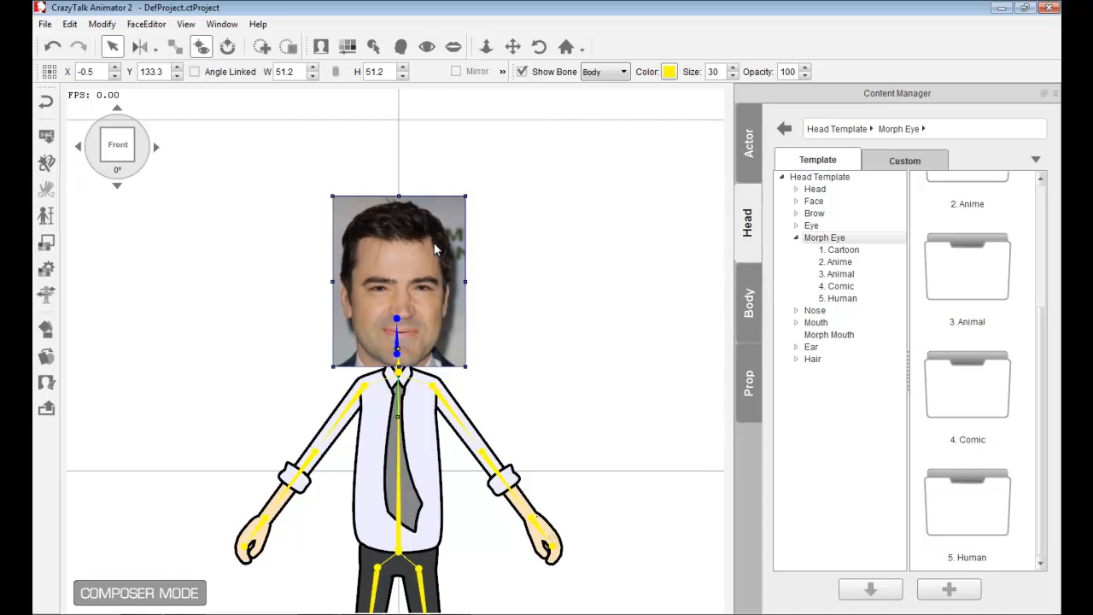
left_click(227, 341)
scroll(227, 342, "up", 3)
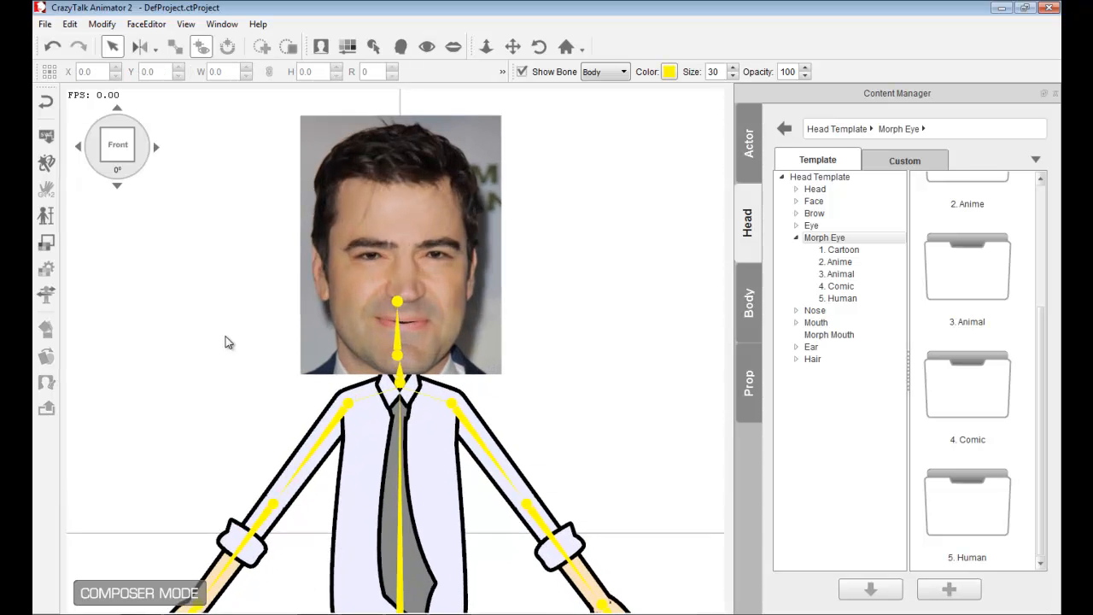
left_click(455, 133)
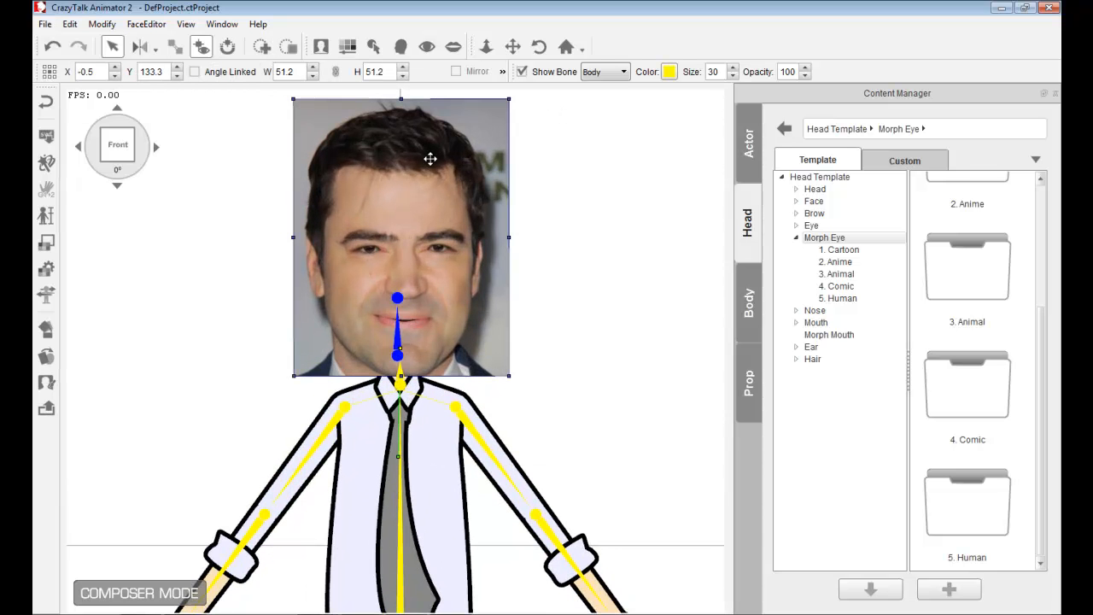
left_click(47, 383)
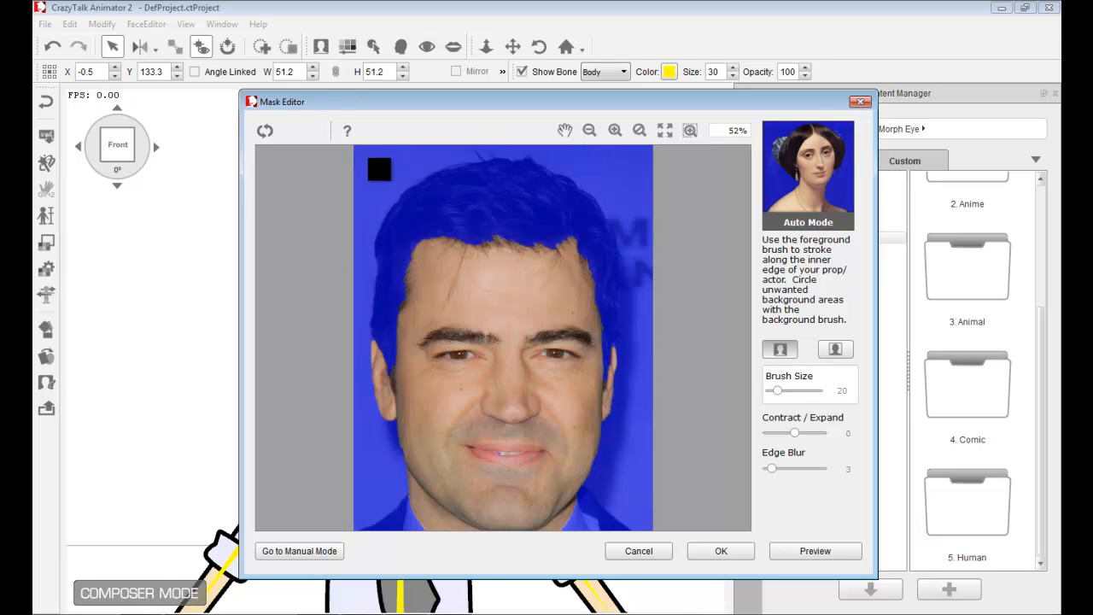
- Paint a foreground brush stroke across the face at eye level to keep the hair
left_click(810, 554)
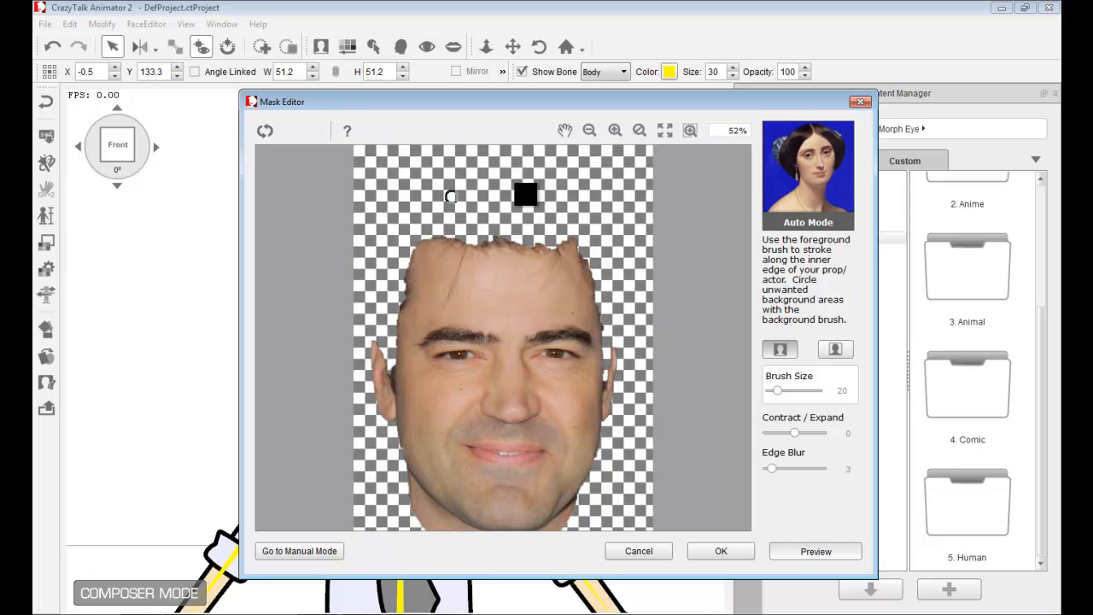
left_click(807, 553)
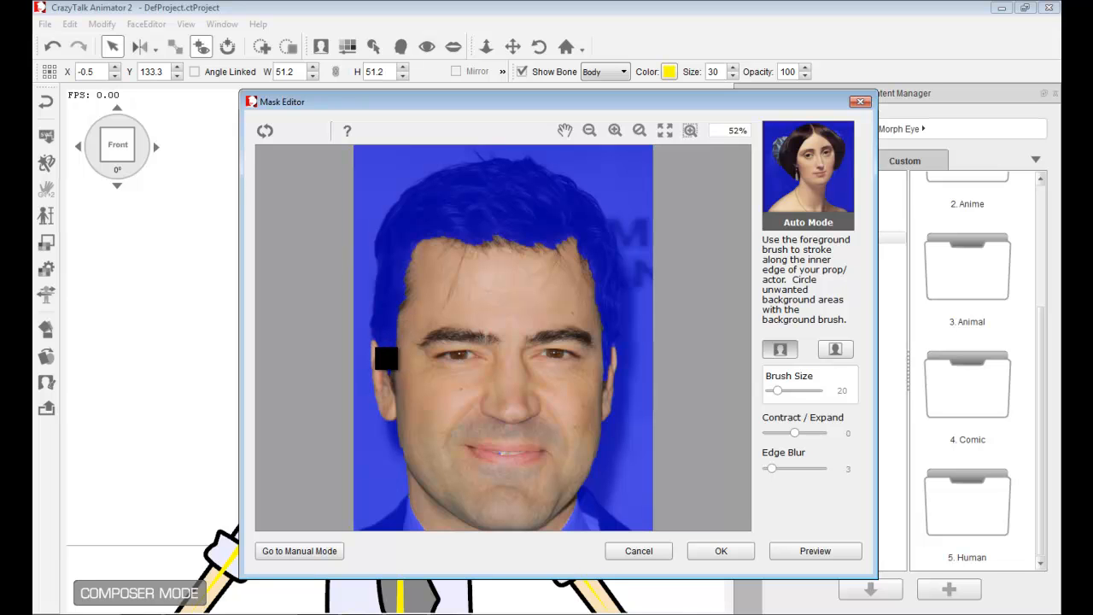
mouse_move(384, 358)
left_mouse_down()
mouse_move(404, 225)
mouse_move(476, 205)
mouse_move(550, 208)
mouse_move(588, 234)
mouse_move(604, 276)
mouse_move(601, 357)
left_mouse_up()
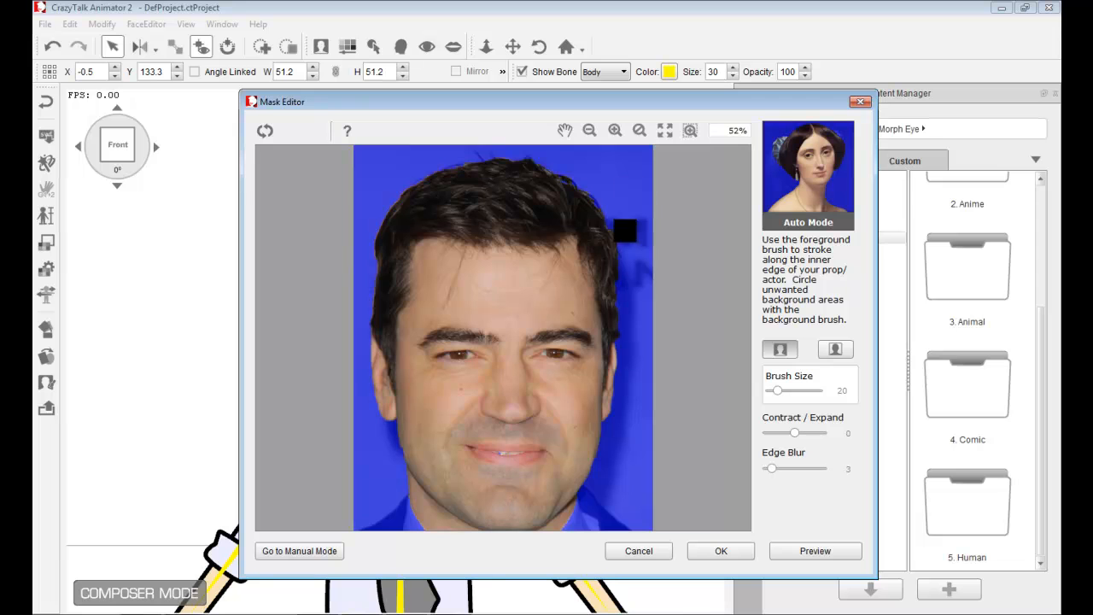
- Paint background brush strokes along both sides of the jaw and neck
left_click(615, 130)
left_click(615, 130)
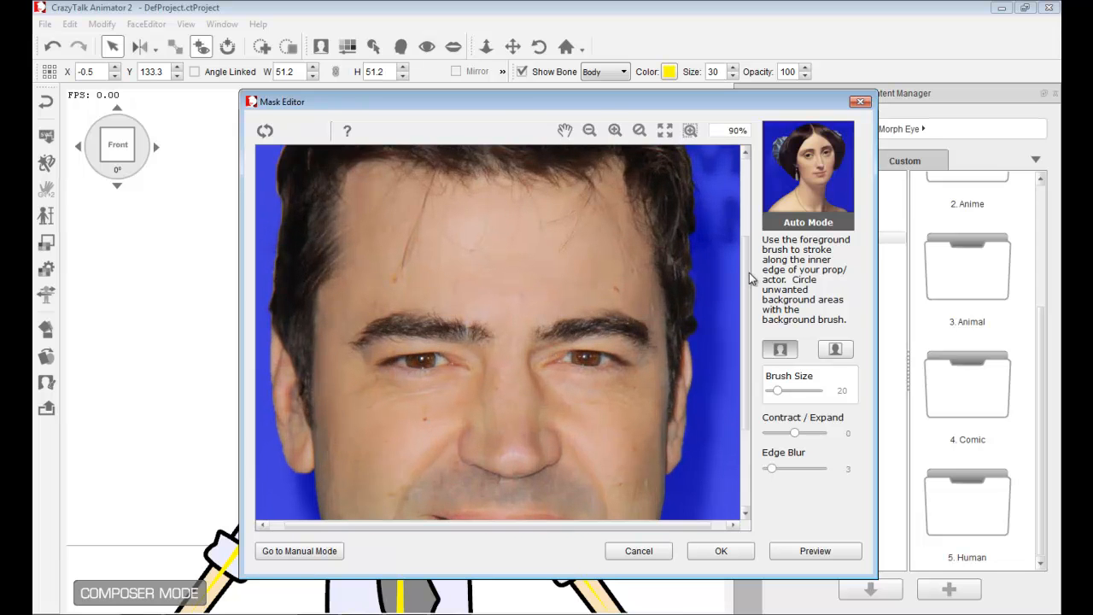
left_click_drag(746, 278, 746, 376)
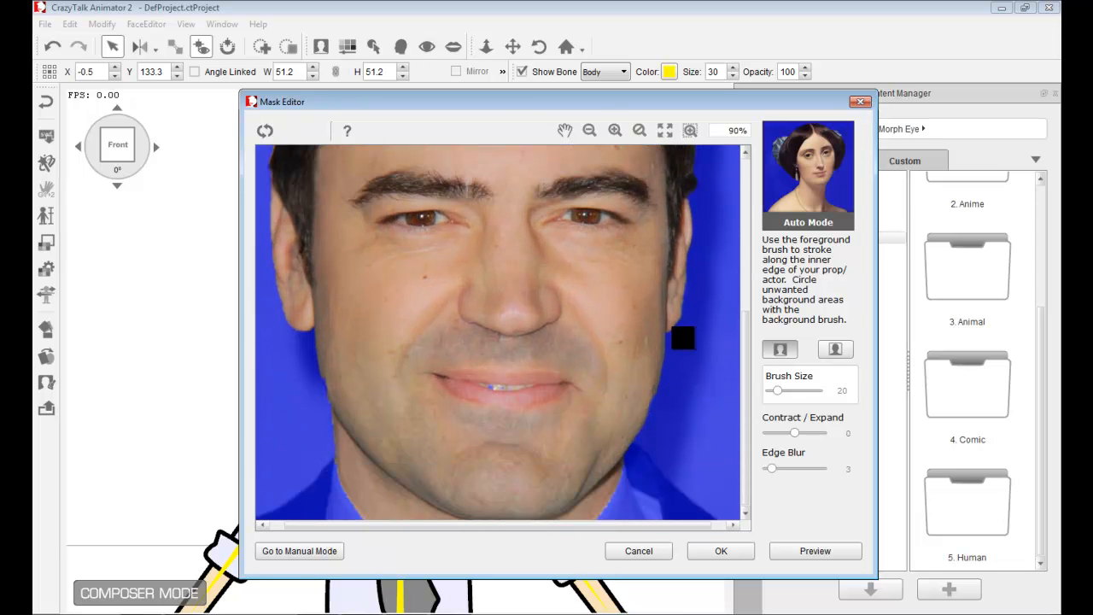
left_click(840, 352)
left_click_drag(637, 468, 583, 517)
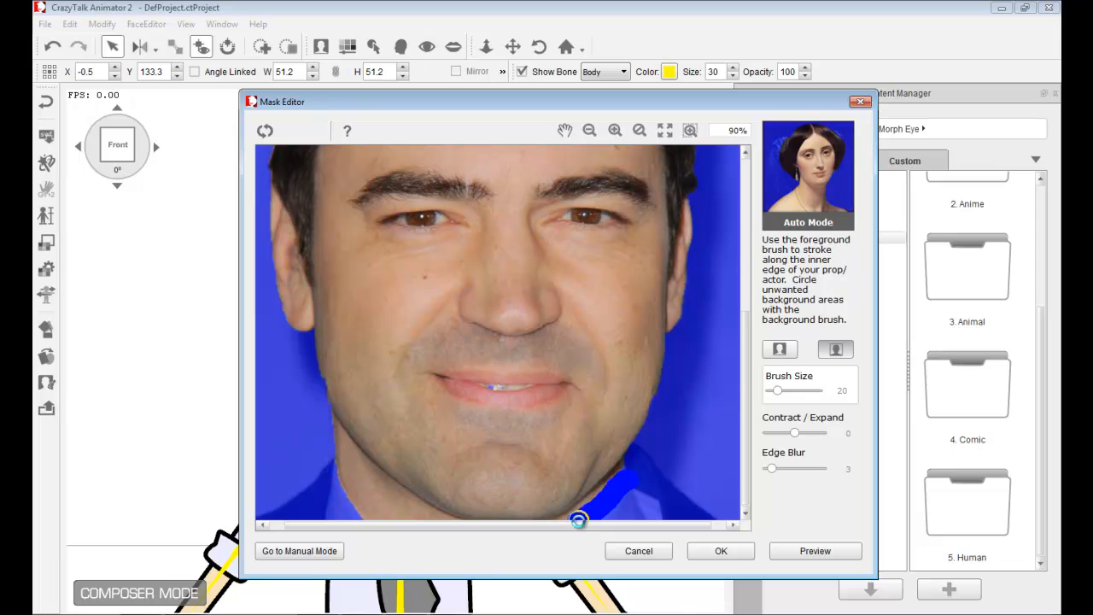
left_click_drag(324, 437, 415, 513)
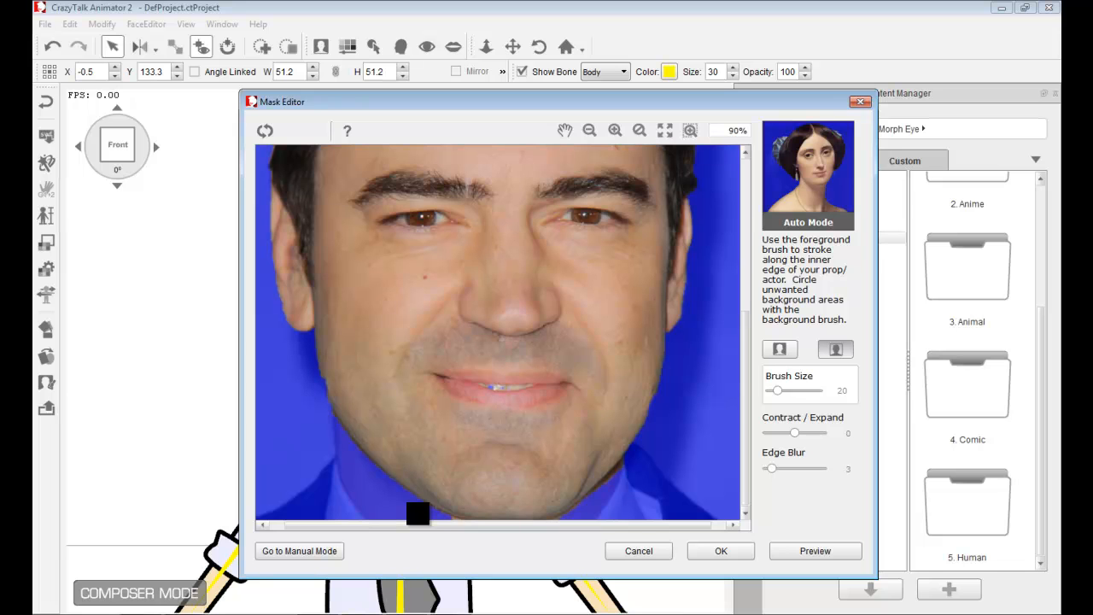
- Preview the mask result and view the whole image
left_click(813, 557)
left_click(815, 553)
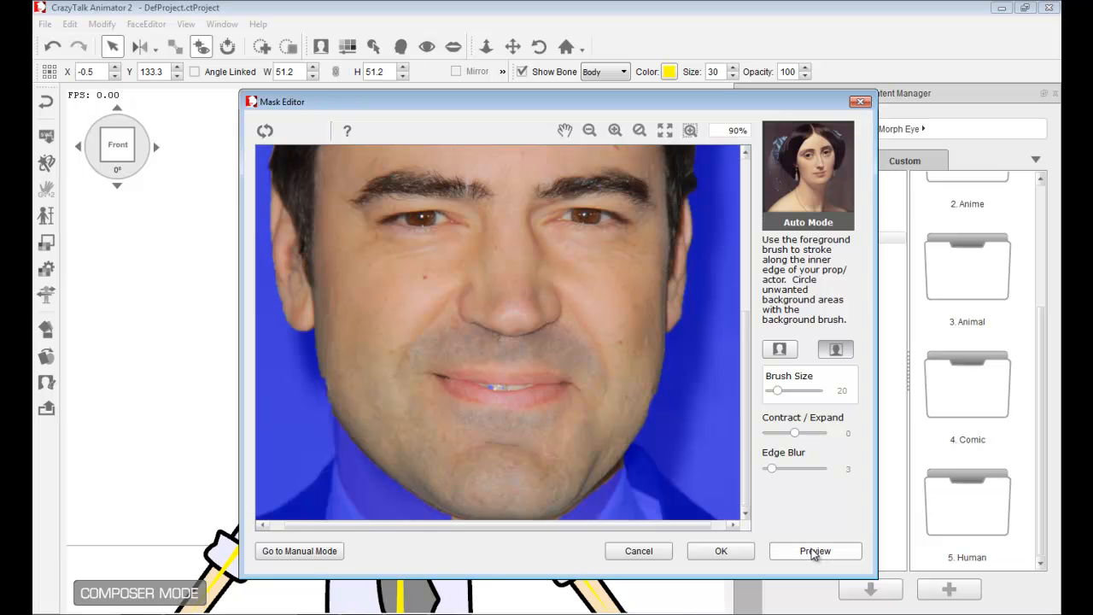
left_click(590, 129)
left_click(590, 130)
left_click(590, 130)
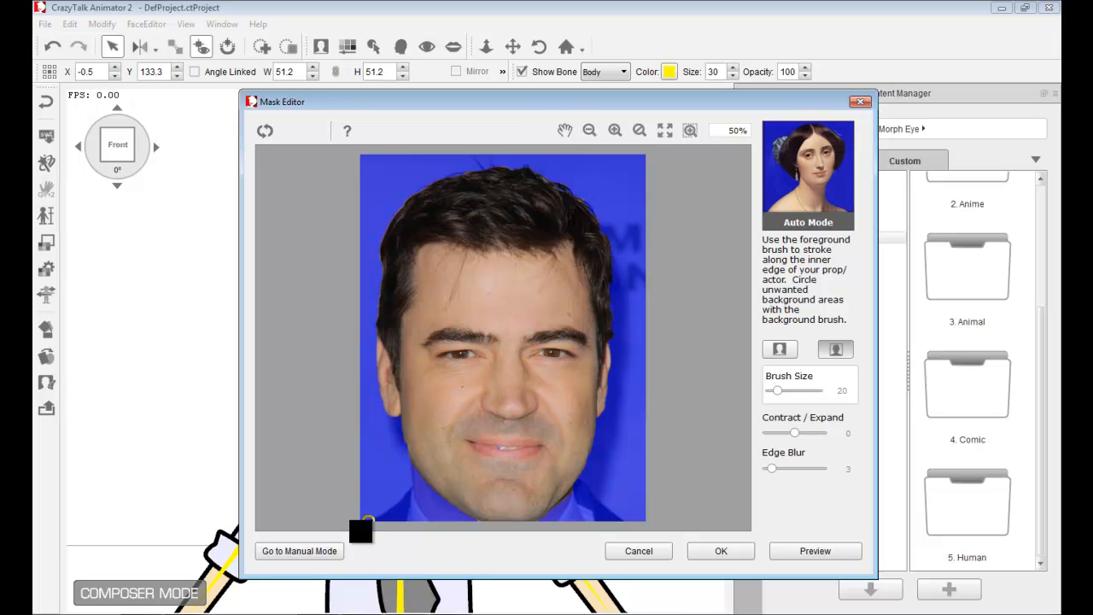
- Switch the mask editing to Manual Mode
left_click(313, 553)
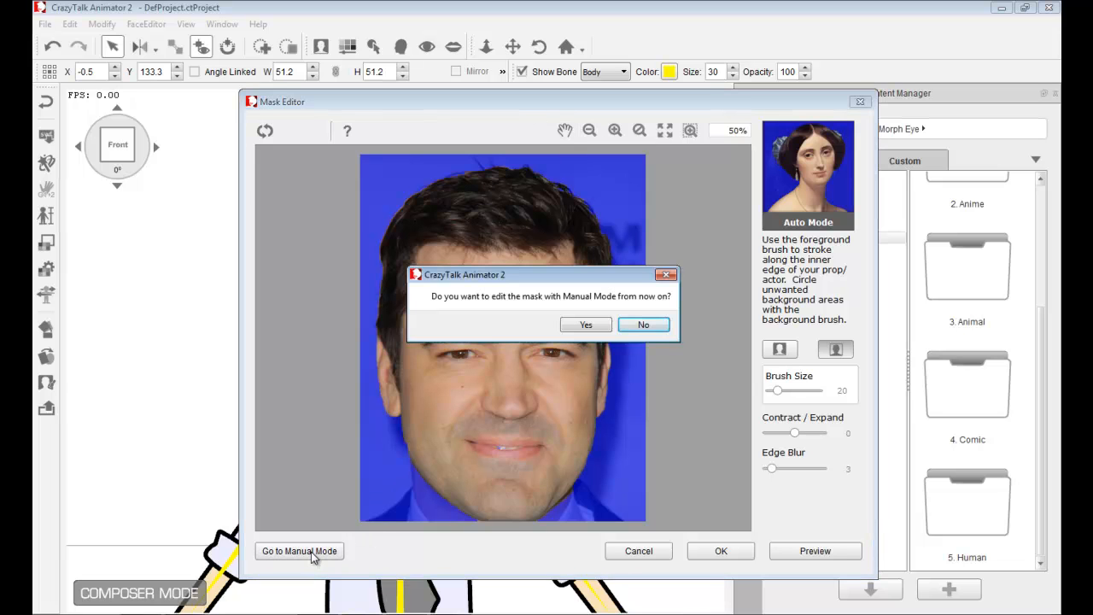
left_click(586, 324)
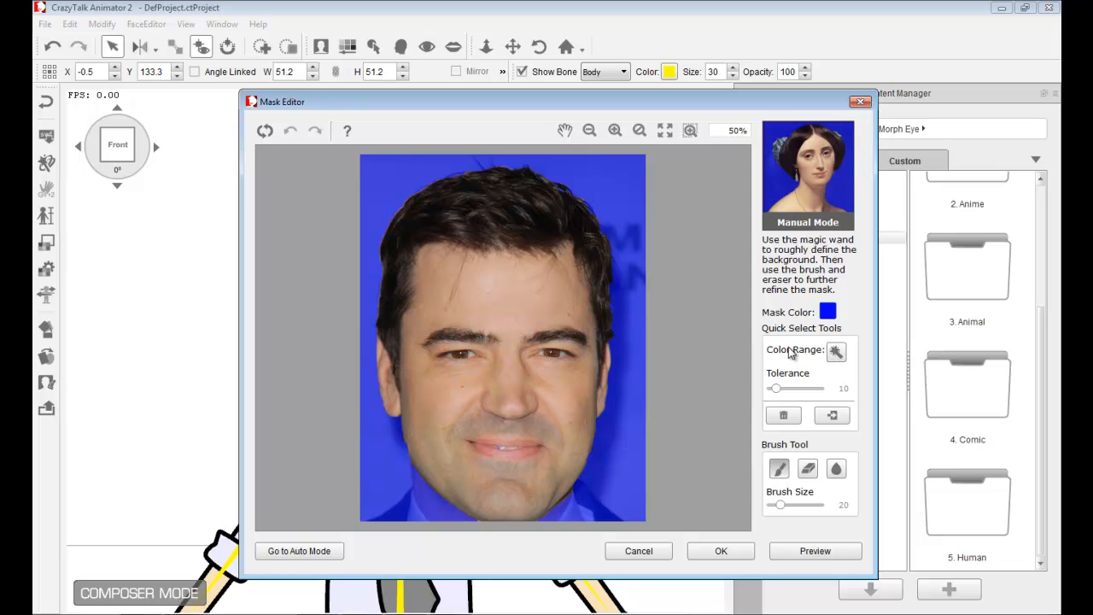
- Select the photo's background with the Key Tool magic wand at tolerance 21, undoing one selection along the way
left_click(837, 354)
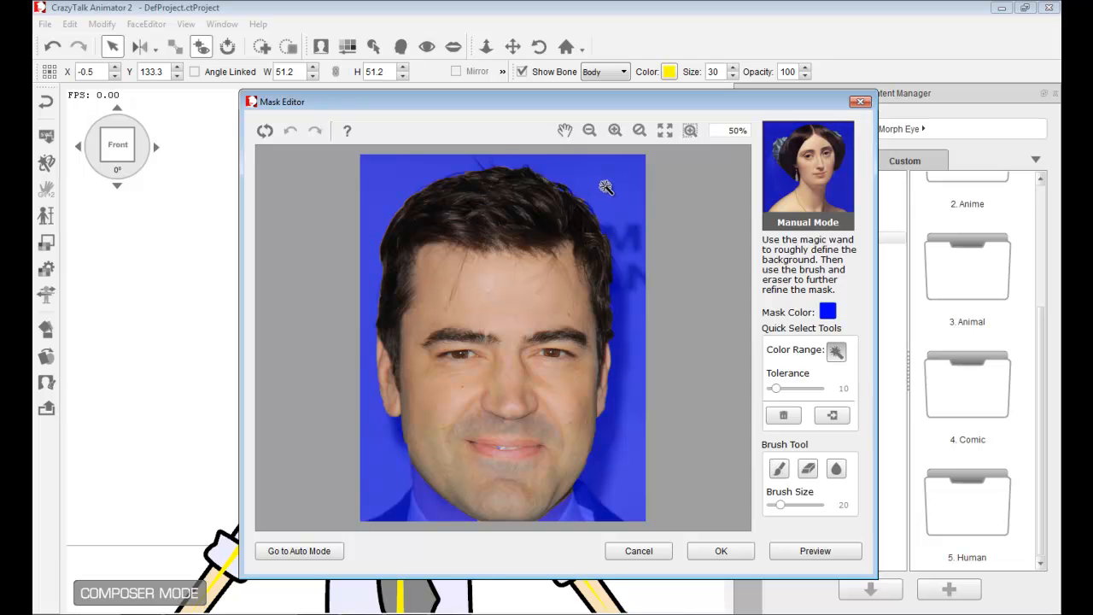
left_click(388, 178)
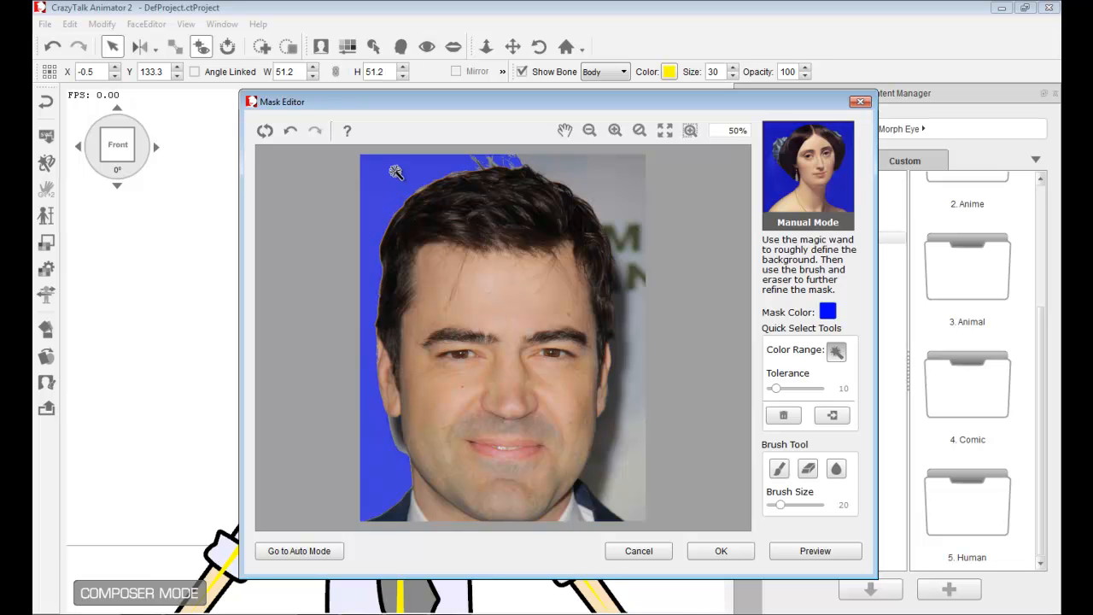
left_click(583, 176)
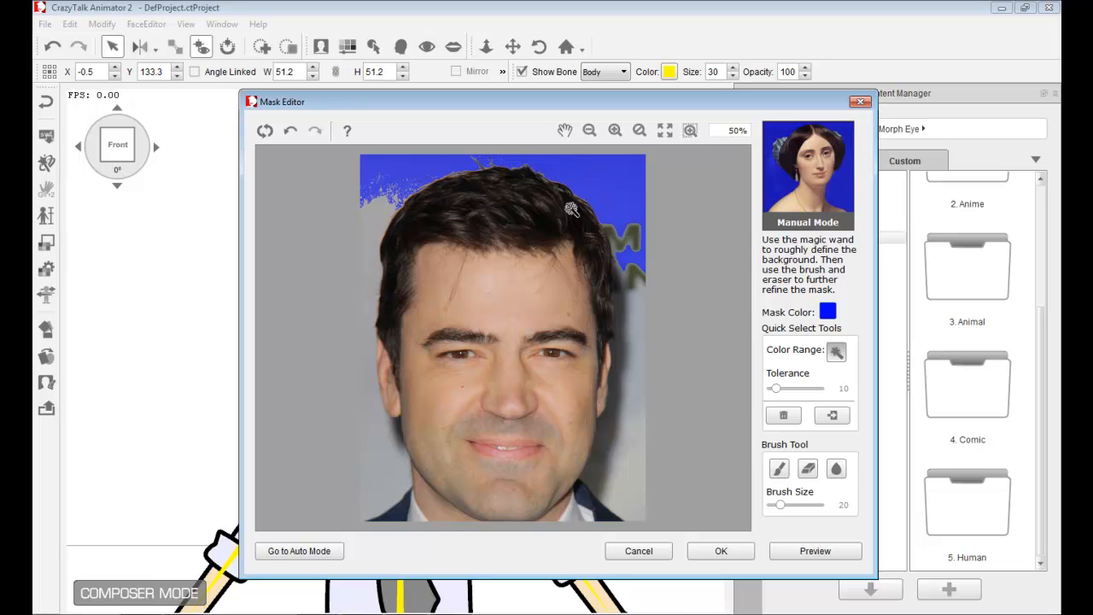
left_click(368, 228)
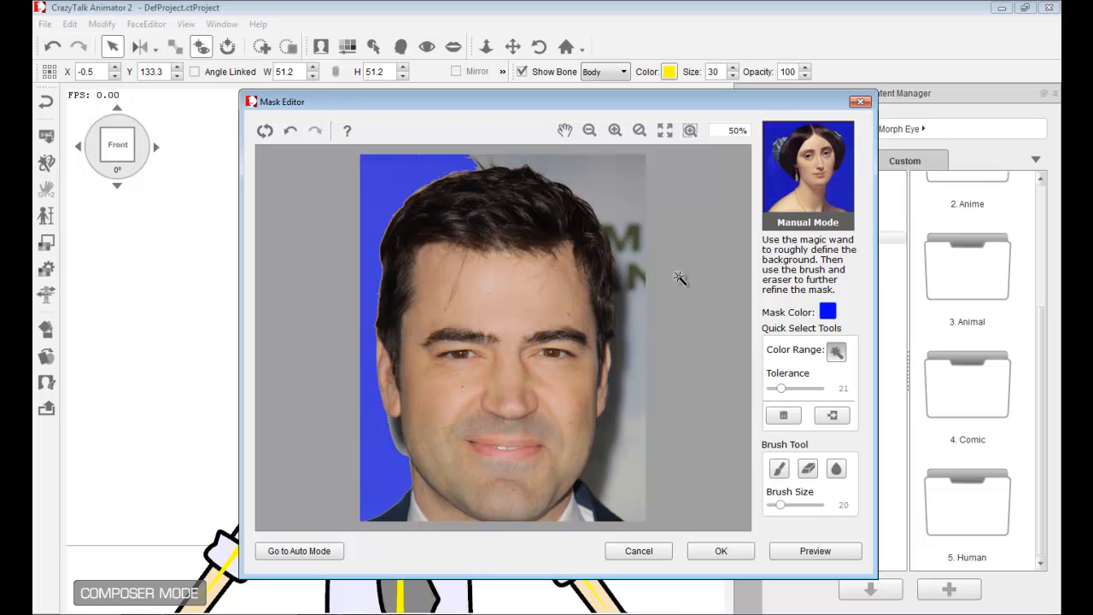
left_click(581, 174)
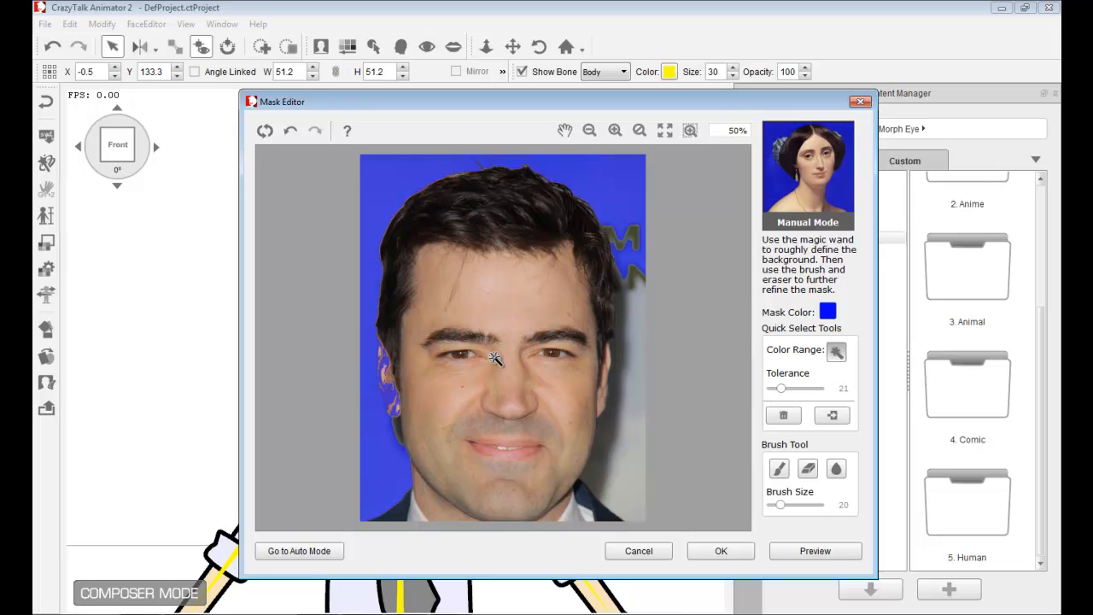
key("ctrl+z")
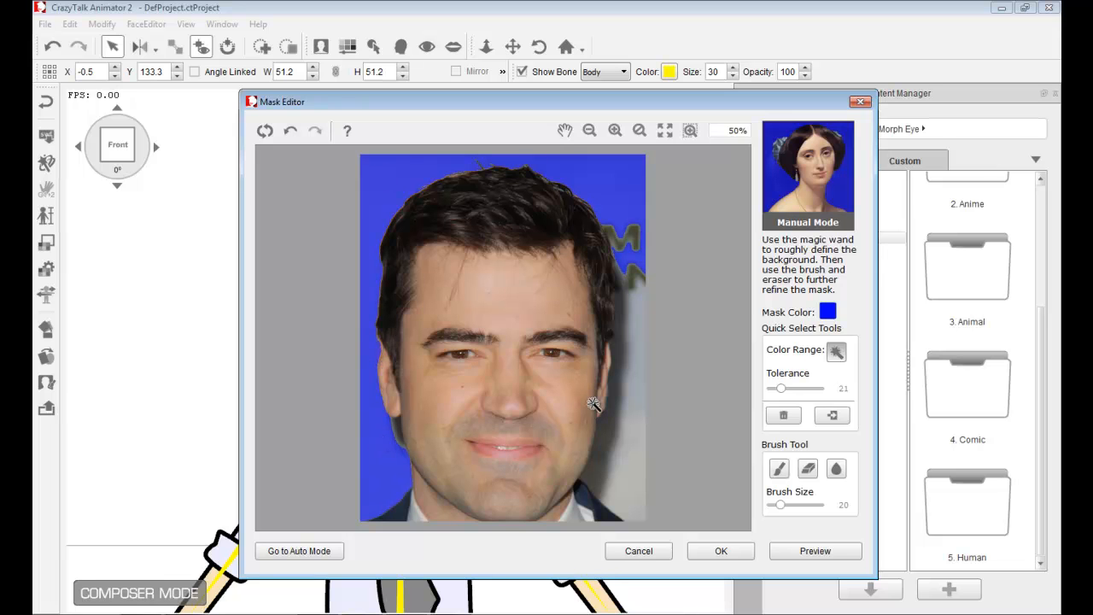
left_click(635, 487)
left_click(378, 265)
- Set the mask brush size to 71 and paint the background over the right side and bottom of the photo
left_click(783, 470)
left_click_drag(785, 508, 805, 505)
mouse_move(630, 269)
left_mouse_down()
mouse_move(621, 221)
mouse_move(634, 285)
mouse_move(628, 399)
mouse_move(589, 510)
mouse_move(628, 501)
mouse_move(649, 430)
mouse_move(627, 487)
mouse_move(563, 521)
left_mouse_up()
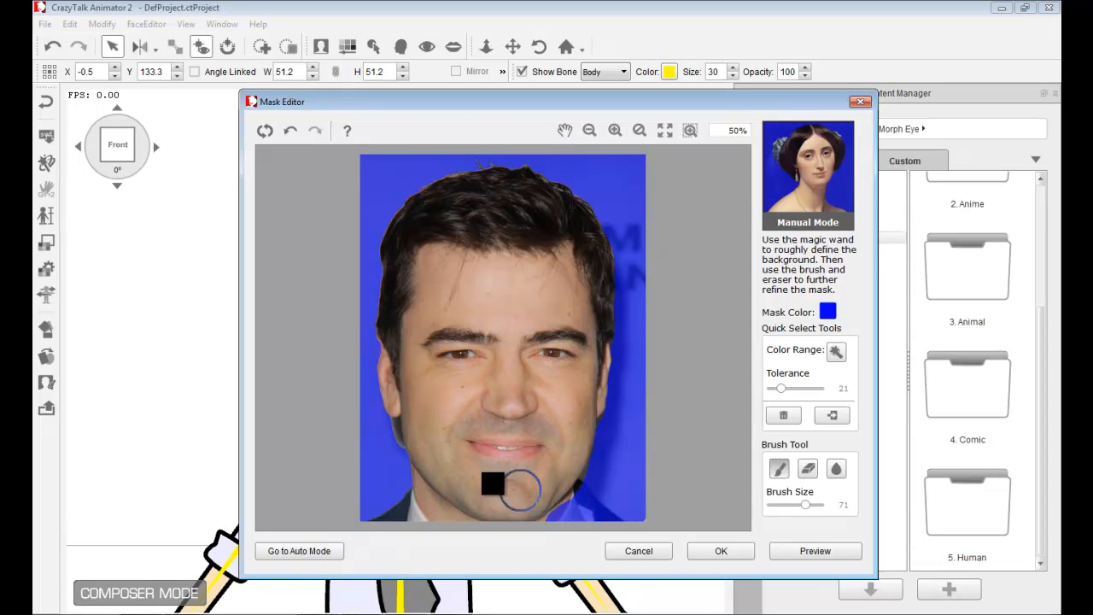
mouse_move(371, 440)
left_mouse_down()
mouse_move(400, 502)
mouse_move(382, 513)
mouse_move(400, 498)
mouse_move(396, 480)
mouse_move(426, 521)
mouse_move(460, 538)
mouse_move(413, 503)
mouse_move(378, 435)
left_mouse_up()
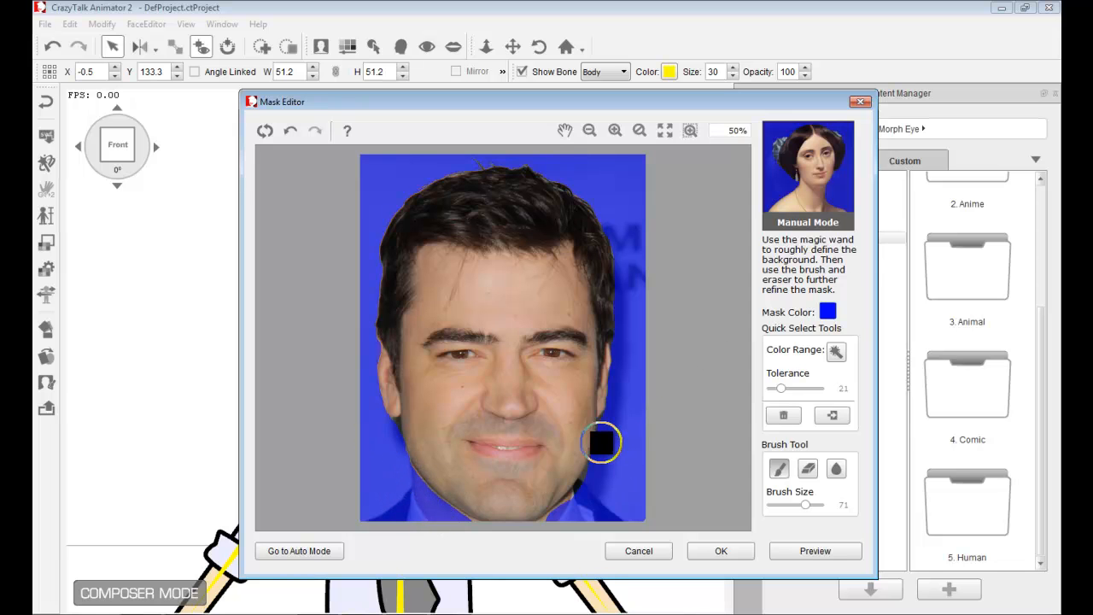
- Zoom in, reduce the brush size to 13, and paint the mask along the bottom edge of the chin
scroll(611, 435, "up", 2)
left_click_drag(747, 350, 749, 478)
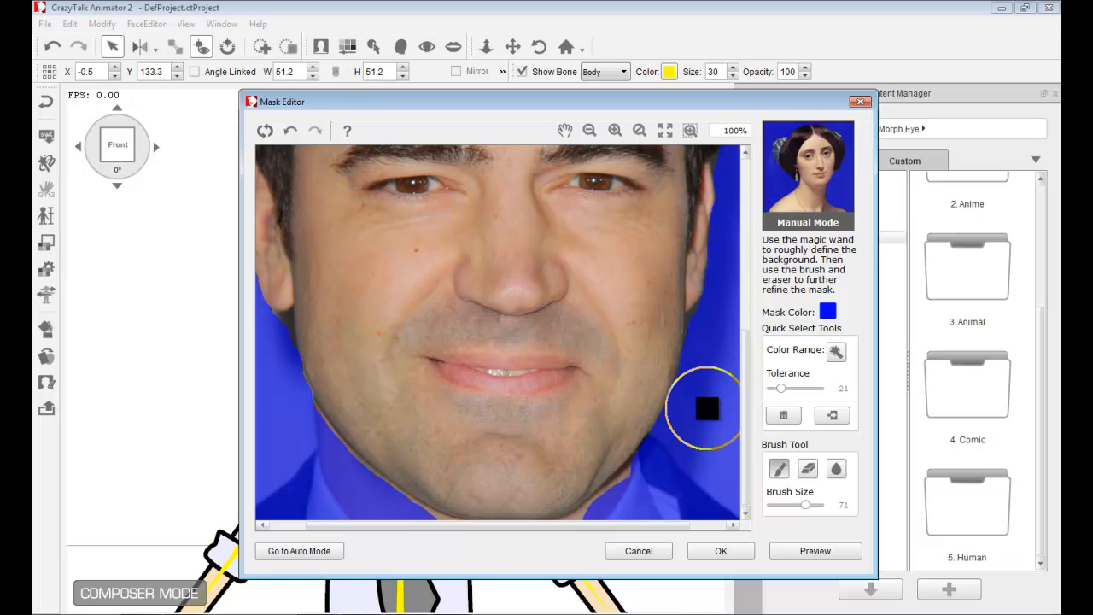
left_click_drag(803, 511, 787, 511)
scroll(634, 439, "up", 3)
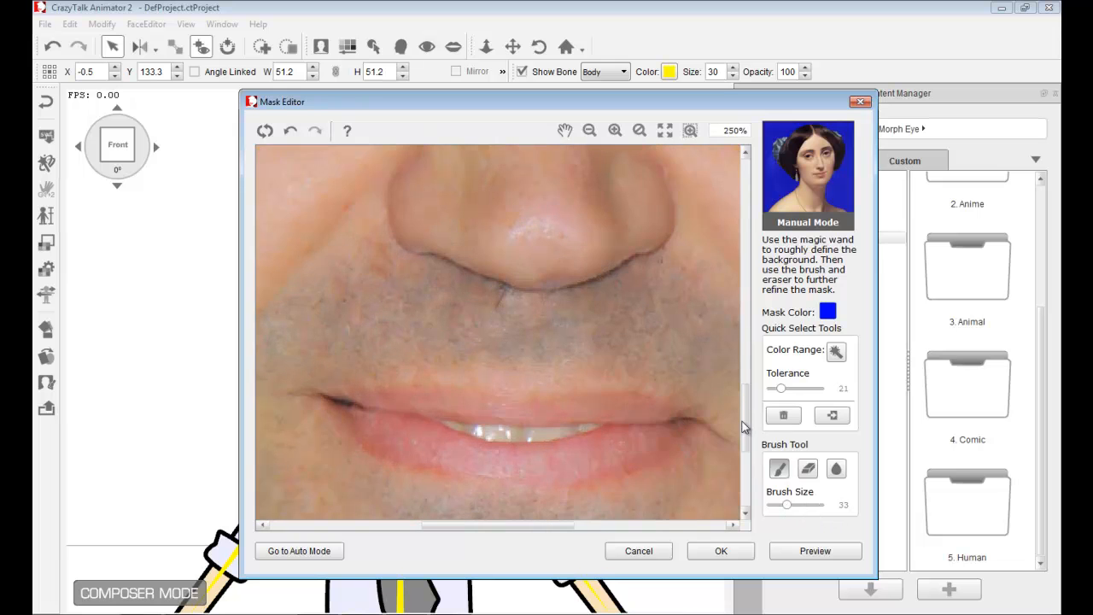
left_click_drag(743, 427, 686, 522)
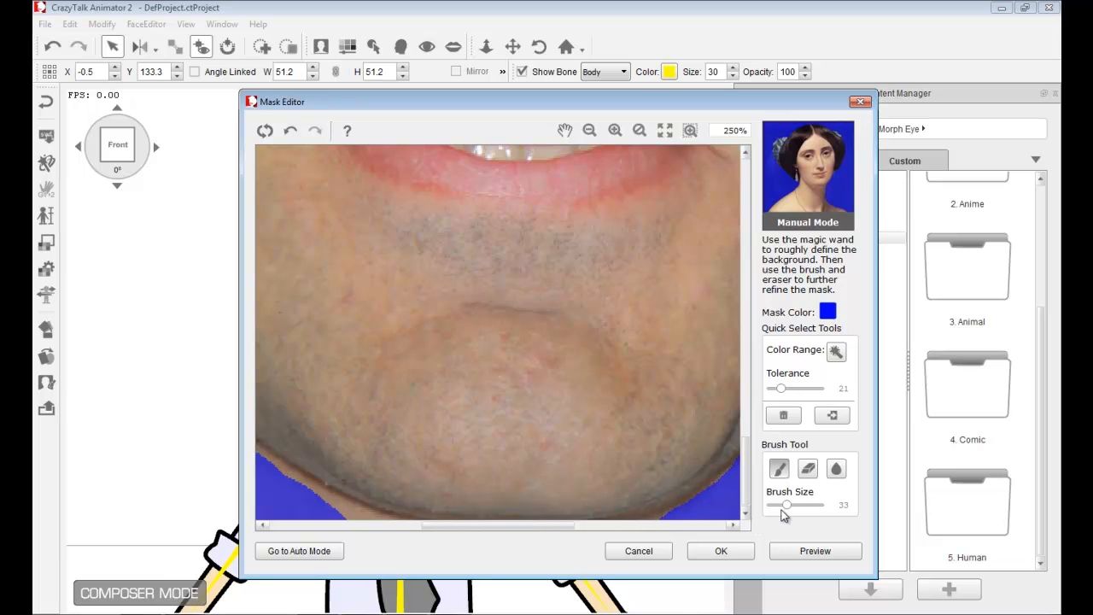
left_click_drag(787, 509, 777, 505)
mouse_move(342, 513)
left_mouse_down()
mouse_move(247, 464)
mouse_move(324, 514)
mouse_move(402, 537)
left_mouse_up()
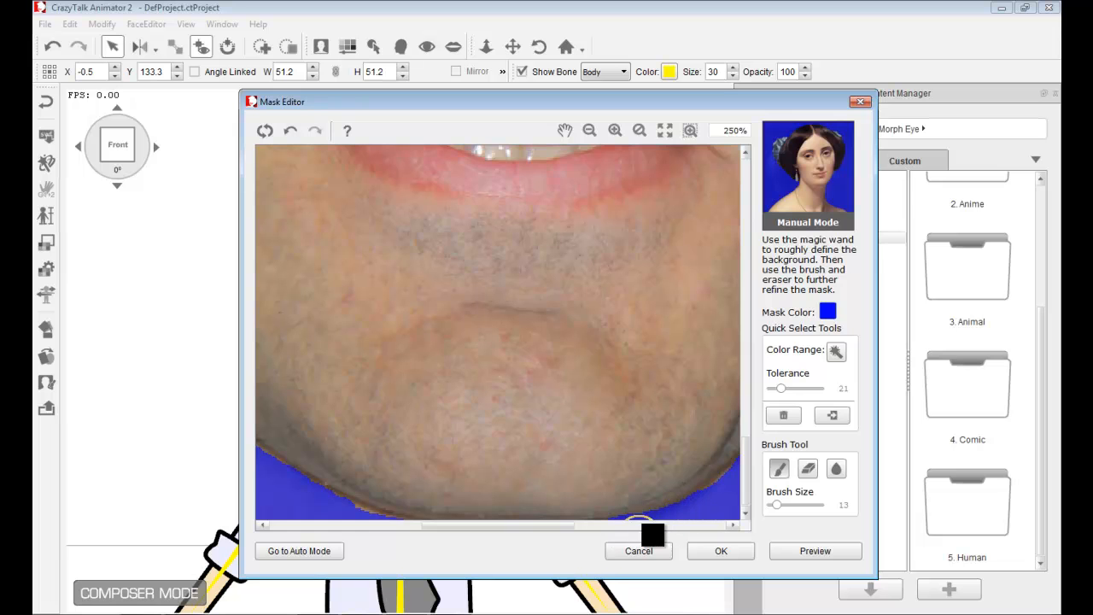
- Touch up the mask edge along the left jaw just below the ear
scroll(652, 456, "down", 5)
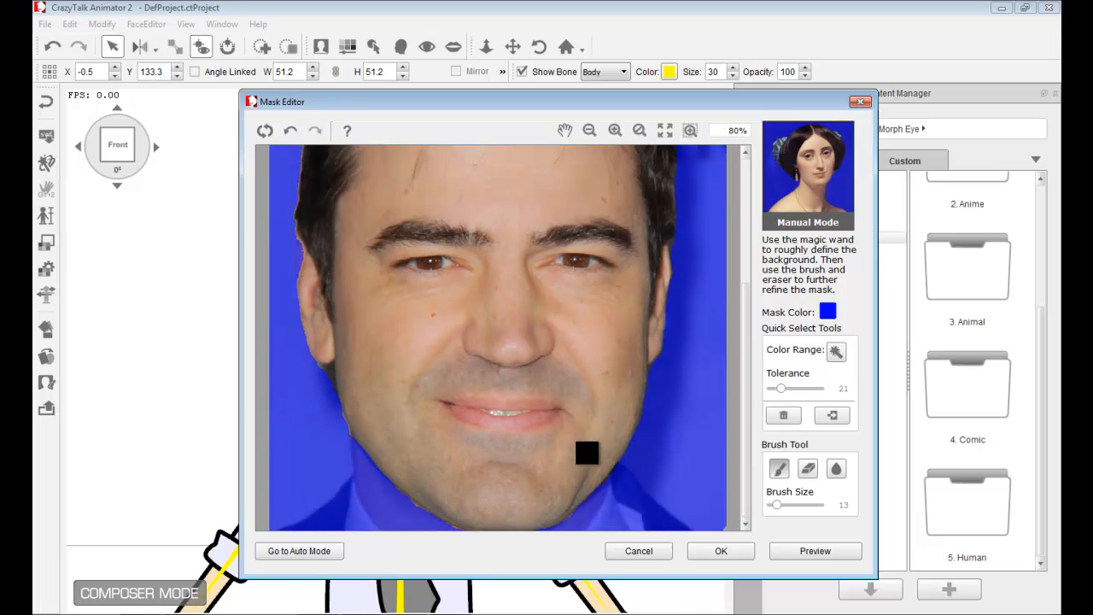
scroll(317, 395, "up", 5)
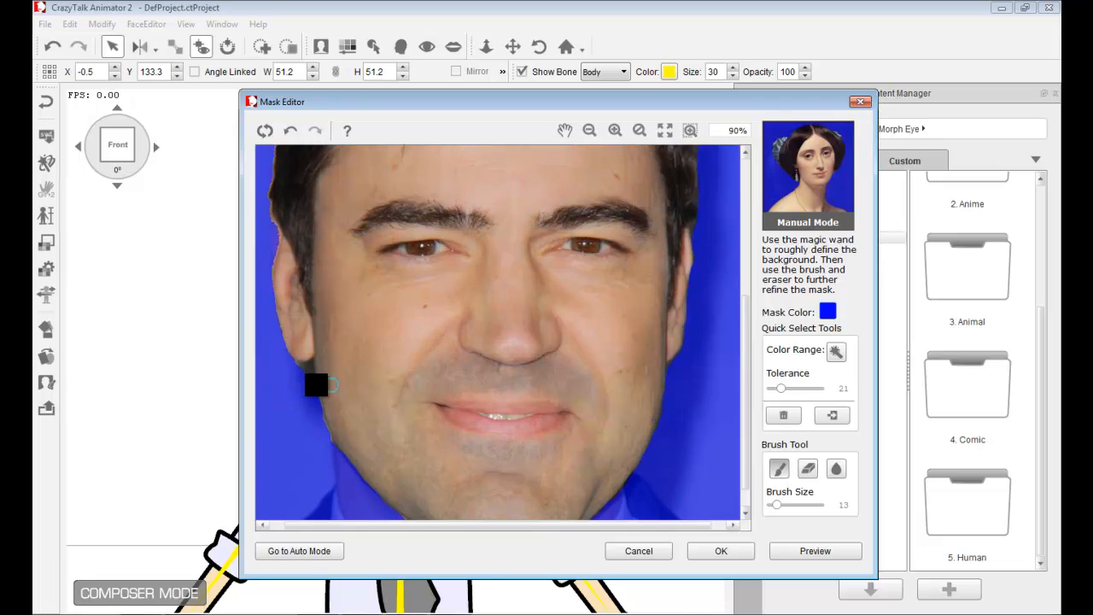
left_click_drag(549, 524, 402, 532)
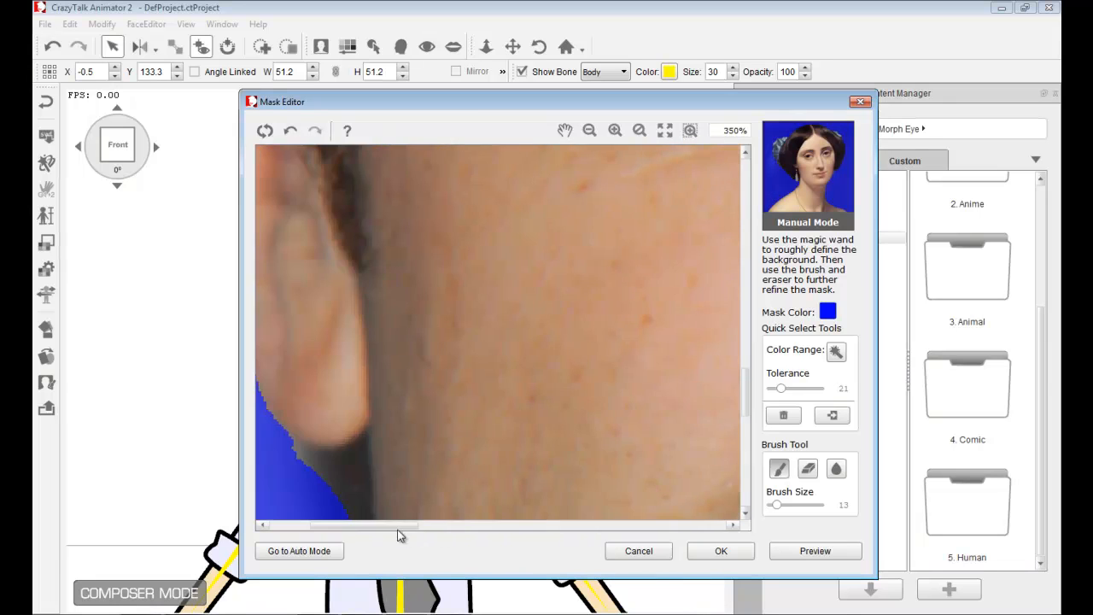
scroll(433, 475, "up", 2)
left_click_drag(749, 383, 749, 412)
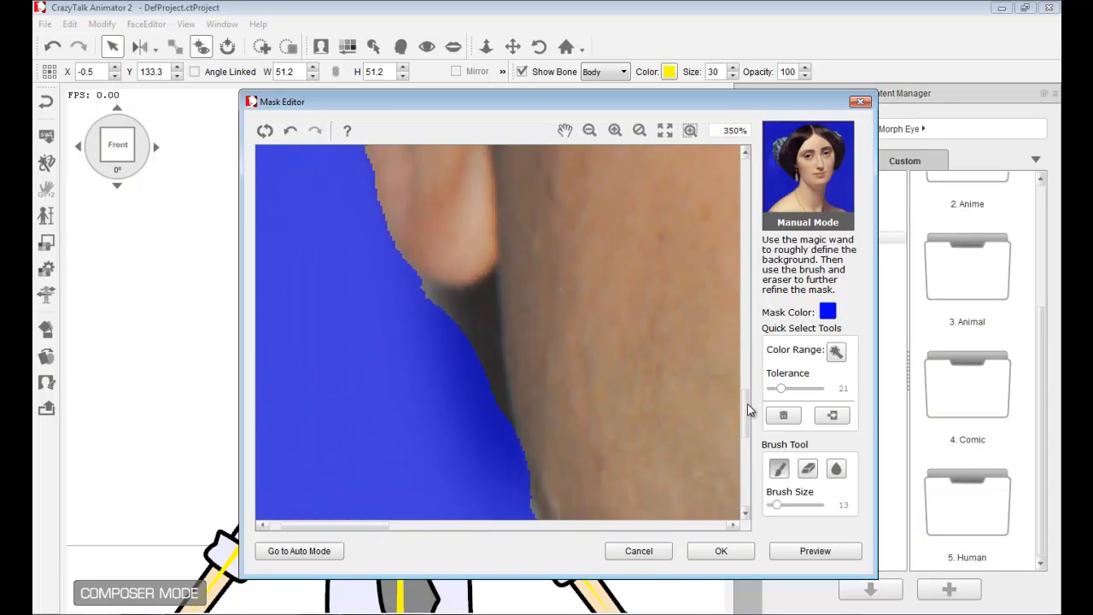
mouse_move(495, 429)
left_mouse_down()
mouse_move(472, 317)
mouse_move(416, 303)
mouse_move(428, 330)
mouse_move(474, 363)
mouse_move(476, 397)
left_mouse_up()
- Switch to the smoothing brush and refine the mask edge along the right side of the jaw and neck
scroll(651, 420, "down", 5)
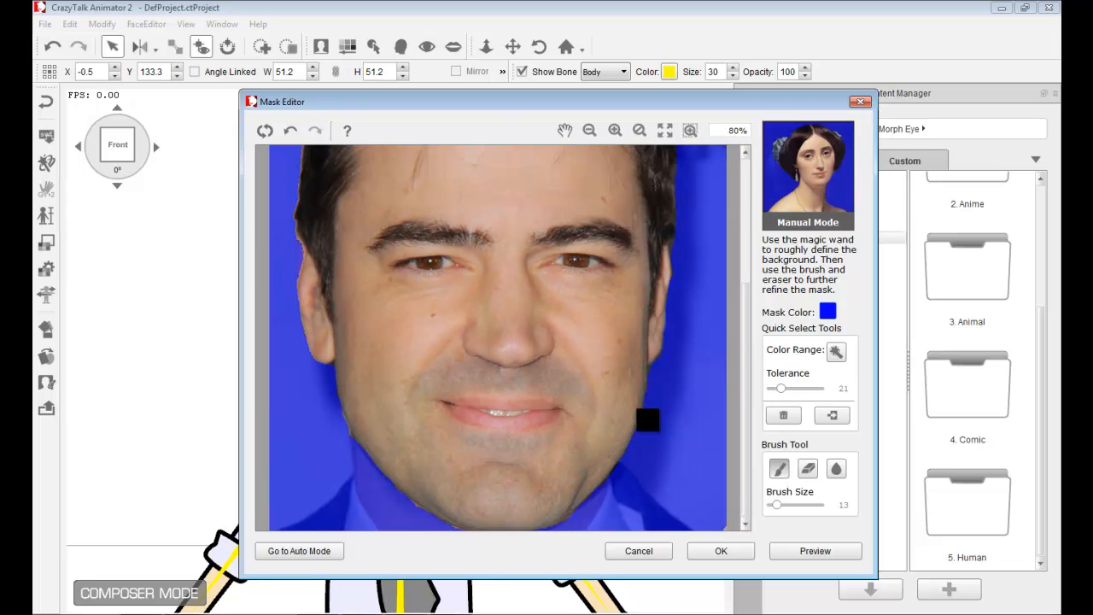
scroll(684, 466, "up", 2)
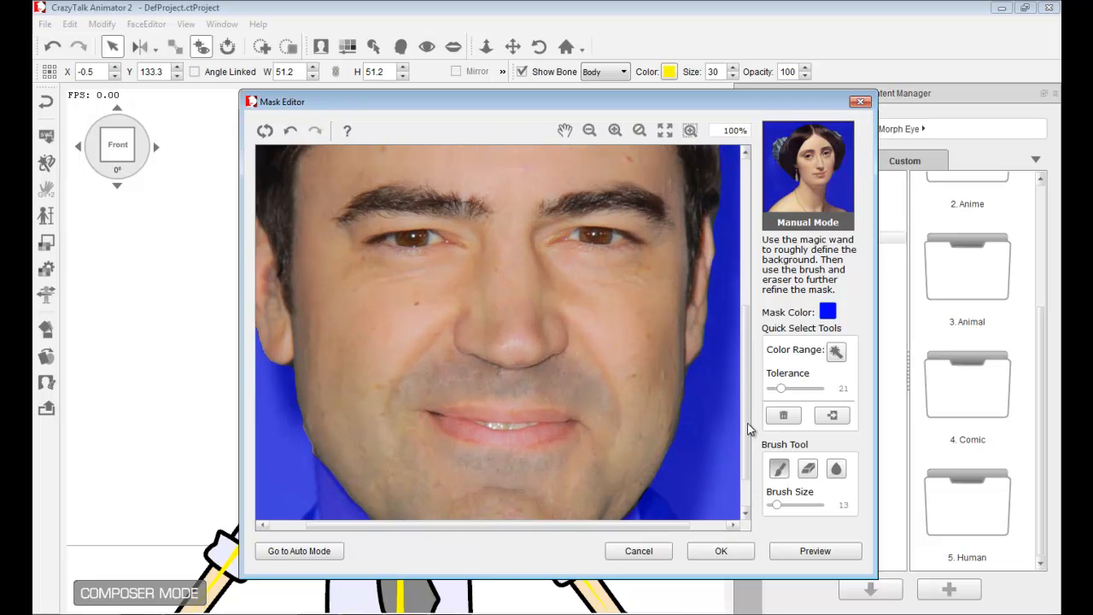
scroll(747, 423, "down", 1)
left_click(838, 469)
scroll(687, 435, "up", 3)
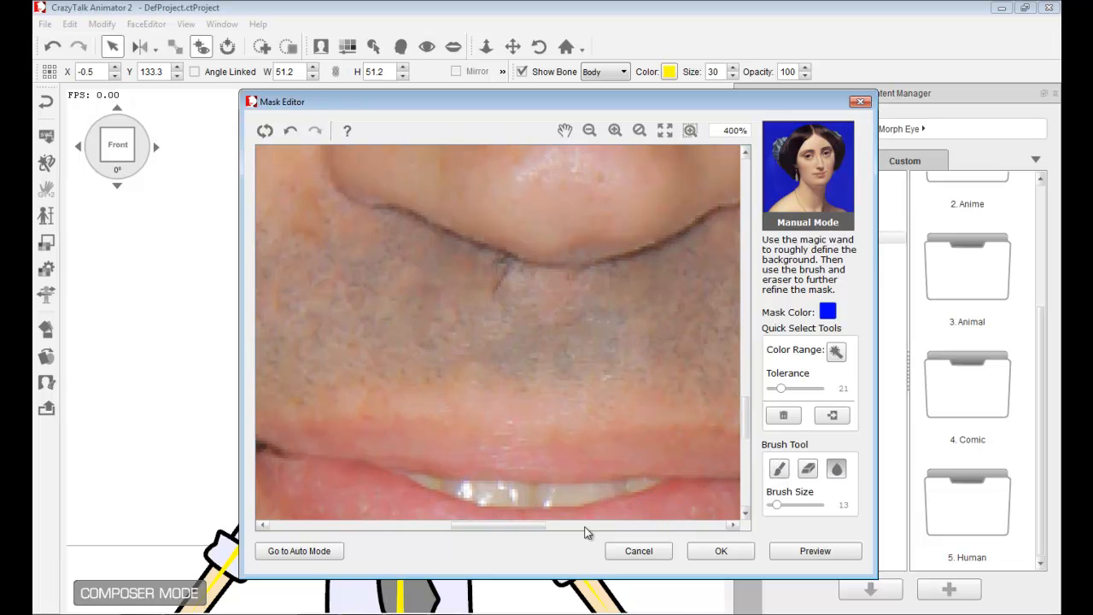
left_click_drag(542, 525, 667, 526)
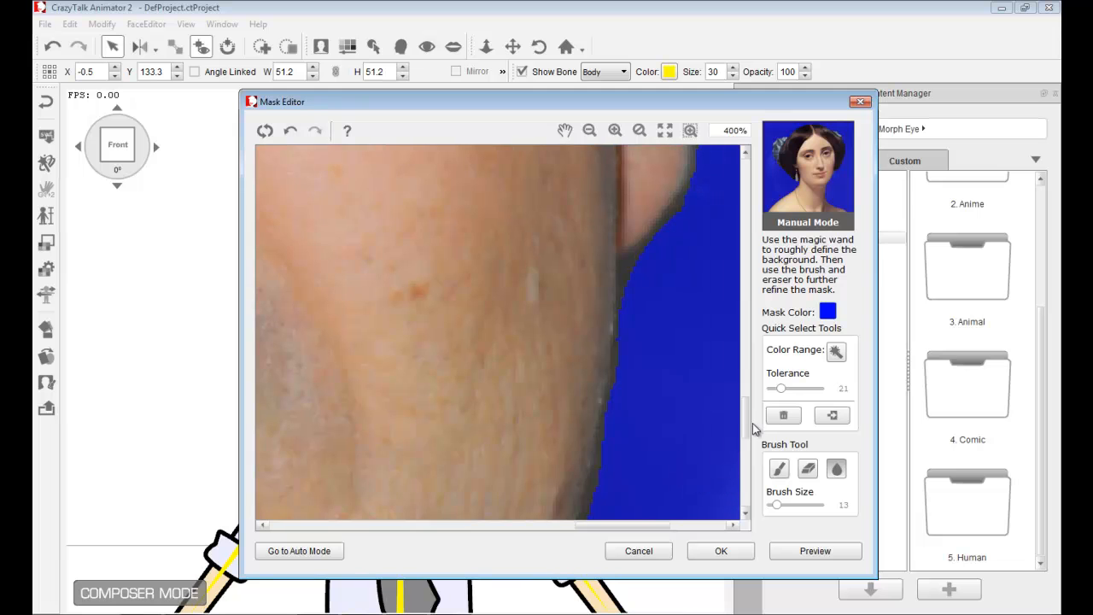
scroll(747, 431, "down", 1)
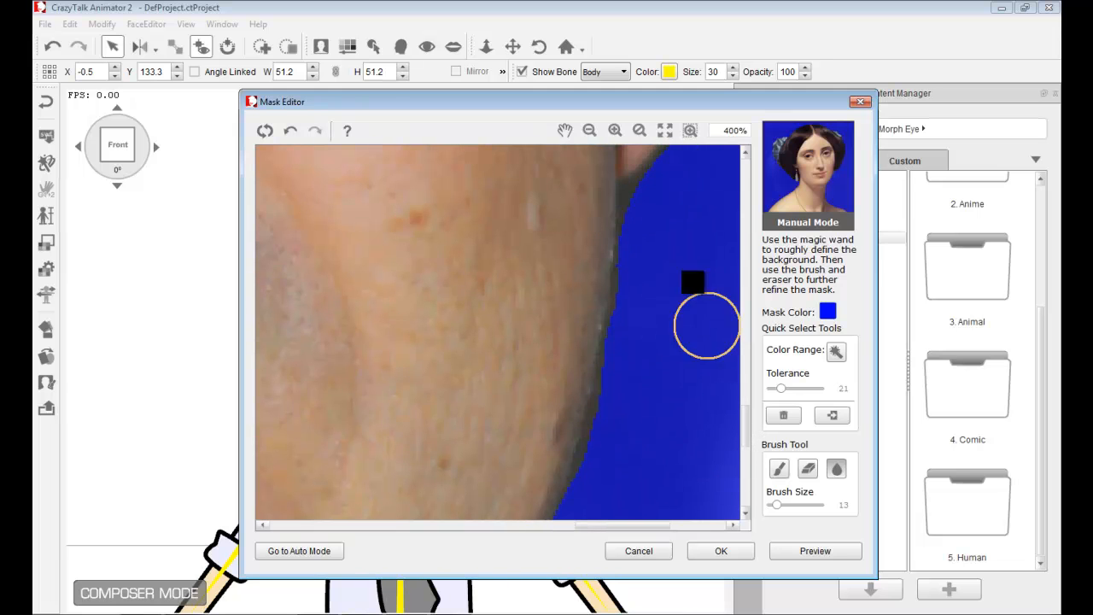
mouse_move(641, 199)
left_mouse_down()
mouse_move(615, 251)
mouse_move(589, 420)
left_mouse_up()
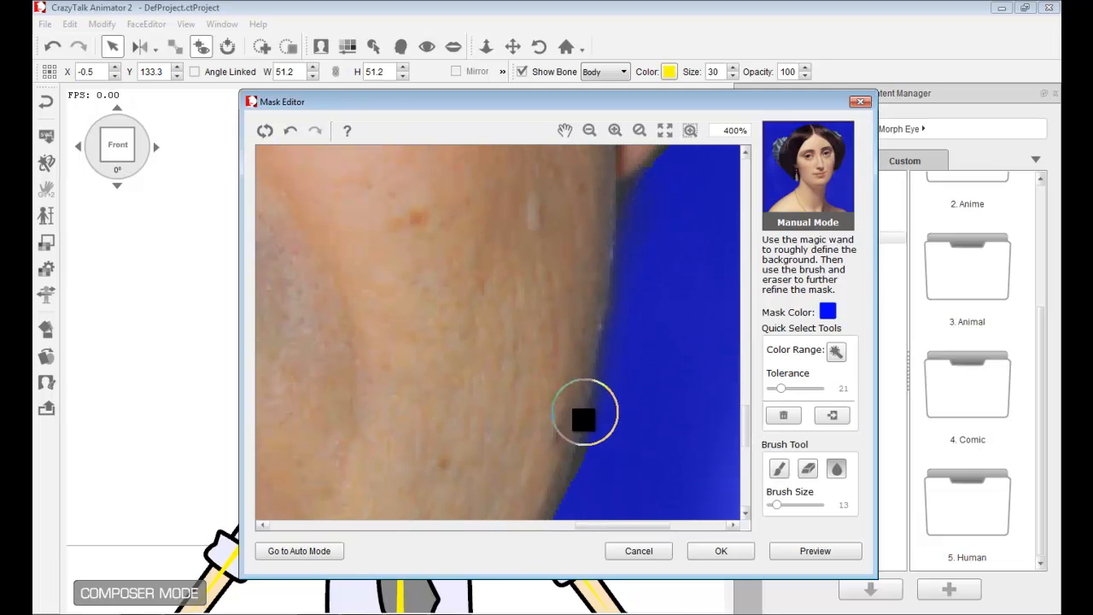
scroll(737, 445, "down", 3)
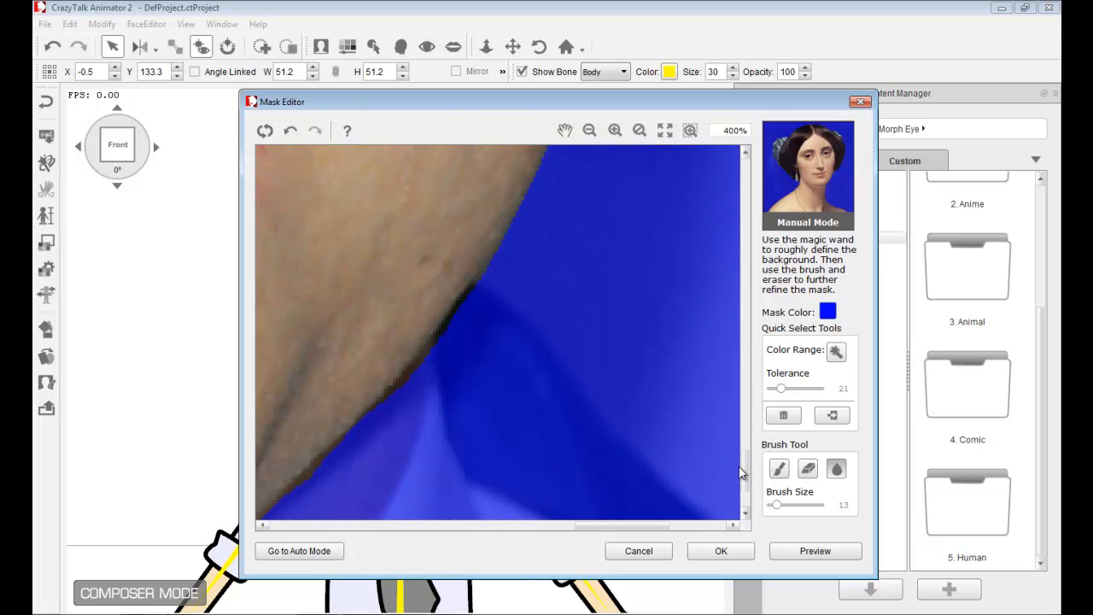
mouse_move(524, 207)
left_mouse_down()
mouse_move(464, 330)
mouse_move(391, 427)
mouse_move(324, 484)
left_mouse_up()
- Smooth the mask edge along the underside of the jaw and chin
left_click_drag(608, 525, 551, 527)
left_click_drag(744, 460, 744, 479)
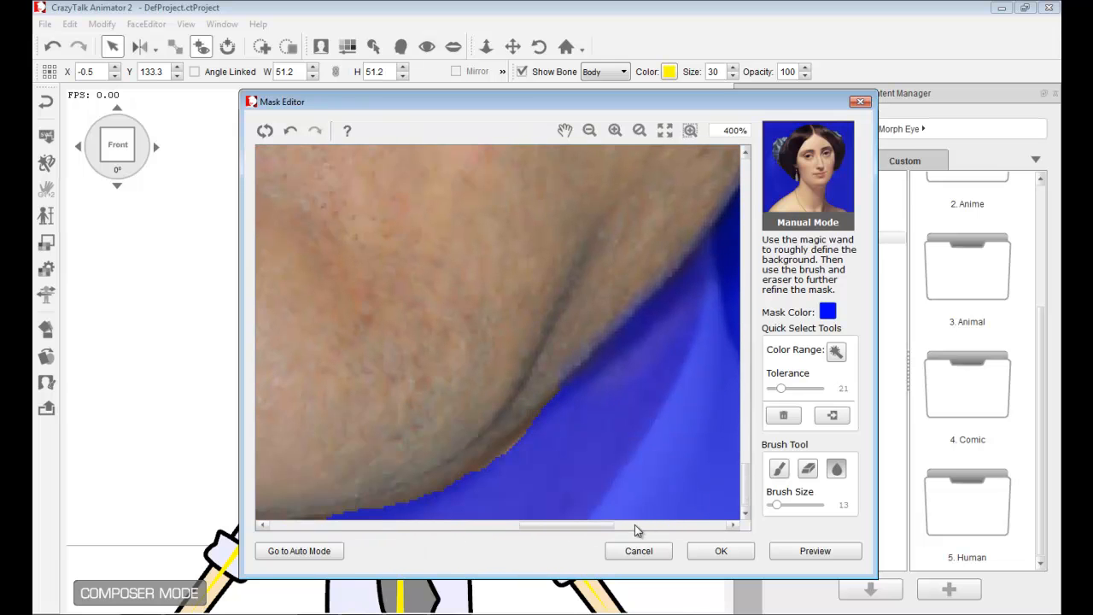
left_click_drag(604, 525, 583, 527)
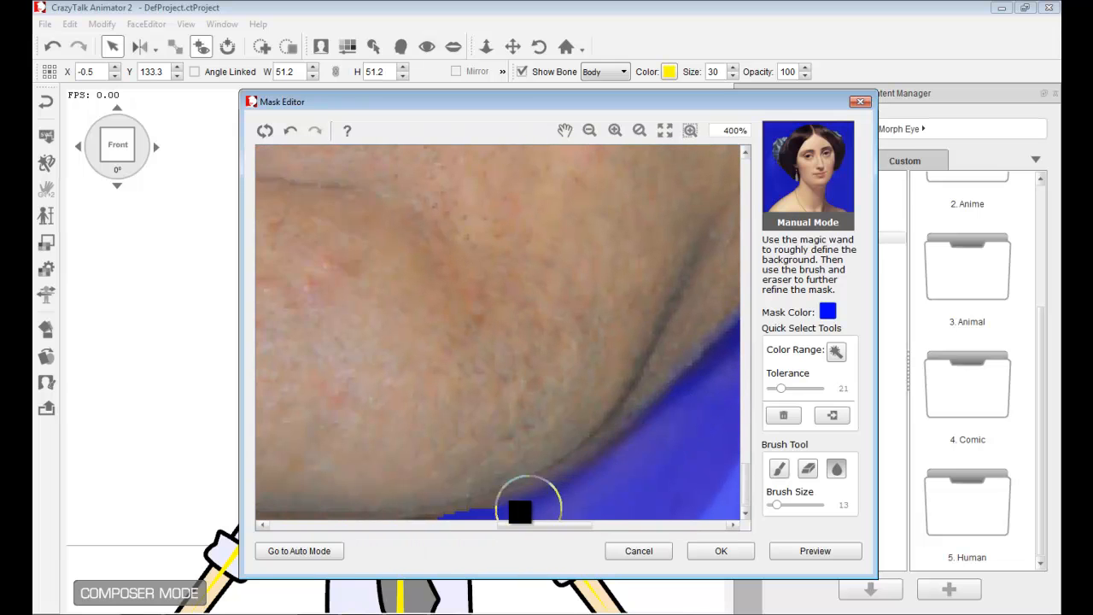
mouse_move(552, 525)
left_mouse_down()
mouse_move(491, 540)
mouse_move(478, 533)
left_mouse_up()
mouse_move(363, 496)
left_mouse_down()
mouse_move(484, 533)
mouse_move(298, 467)
mouse_move(251, 427)
mouse_move(373, 490)
left_mouse_up()
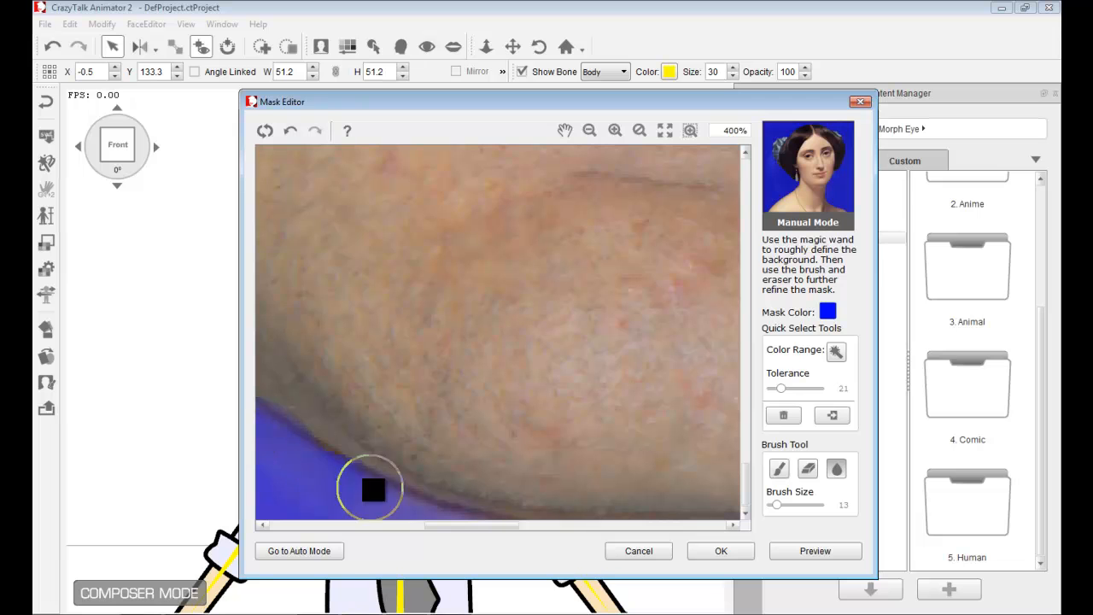
left_click_drag(470, 528, 410, 527)
mouse_move(434, 330)
left_mouse_down()
mouse_move(492, 356)
mouse_move(313, 163)
left_mouse_up()
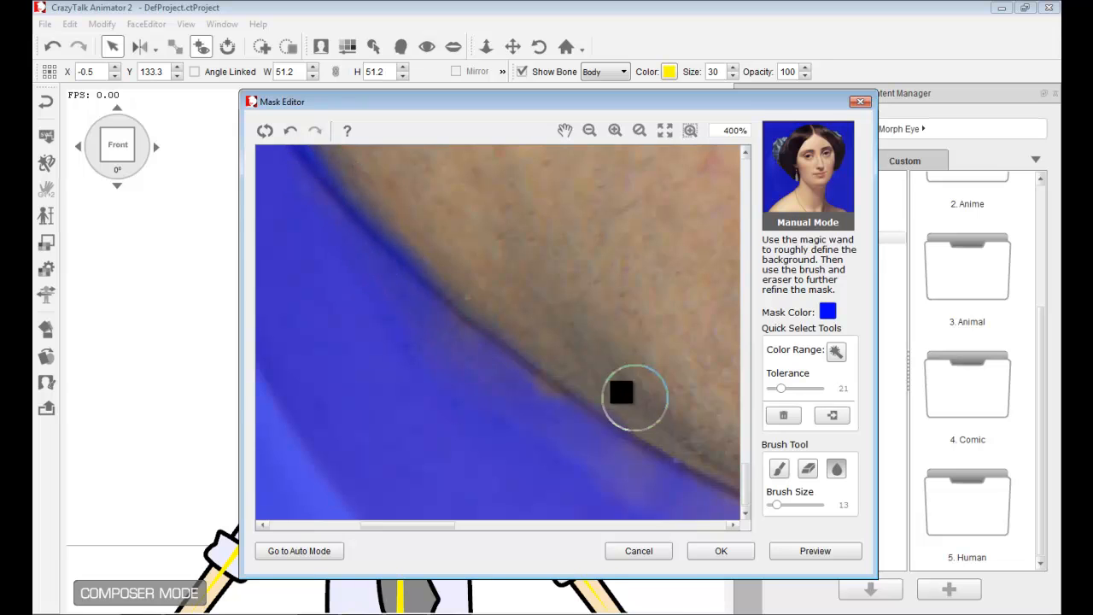
scroll(621, 392, "down", 3)
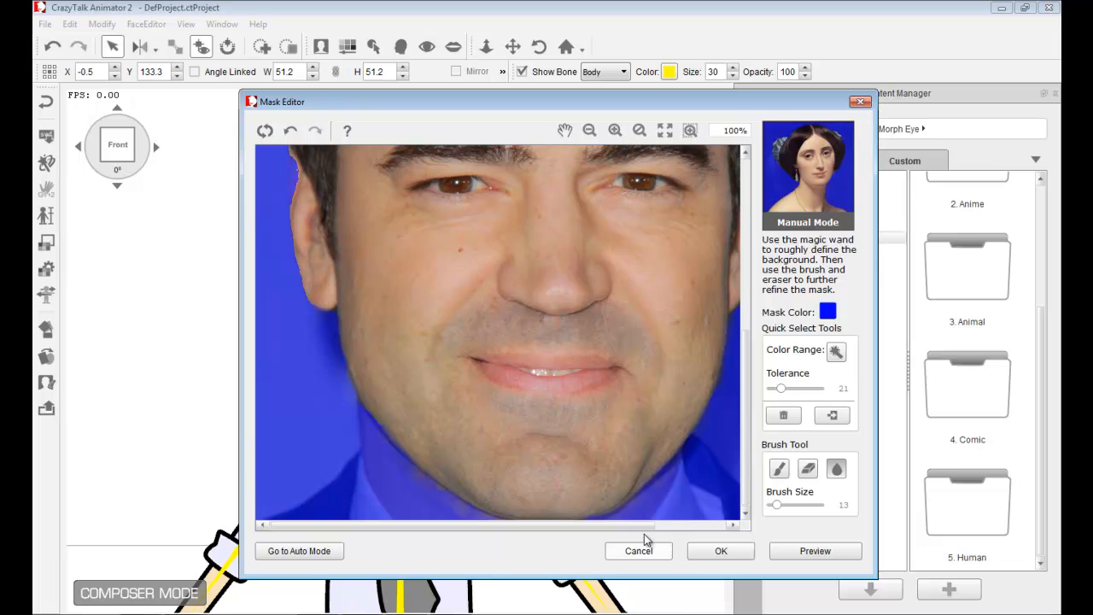
- Zoom out, preview the finished mask, and apply it to the face photo
left_click_drag(610, 526, 660, 525)
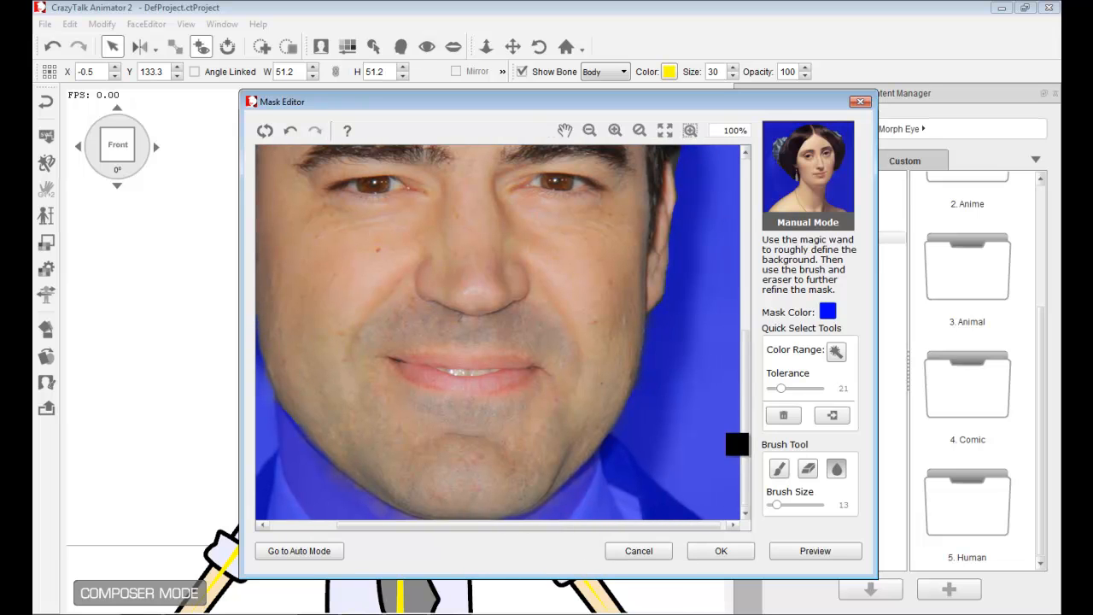
scroll(590, 317, "down", 3)
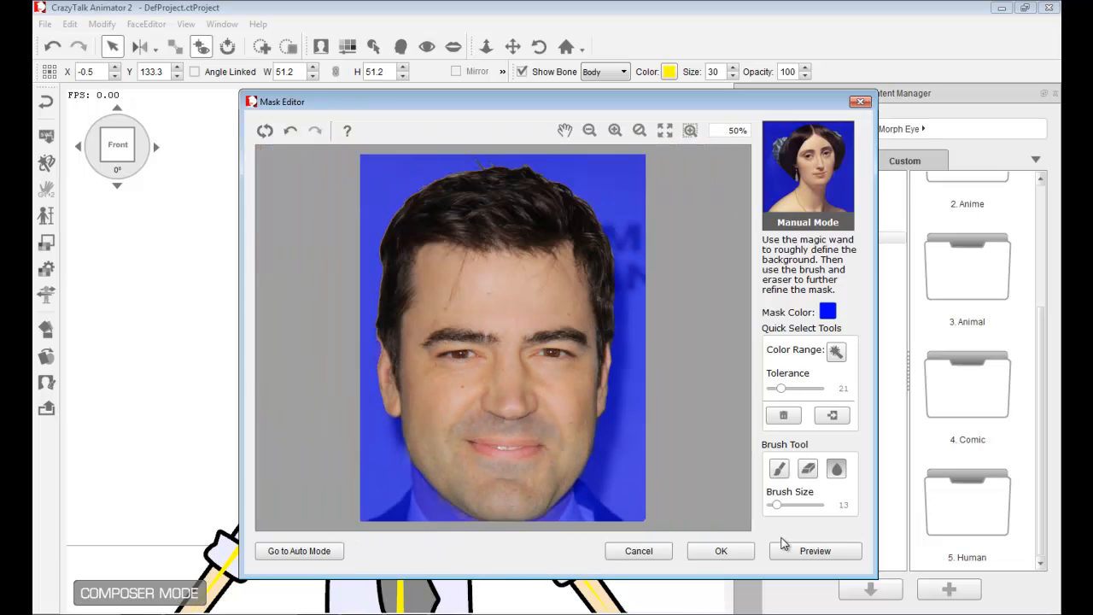
left_click(799, 550)
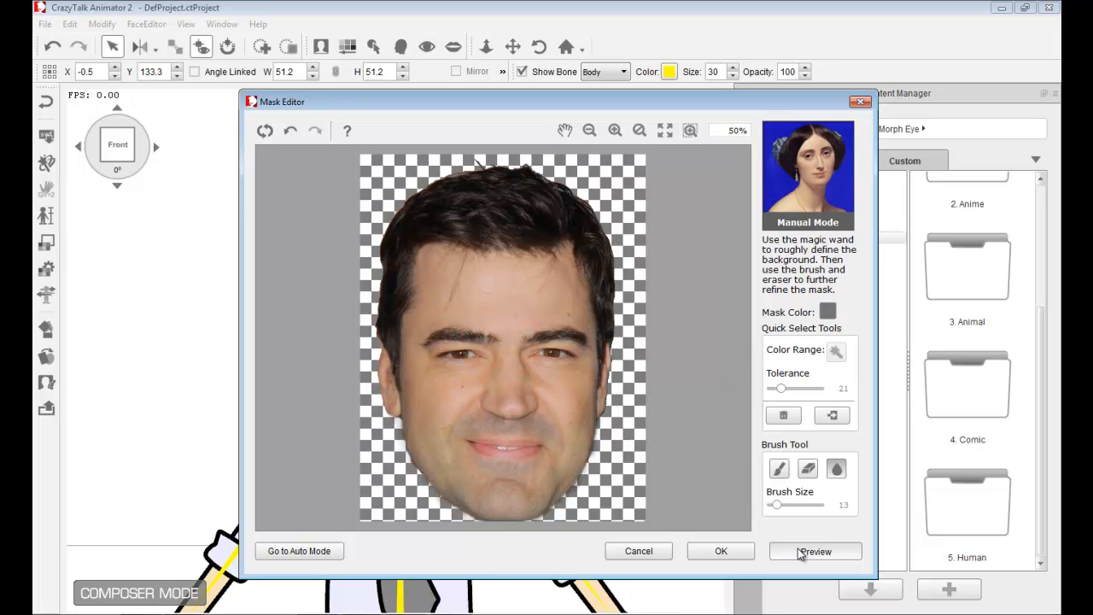
left_click(720, 552)
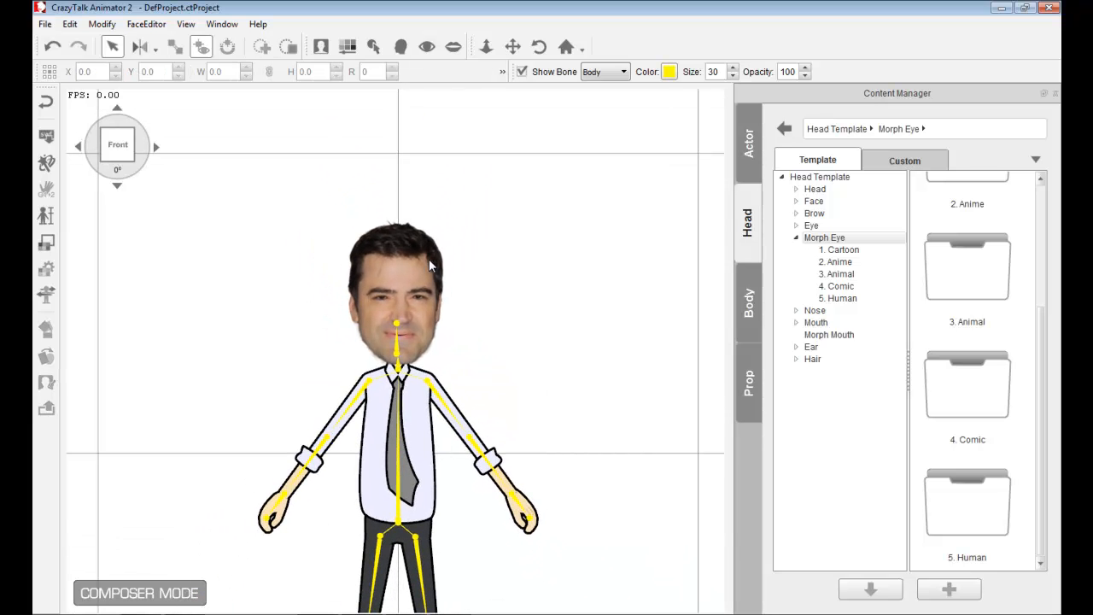
- Scale the face photo on the character's head up to 63 and deselect it
left_click(445, 235)
left_click_drag(453, 219, 484, 197)
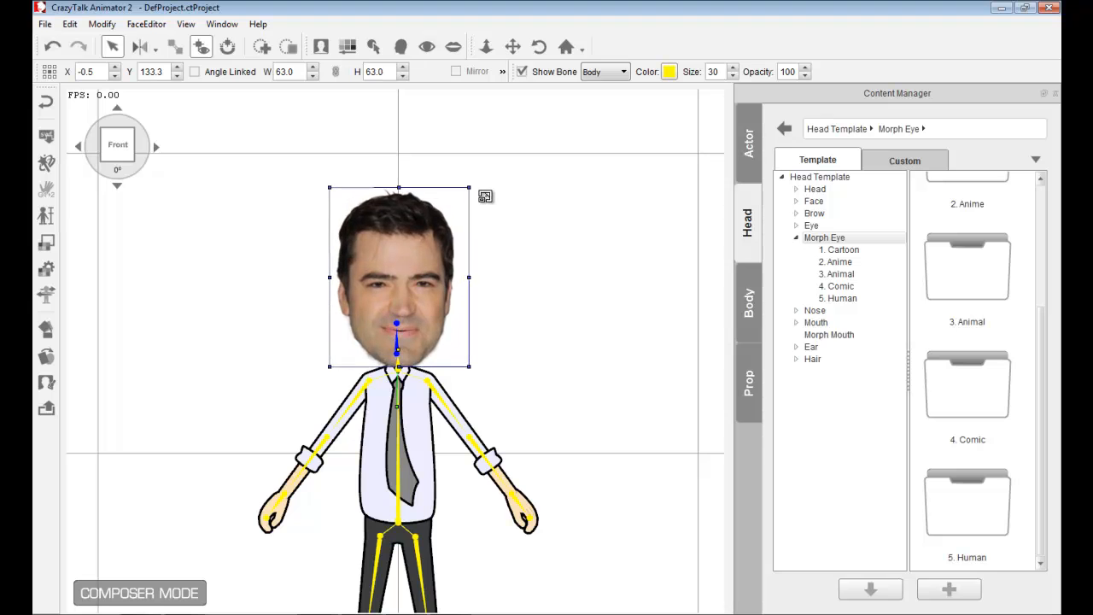
left_click(526, 319)
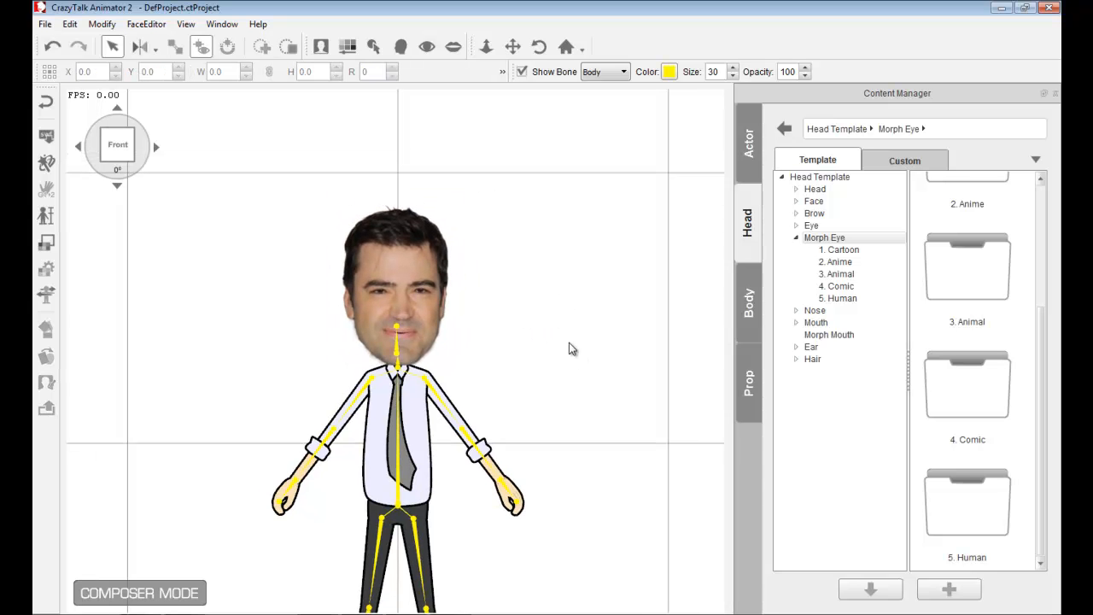
key("x")
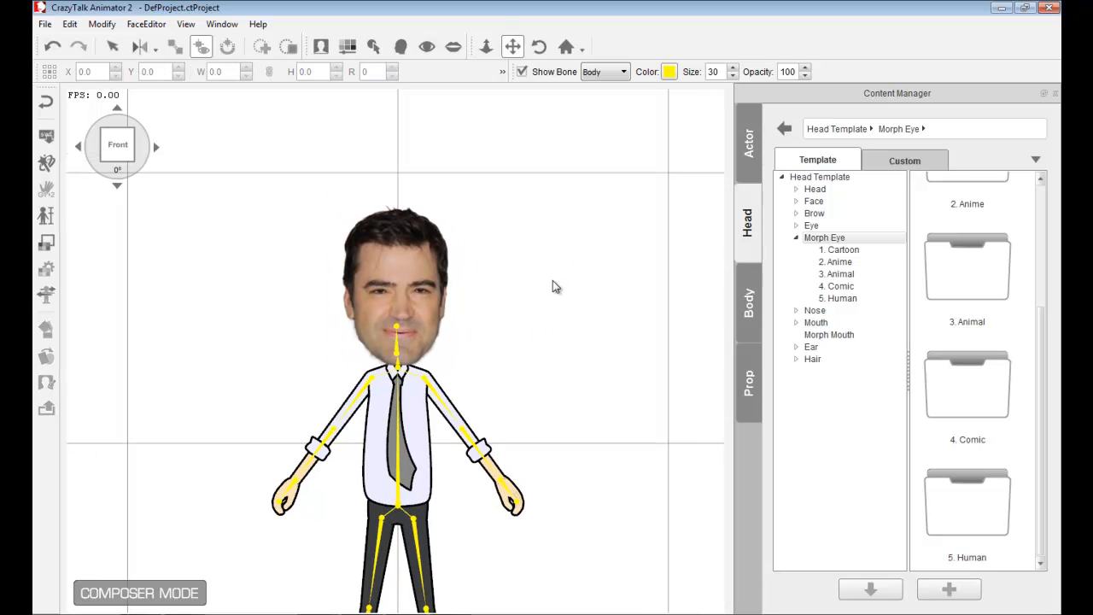
- Return to the stage and select the Security Guard actor
left_click_drag(554, 349, 554, 244)
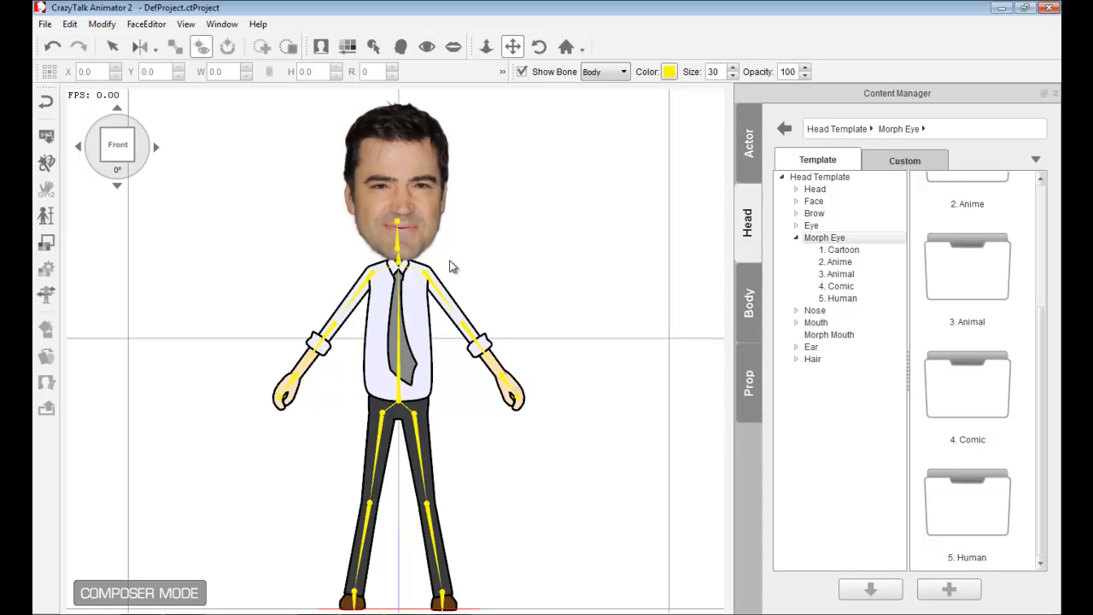
left_click(48, 103)
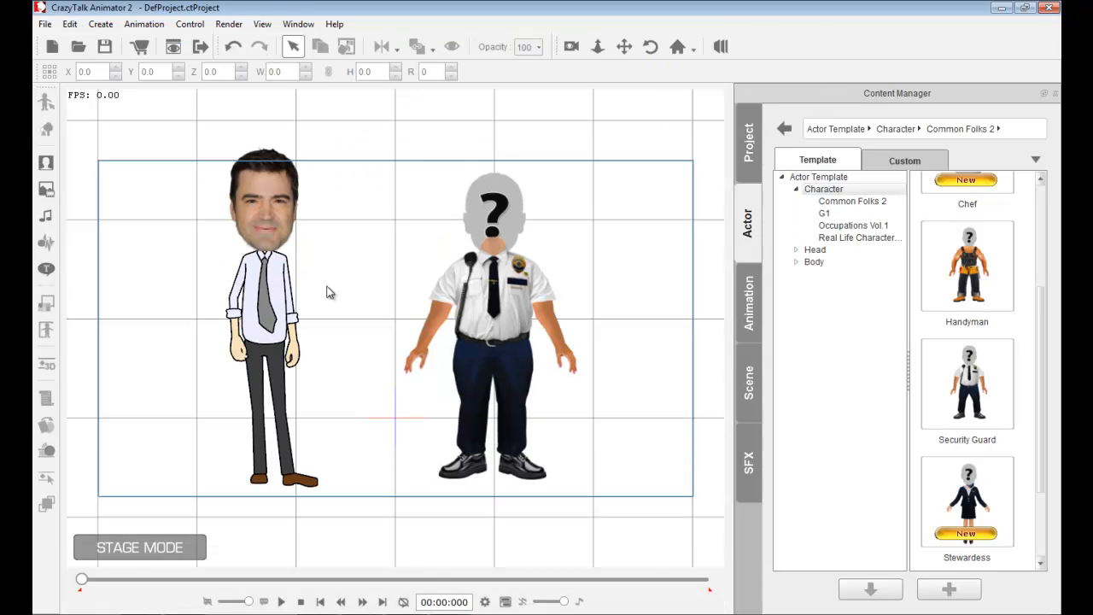
left_click(271, 291)
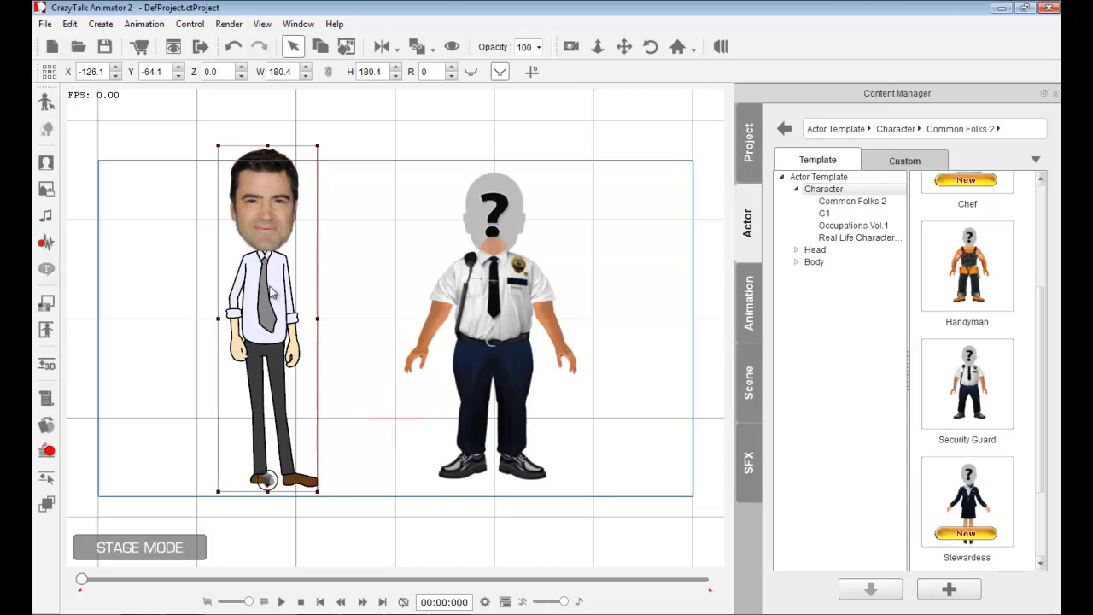
left_click(513, 270)
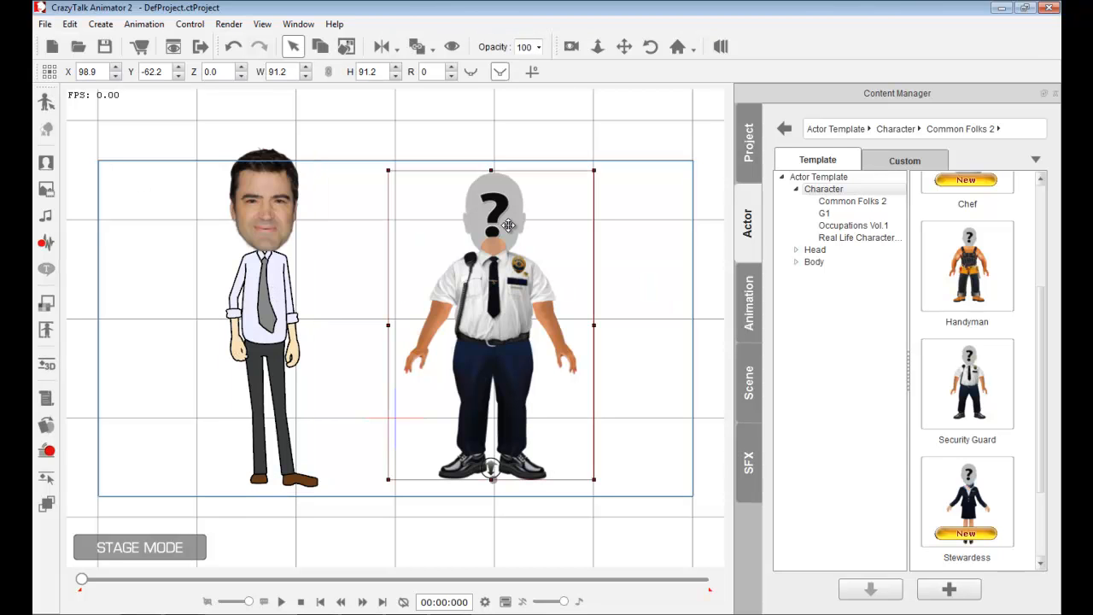
- Create a new face for the Security Guard from the photo ron-livingston3.png, accepting the default fitting and replacing its head
left_click(46, 163)
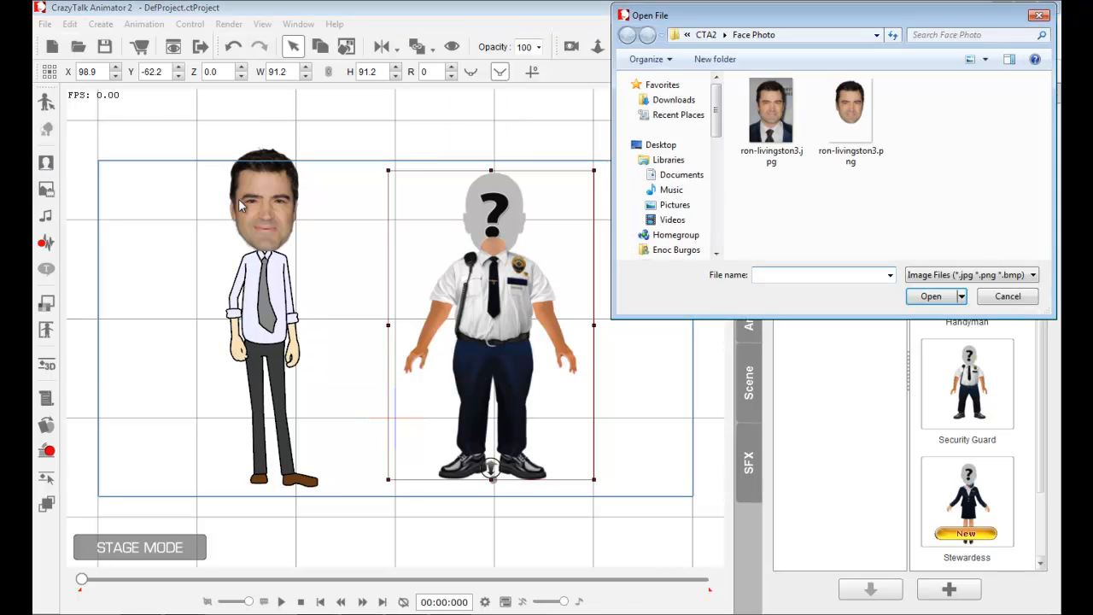
left_click(851, 115)
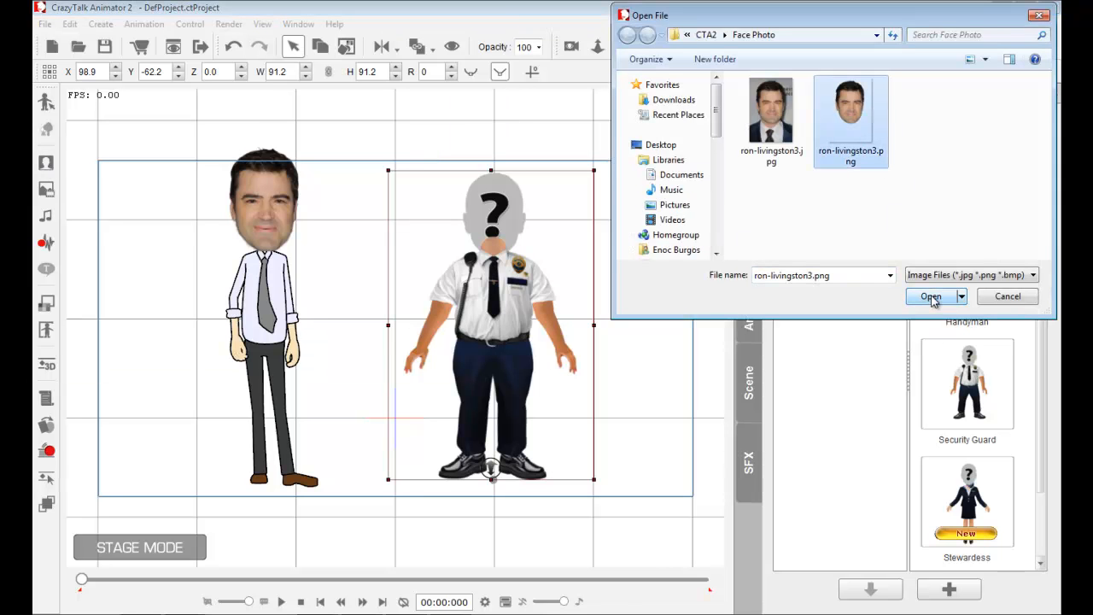
left_click(931, 297)
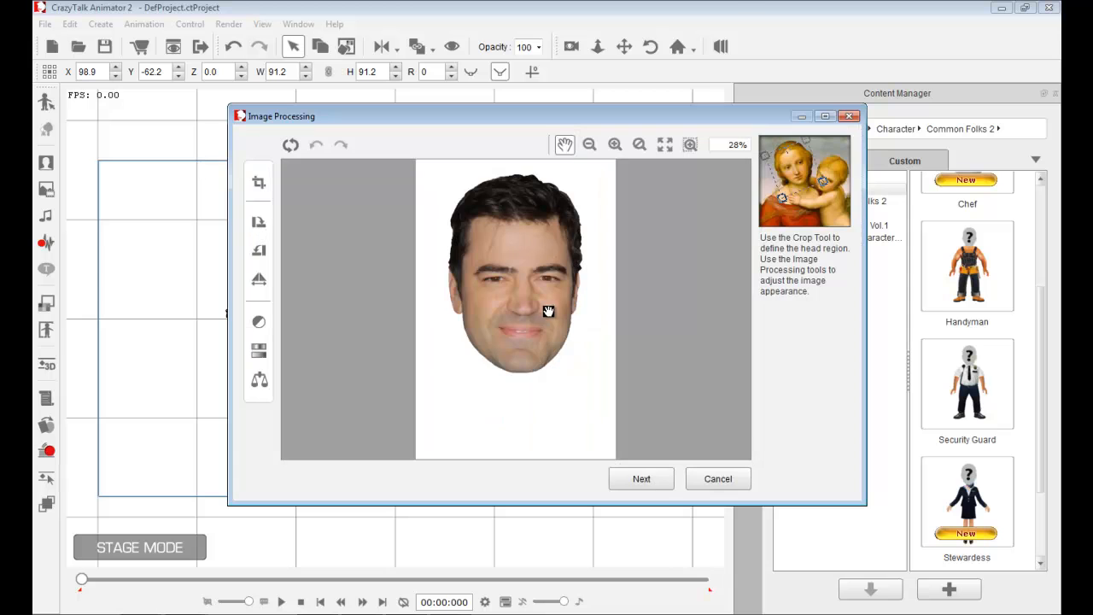
left_click(654, 481)
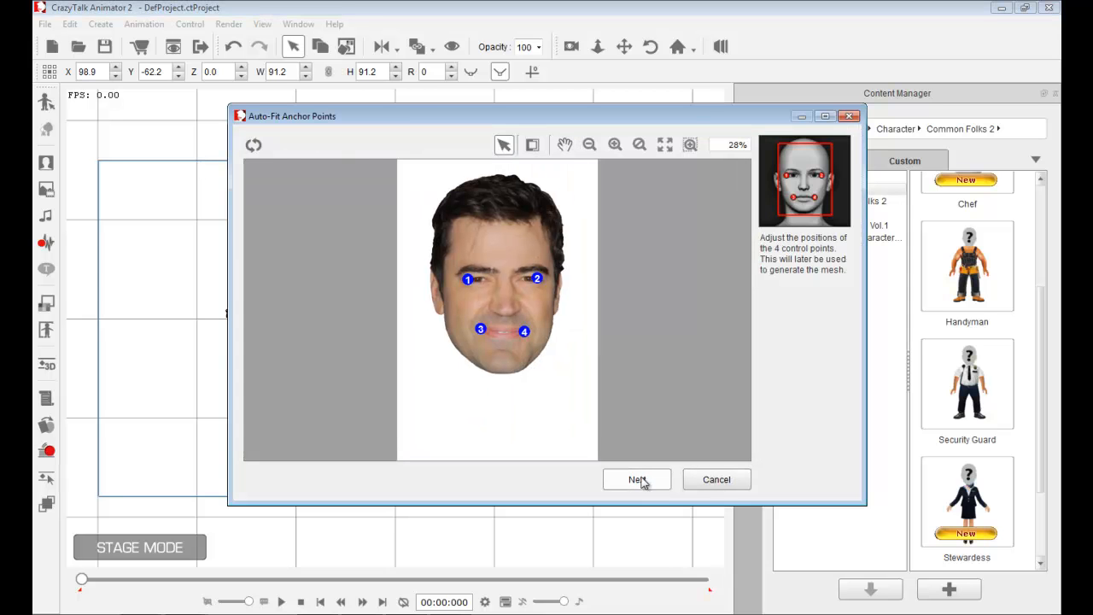
left_click(640, 482)
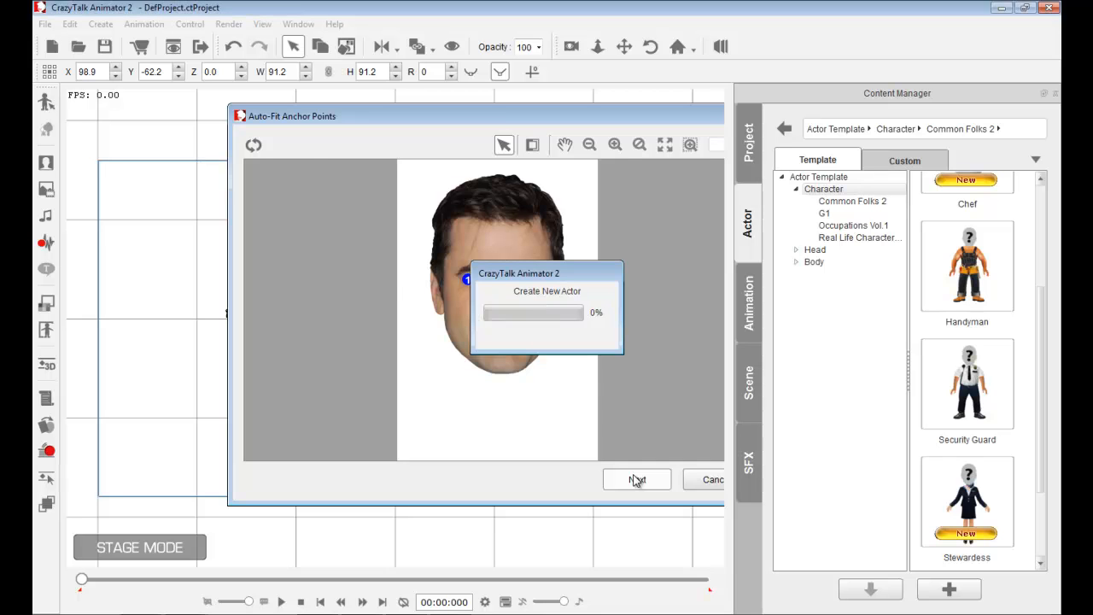
left_click(637, 480)
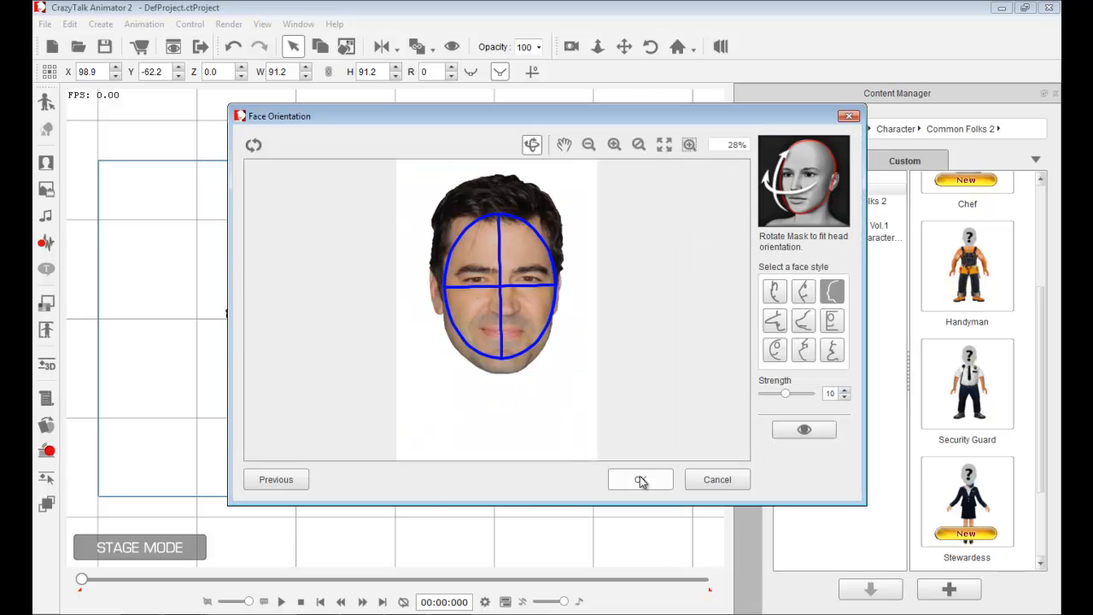
left_click(640, 480)
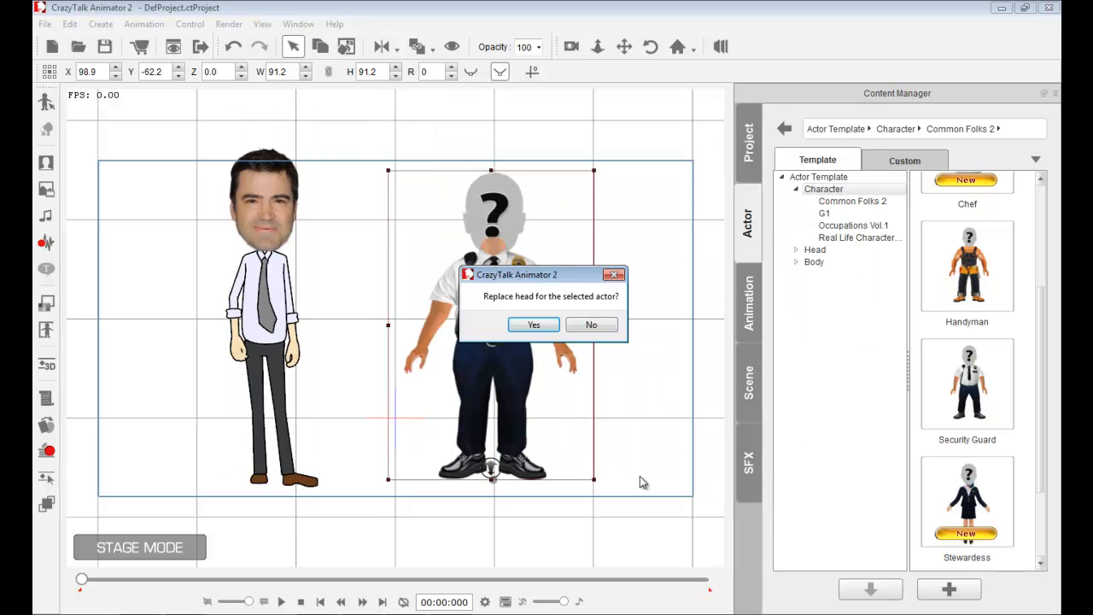
left_click(535, 325)
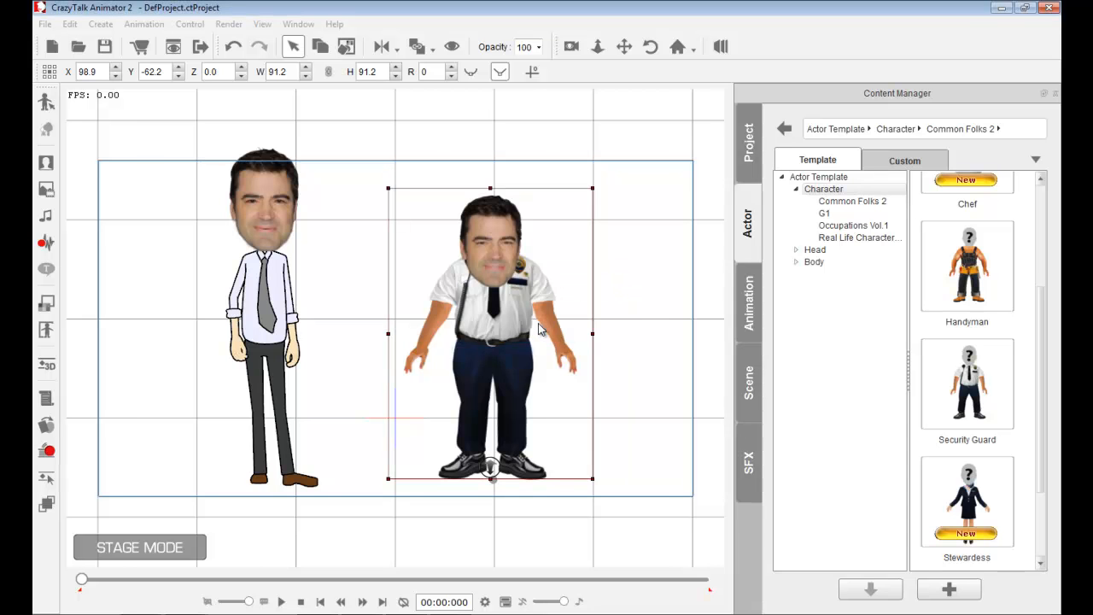
- Open the Security Guard in composer mode and raise its photo head slightly higher on the neck
double_click(539, 329)
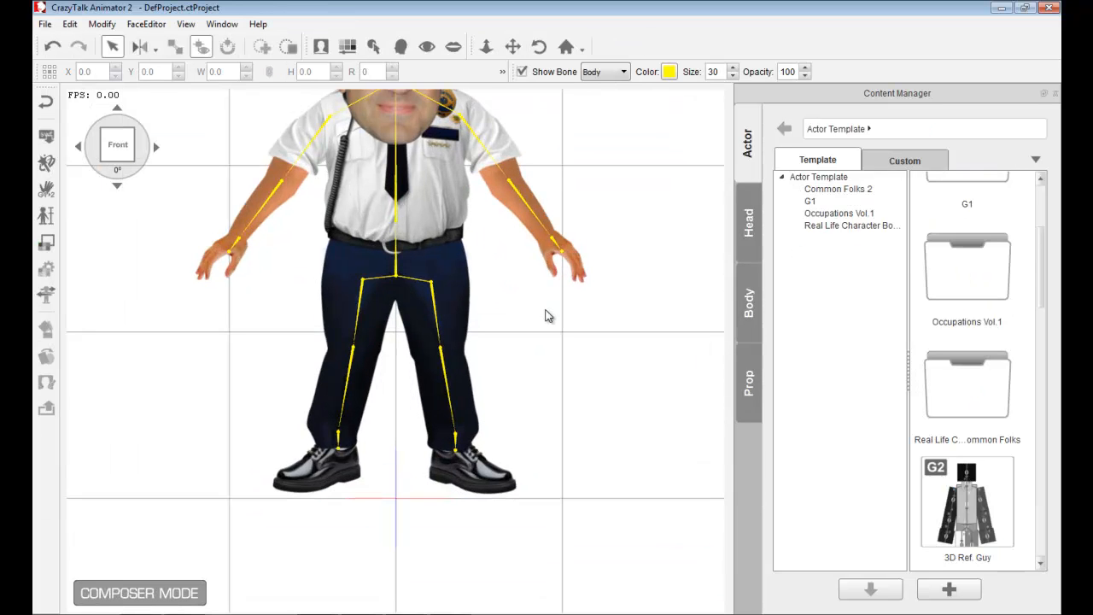
key("x")
left_click_drag(531, 286, 525, 465)
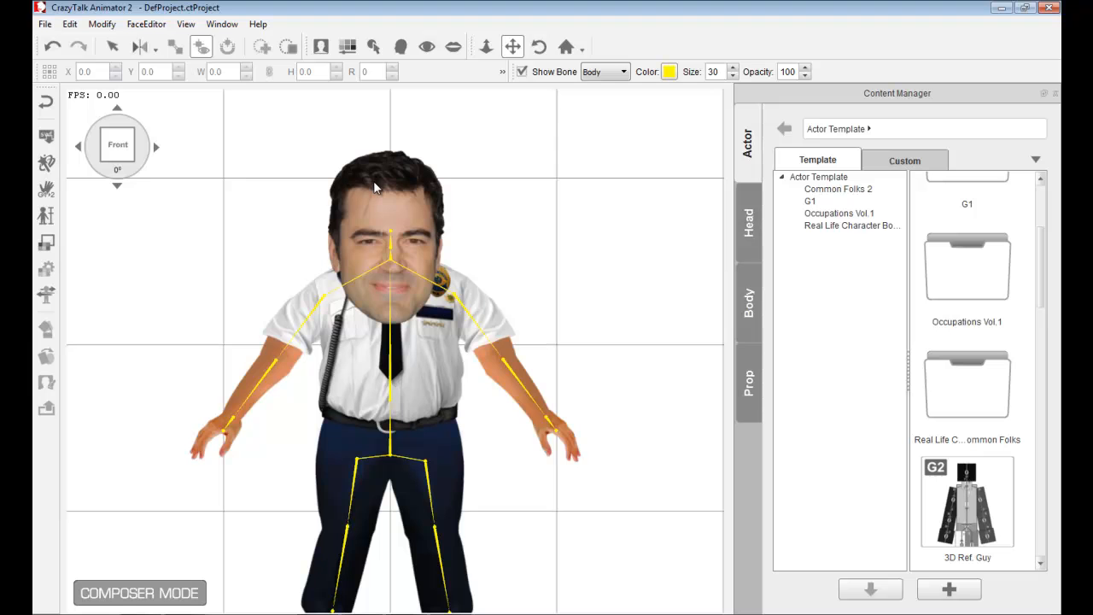
key("x")
left_click(393, 190)
left_click_drag(408, 203, 409, 143)
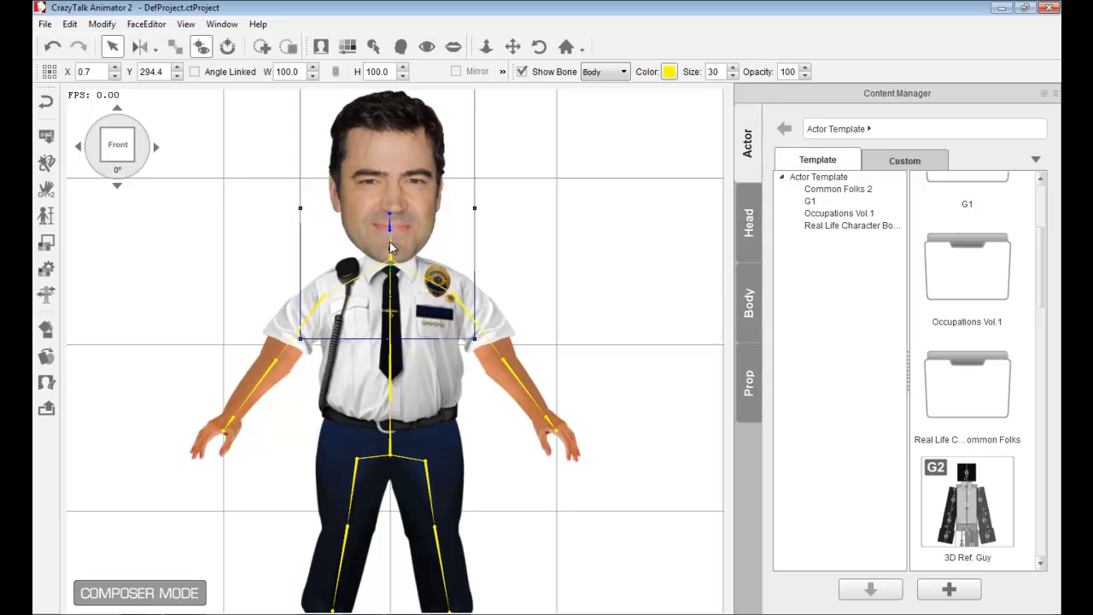
left_click_drag(390, 250, 500, 337)
key("ctrl+z")
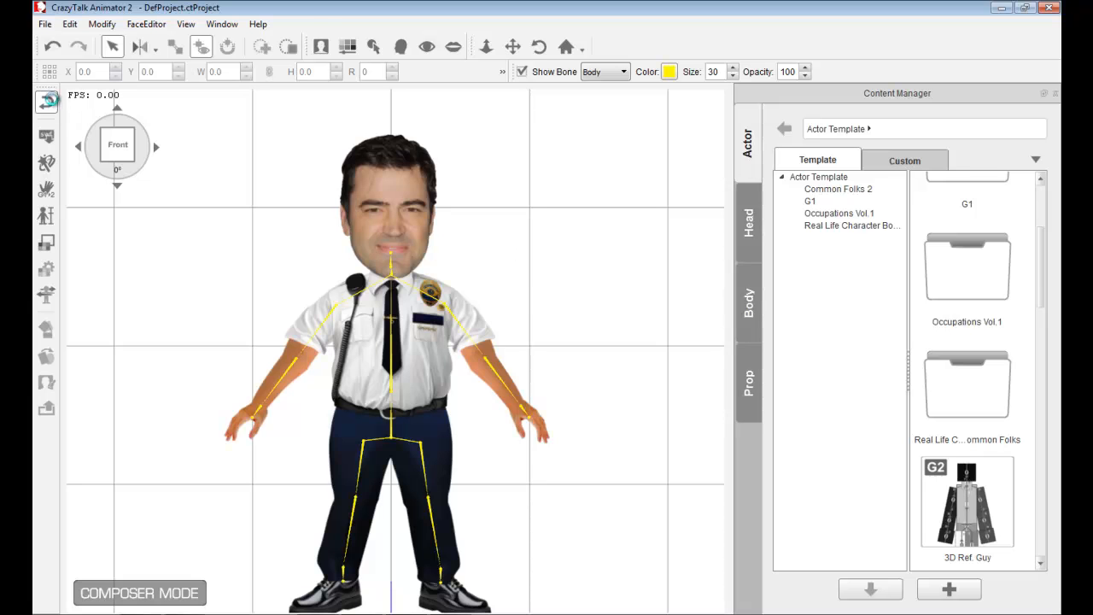
- Return to the stage and zoom in to compare the faces of both characters
left_click(47, 100)
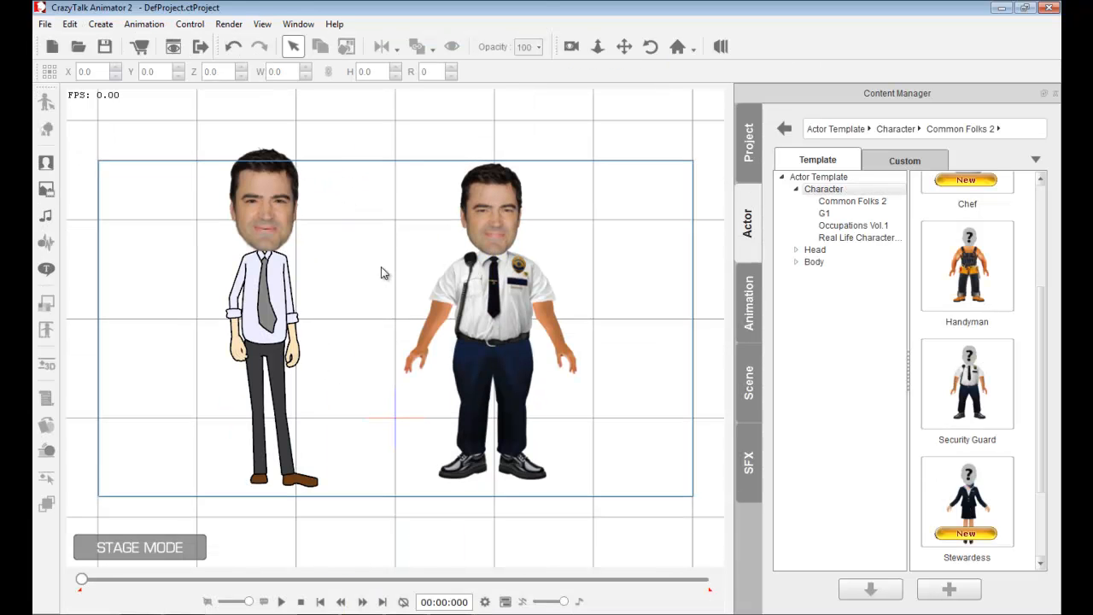
key("x")
scroll(342, 320, "up", 5)
scroll(378, 371, "up", 5)
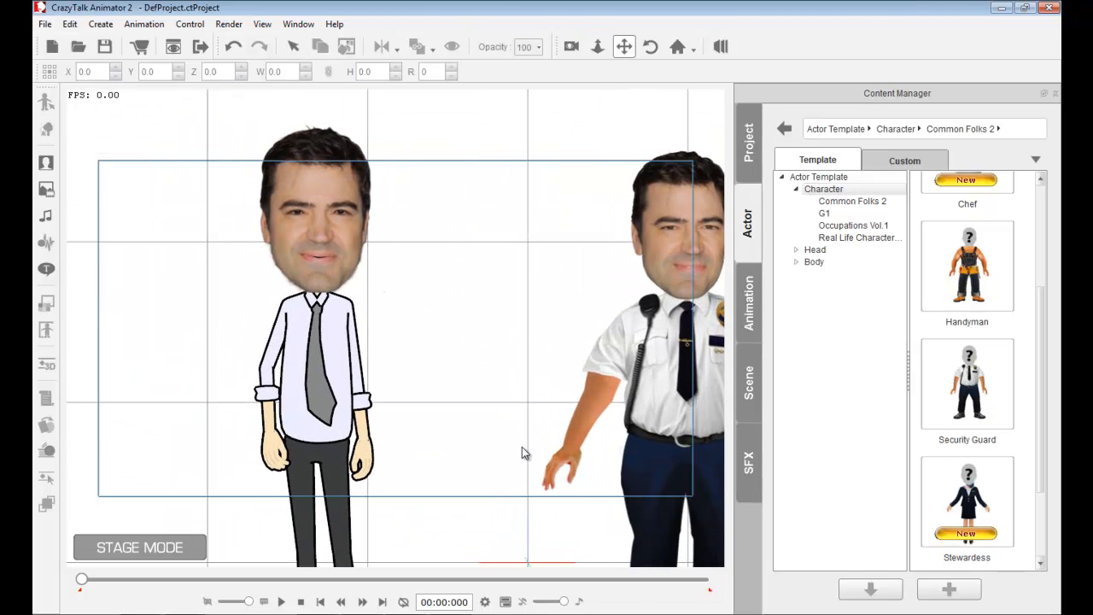
left_click_drag(435, 406, 527, 510)
scroll(520, 438, "down", 4)
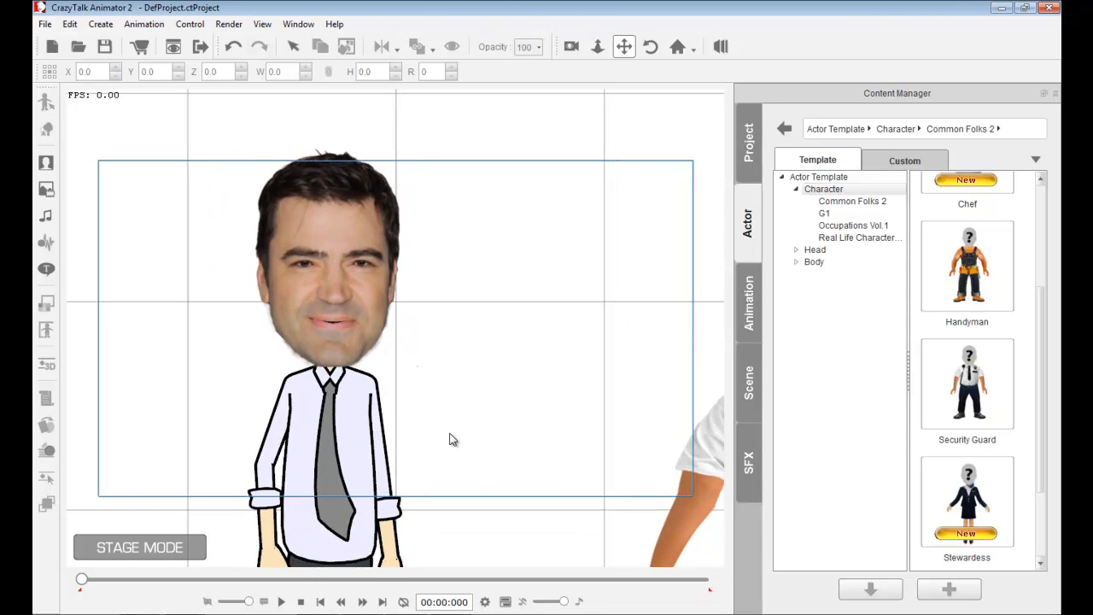
left_click_drag(525, 420, 341, 386)
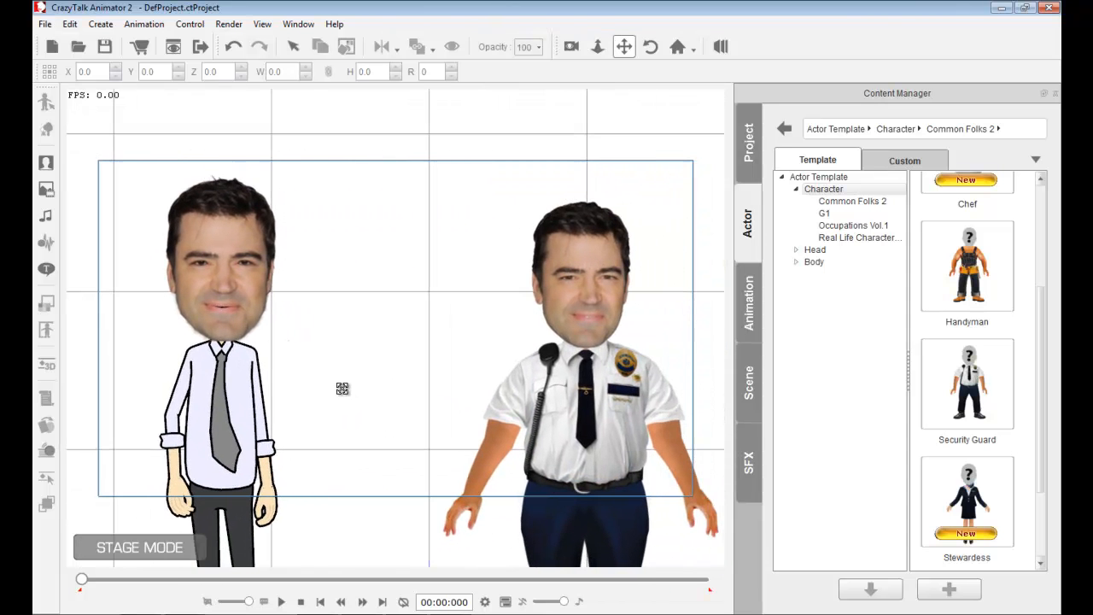
- Select the office-worker actor and record a short microphone voice script for it, then play it back
left_click(218, 273)
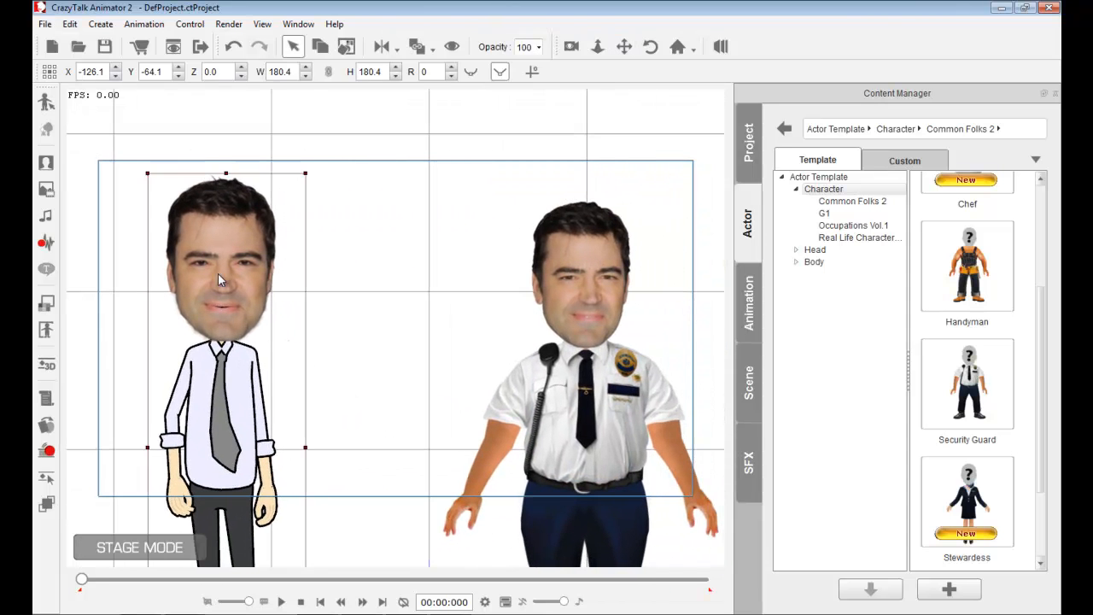
left_click(47, 243)
left_click_drag(595, 271, 556, 219)
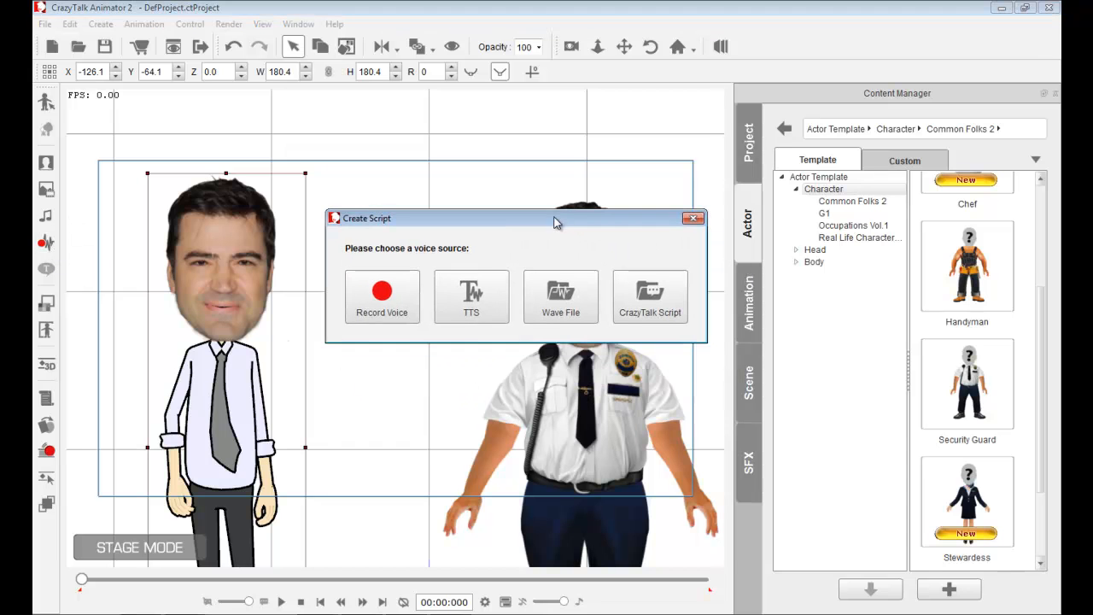
left_click(407, 302)
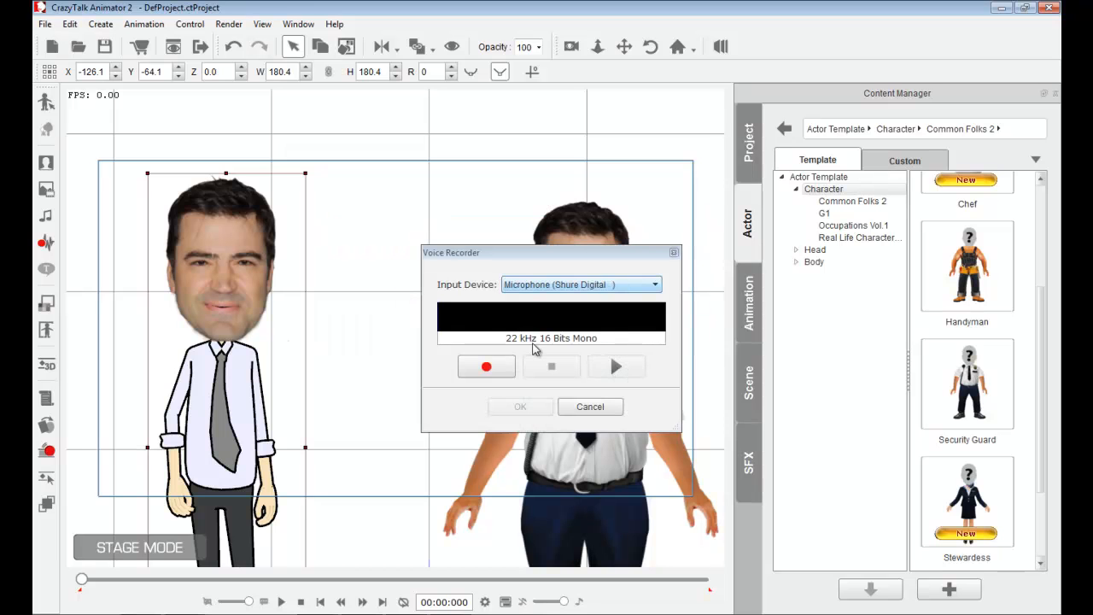
left_click(506, 369)
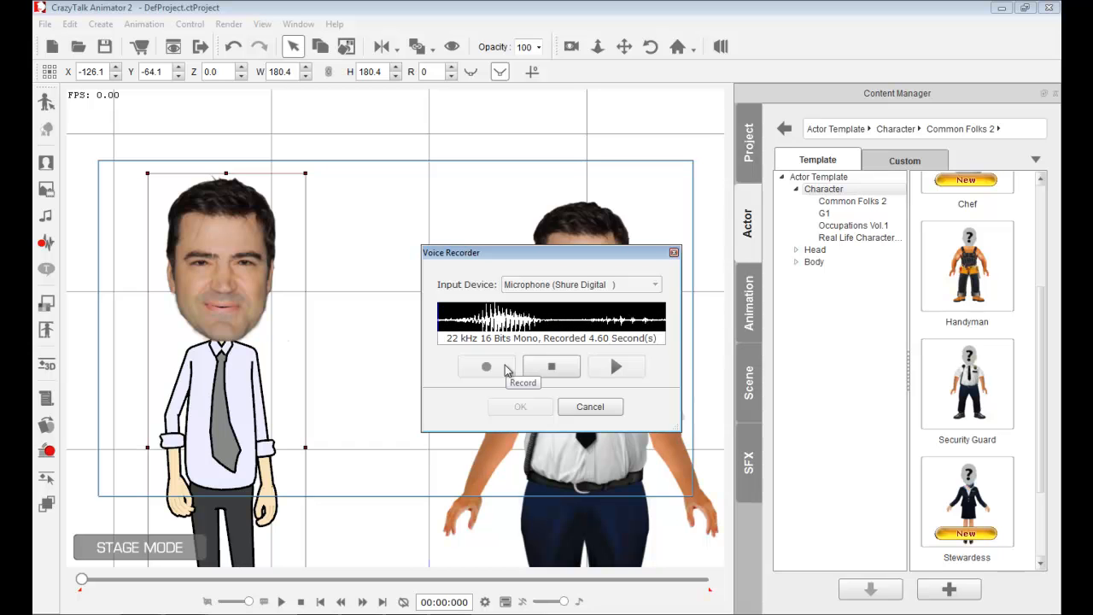
left_click(554, 366)
left_click(520, 407)
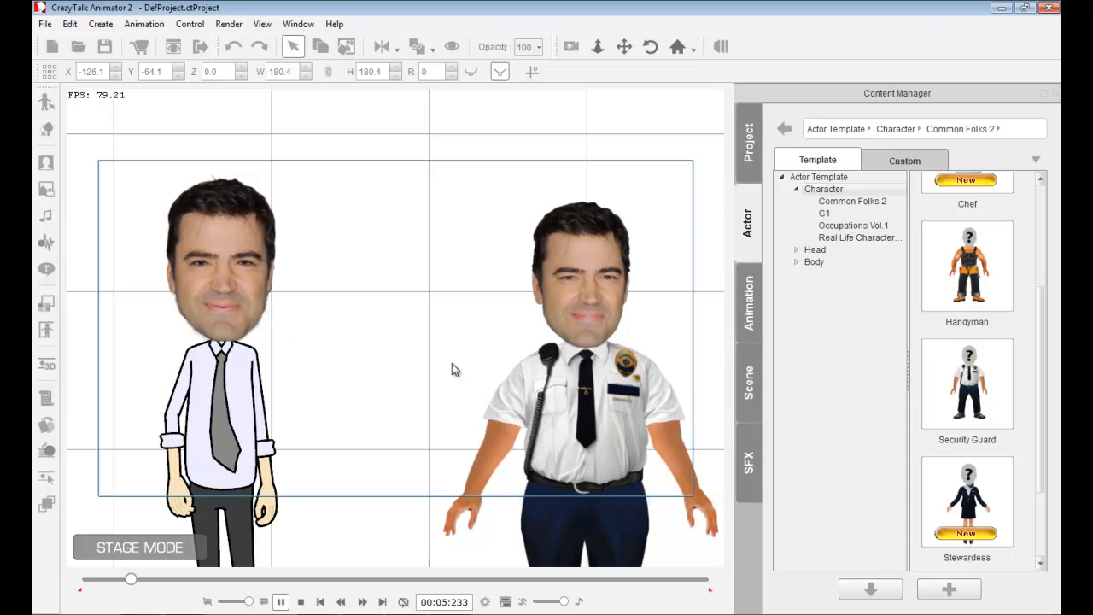
scroll(416, 352, "down", 4)
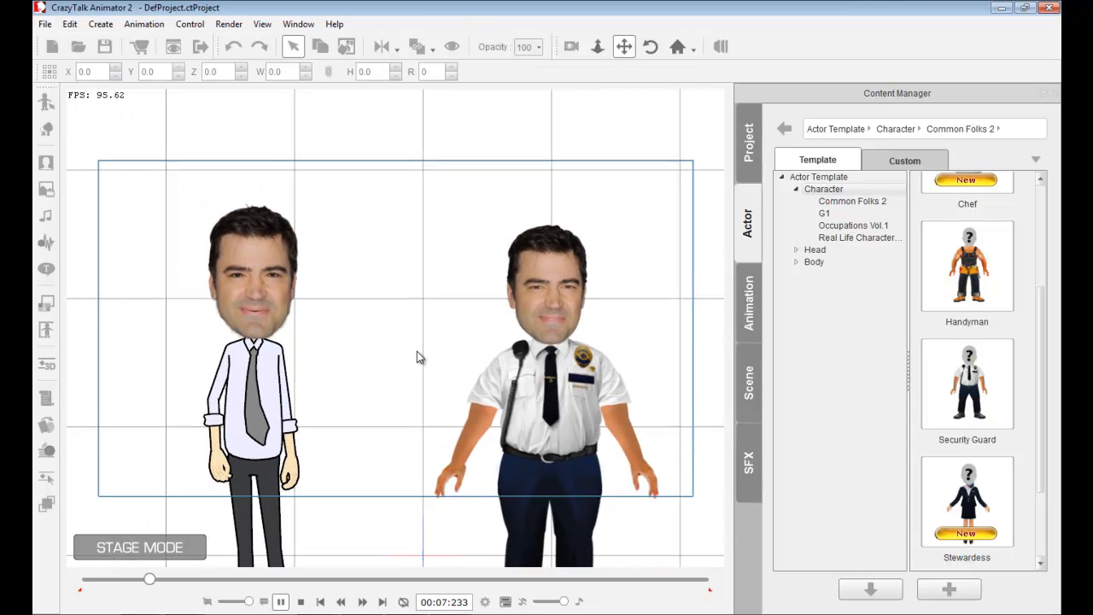